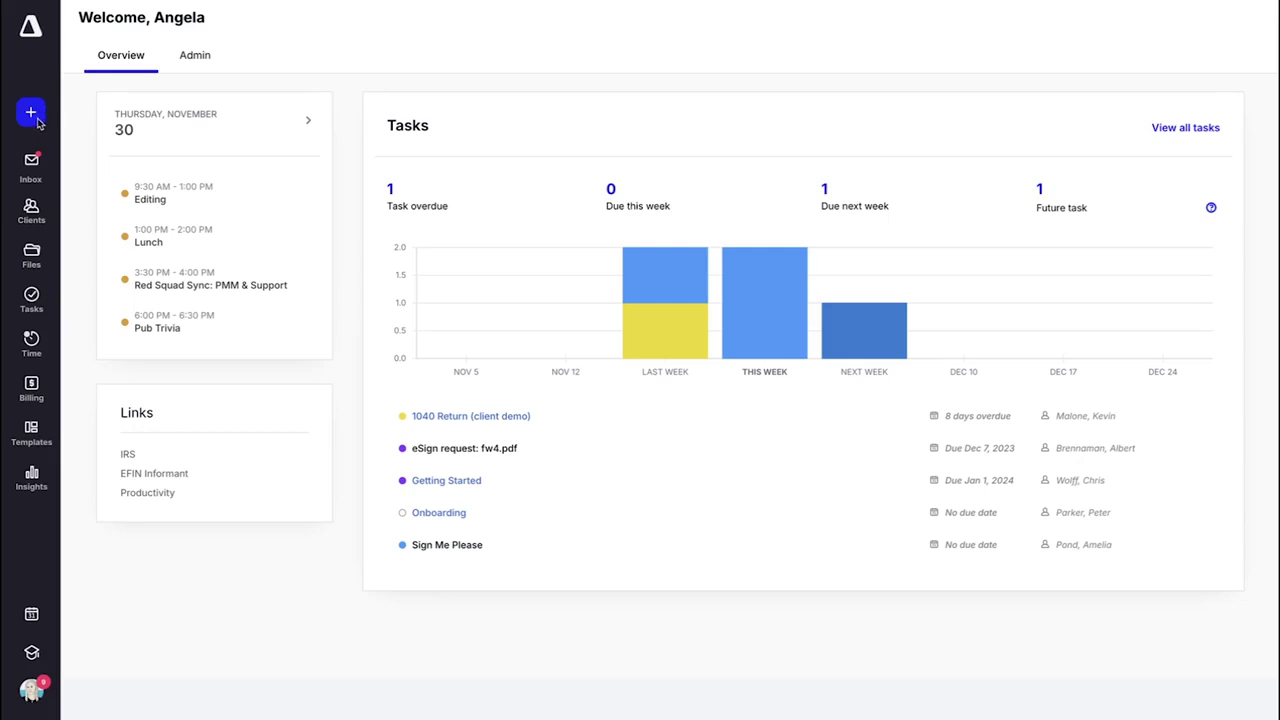
- Open a blank Add Client form to view its fields, close it without saving, and return to the home dashboard
click(38, 120)
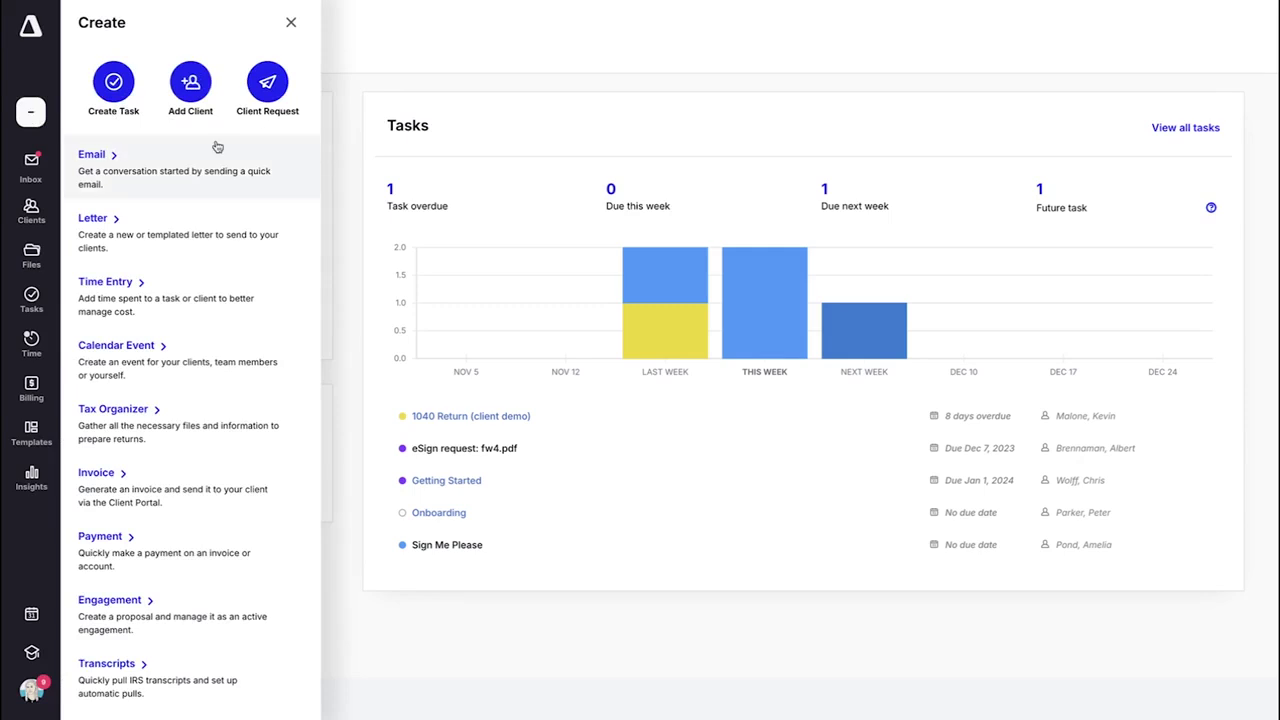
click(193, 102)
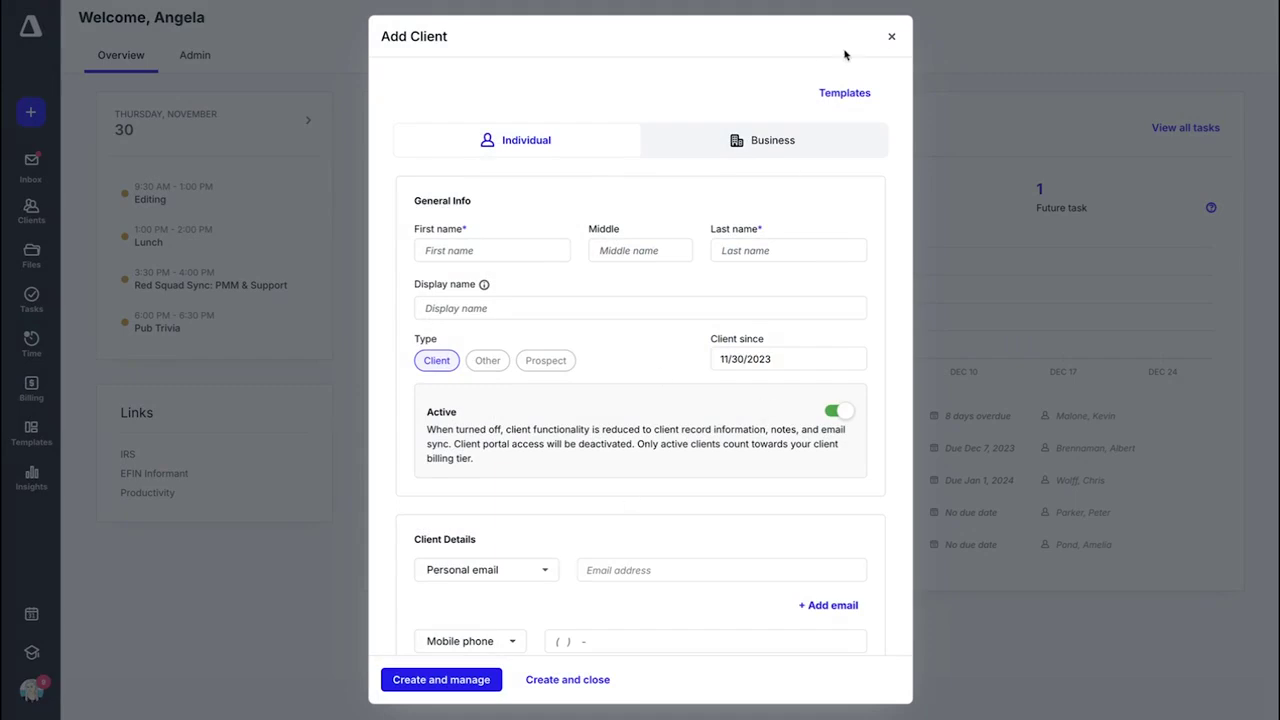
click(891, 40)
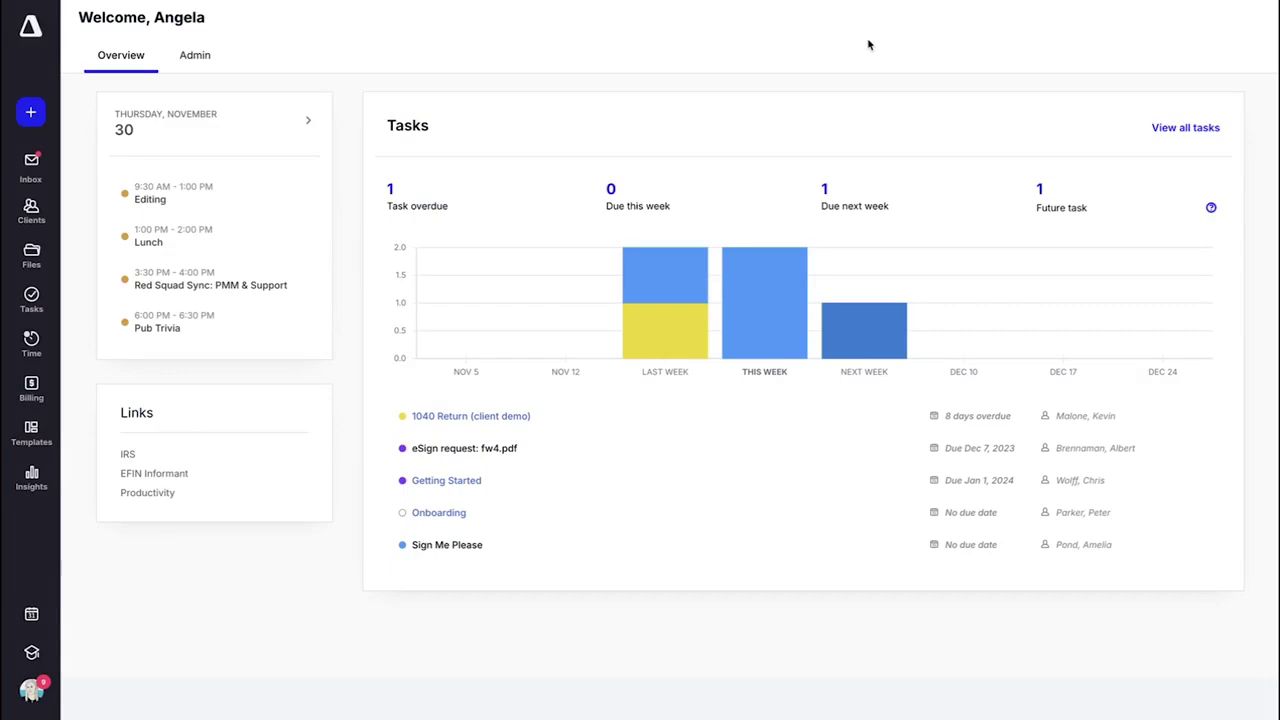
click(33, 38)
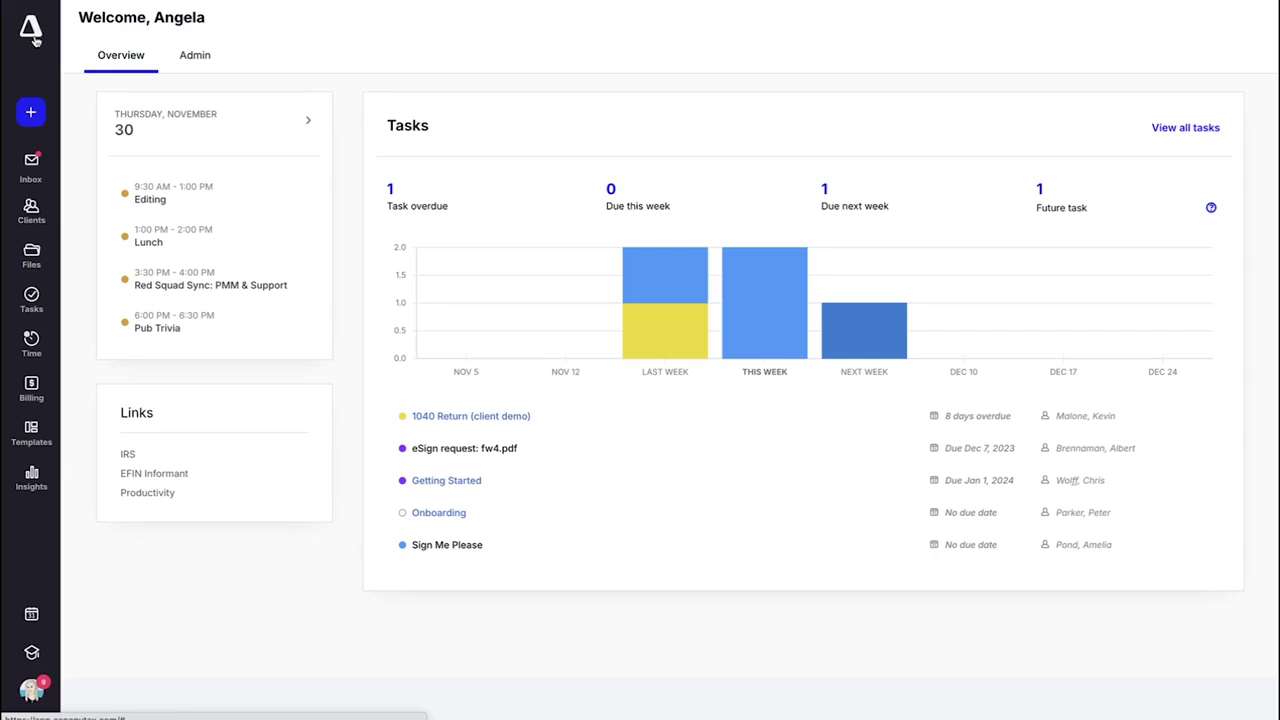
- Browse the dashboard's daily schedule ahead to Saturday, December 2 and back to Thursday, November 30
click(310, 122)
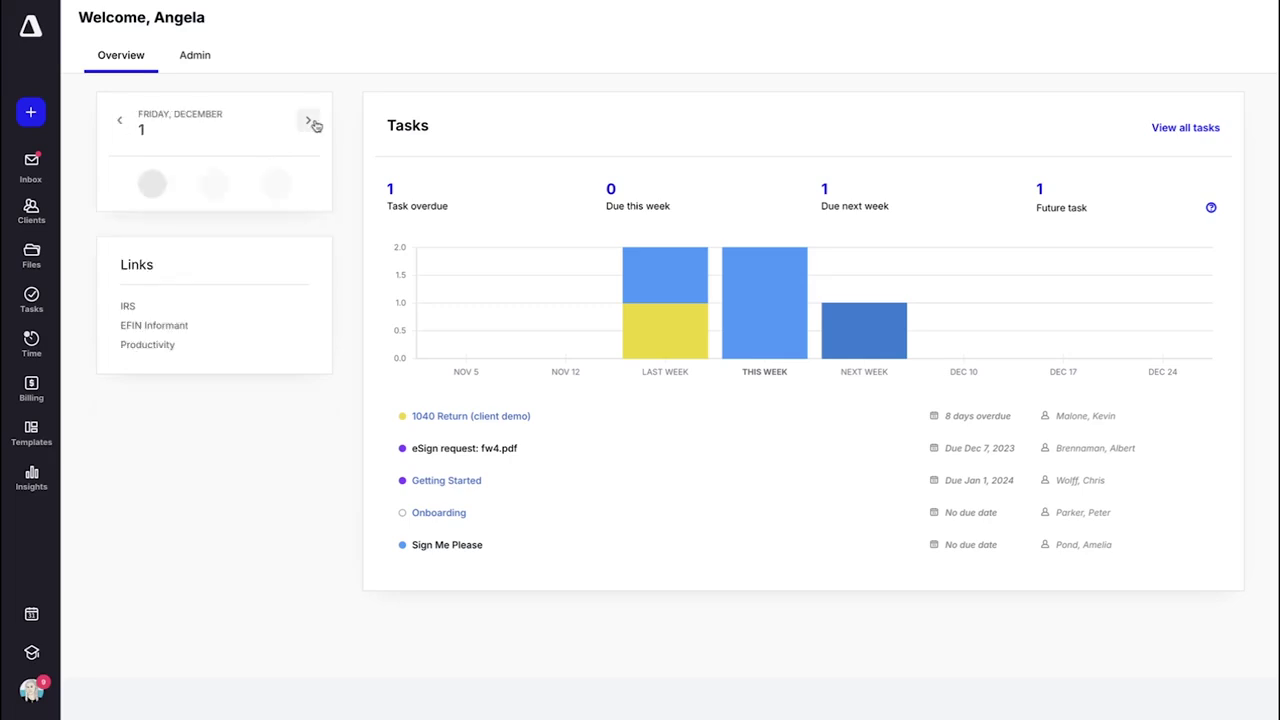
click(310, 122)
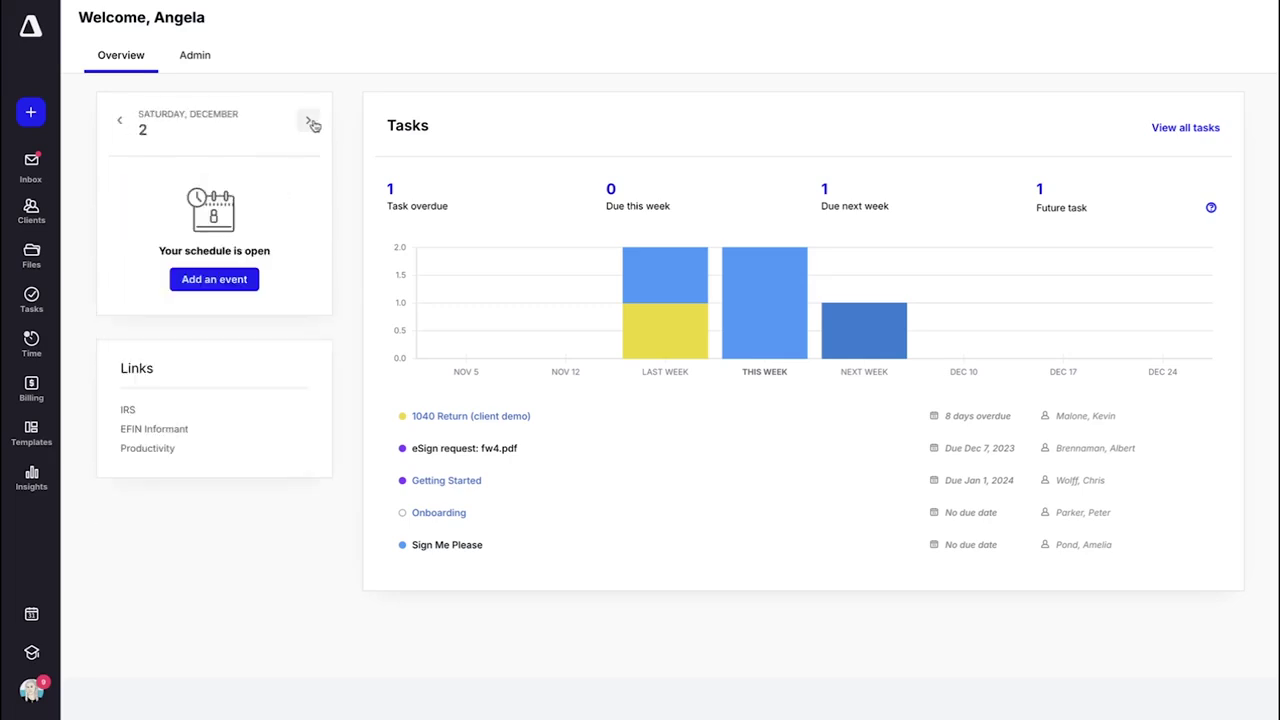
click(120, 121)
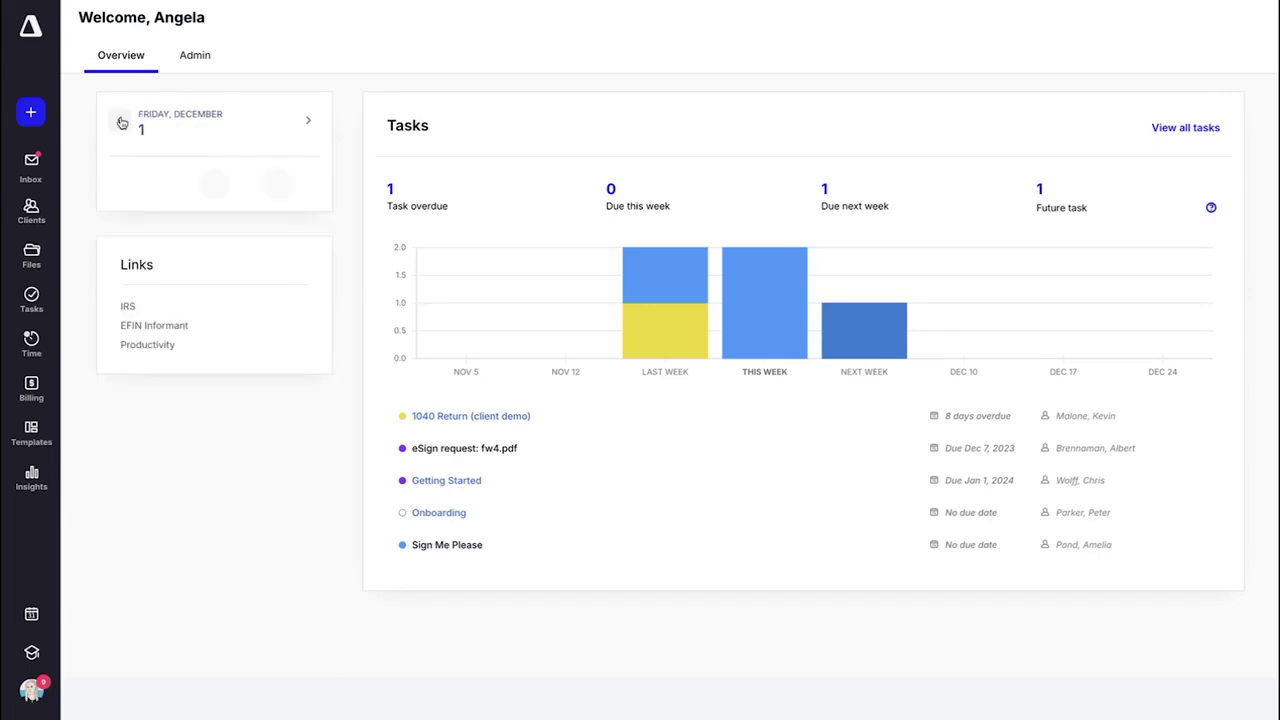
click(120, 121)
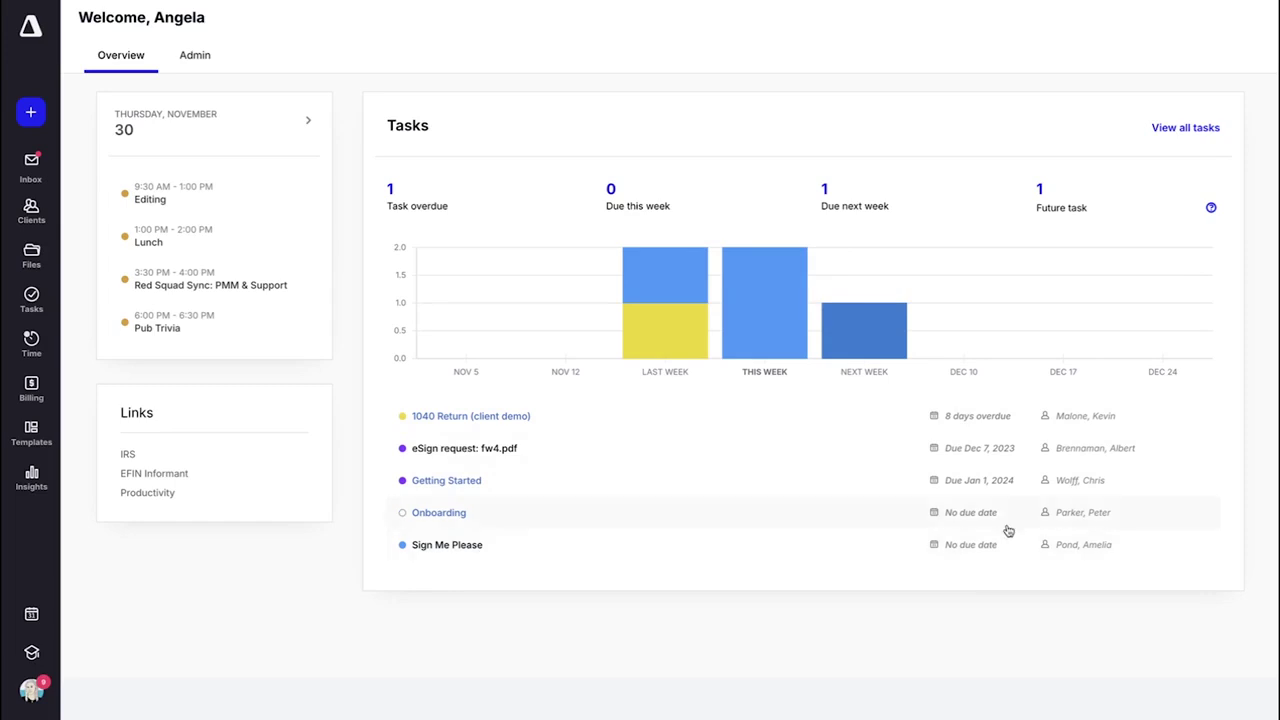
- View the full task list, and check the IRS and Productivity links from the home dashboard
click(1166, 135)
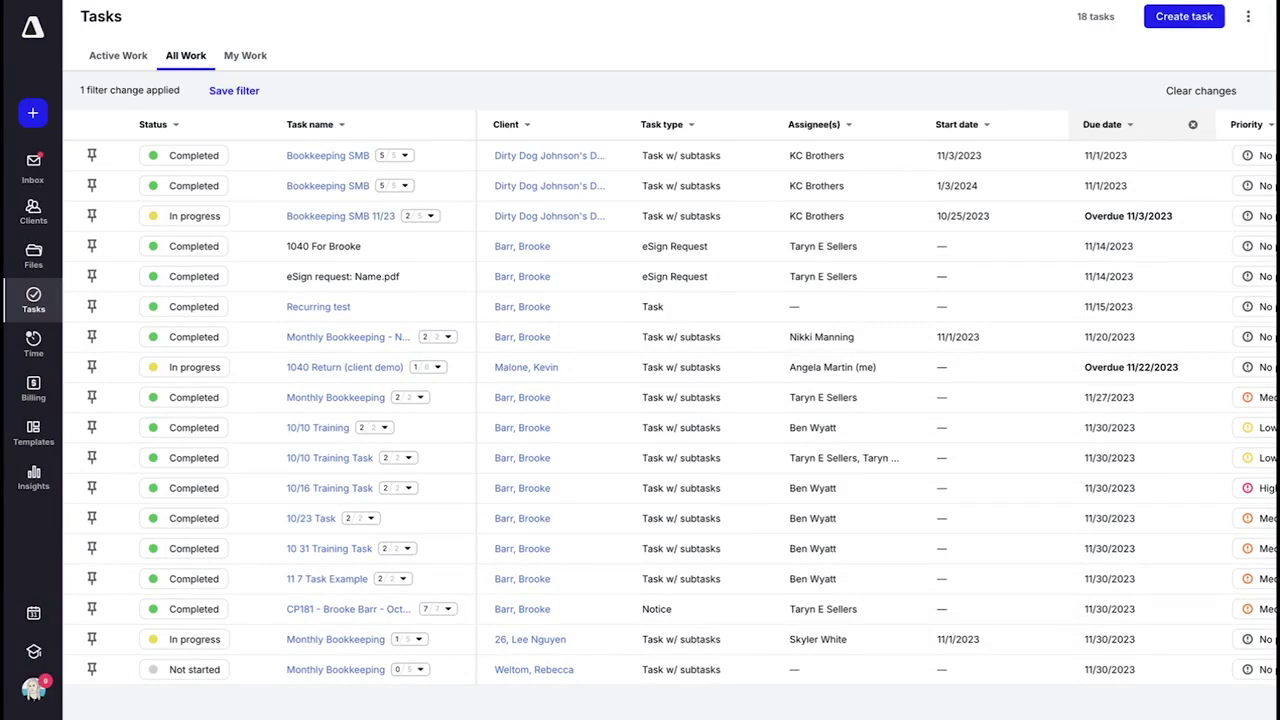
click(31, 31)
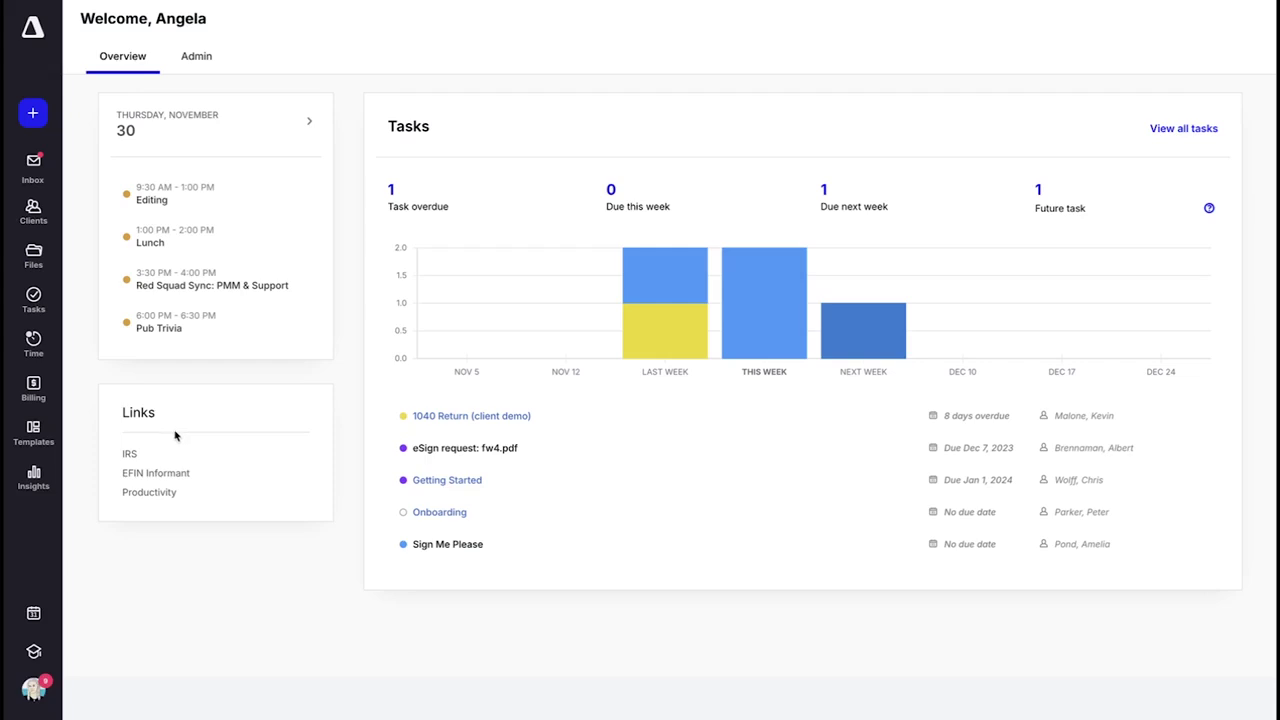
click(131, 456)
click(149, 492)
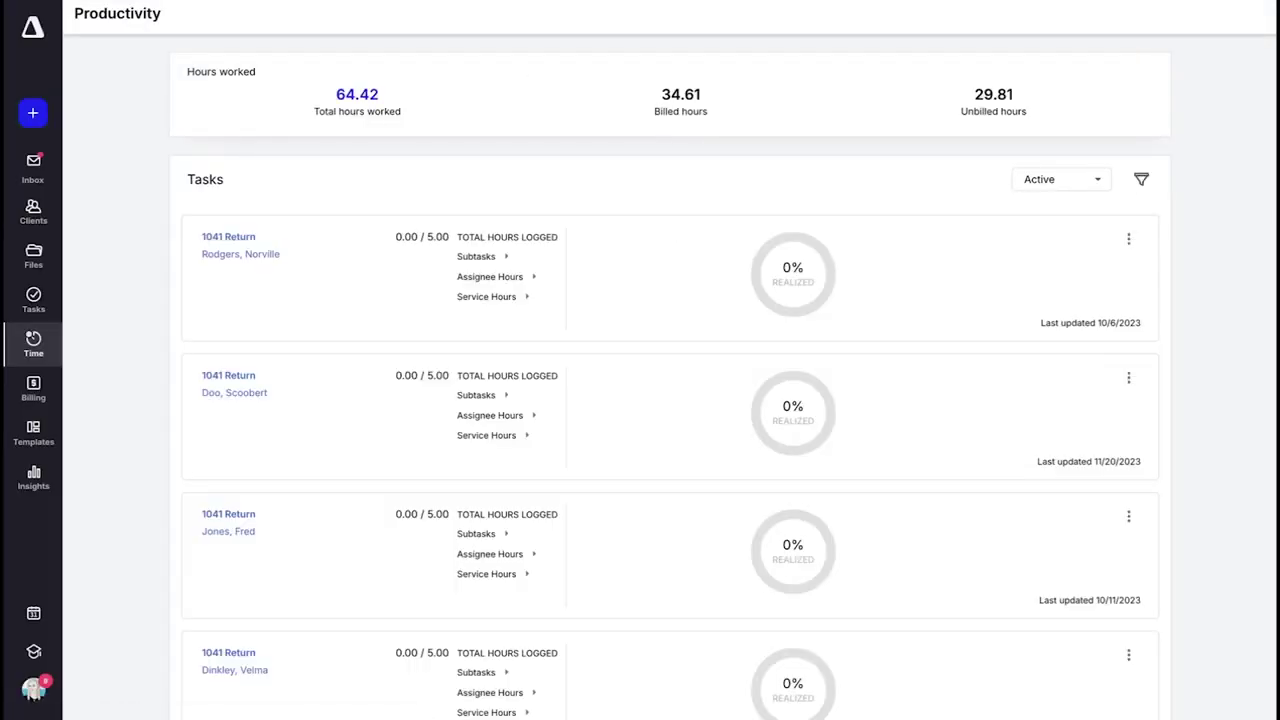
key(alt+Left)
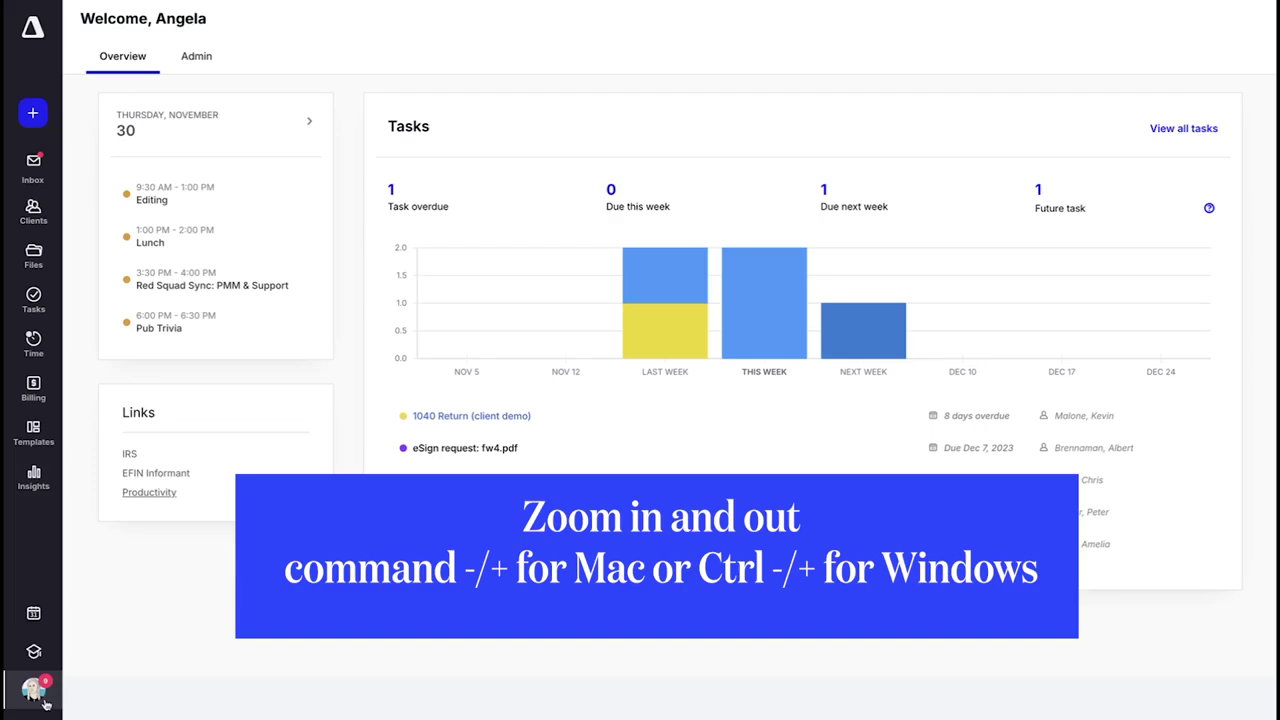
- Open the user profile settings and review the profile fields and the Two-Factor Authentication options, including text message
click(44, 704)
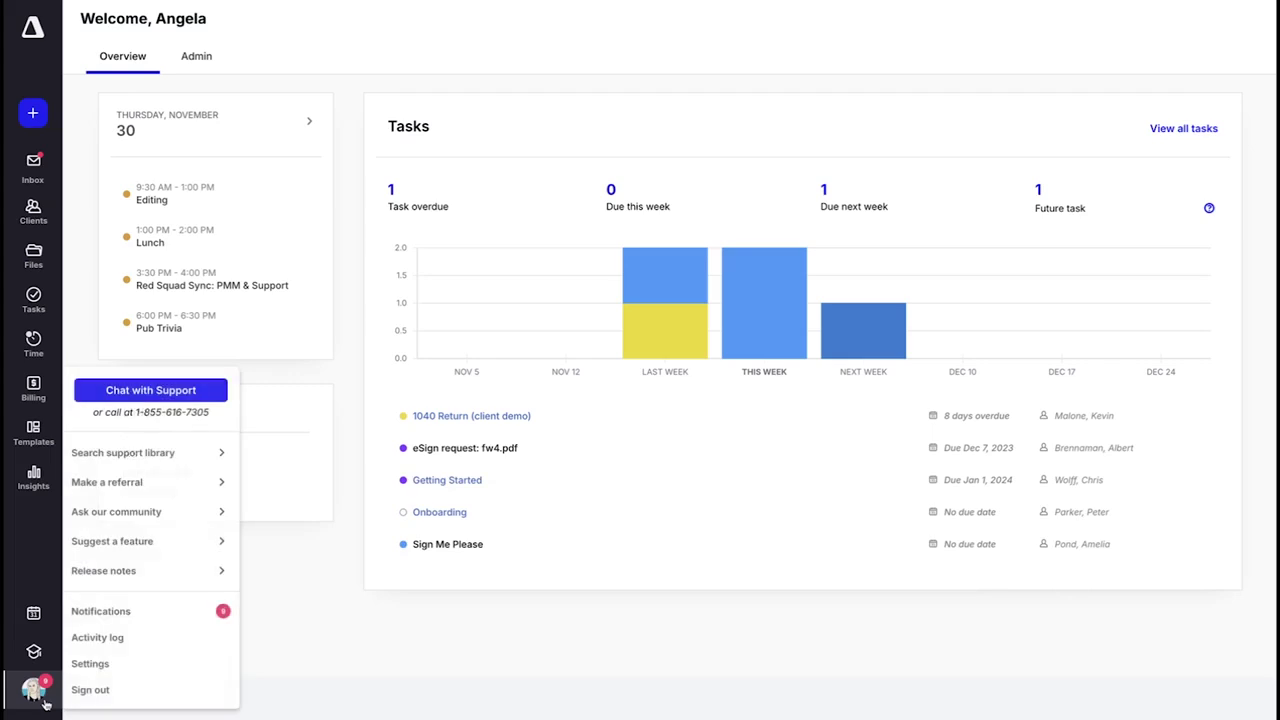
click(117, 664)
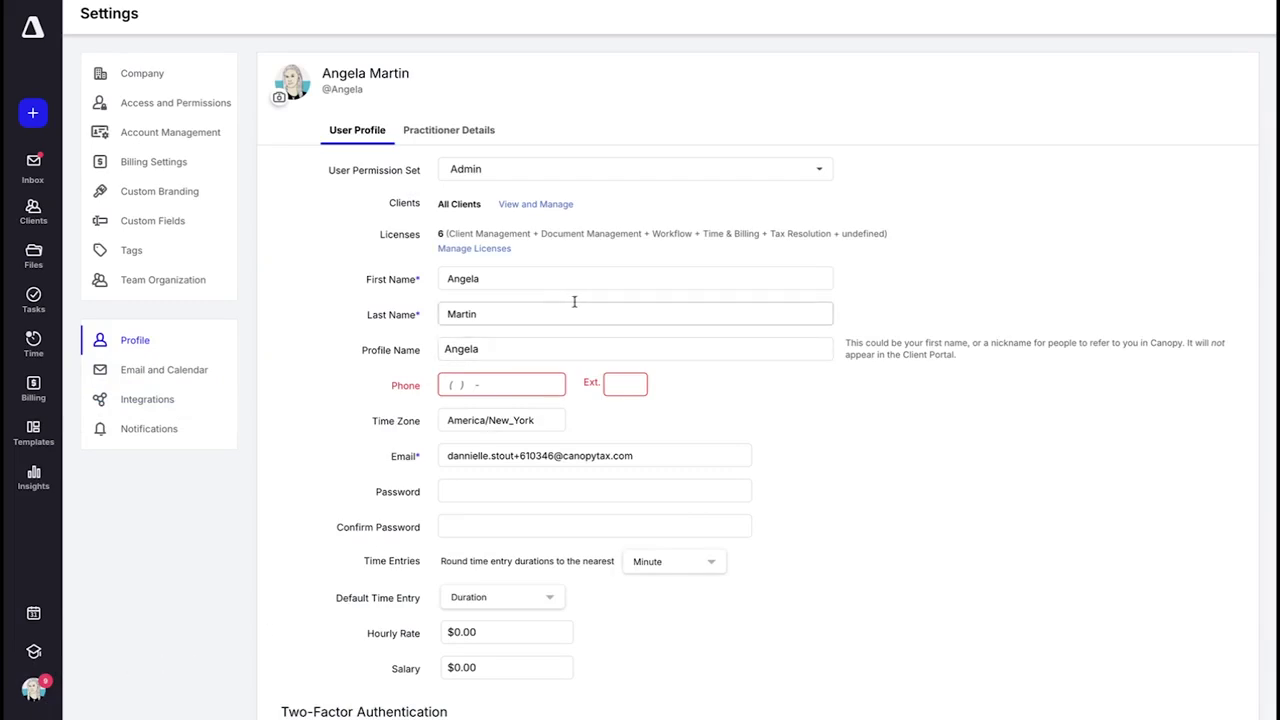
scroll(770, 390, down, 1)
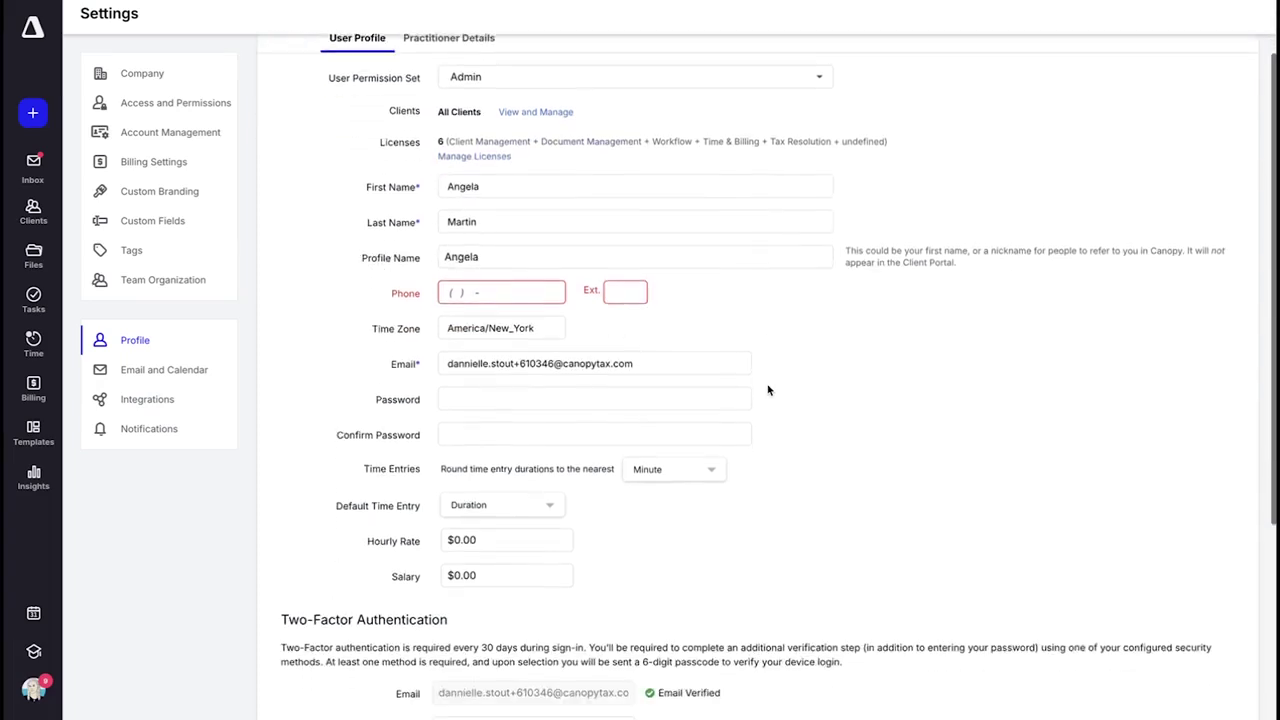
scroll(768, 390, down, 3)
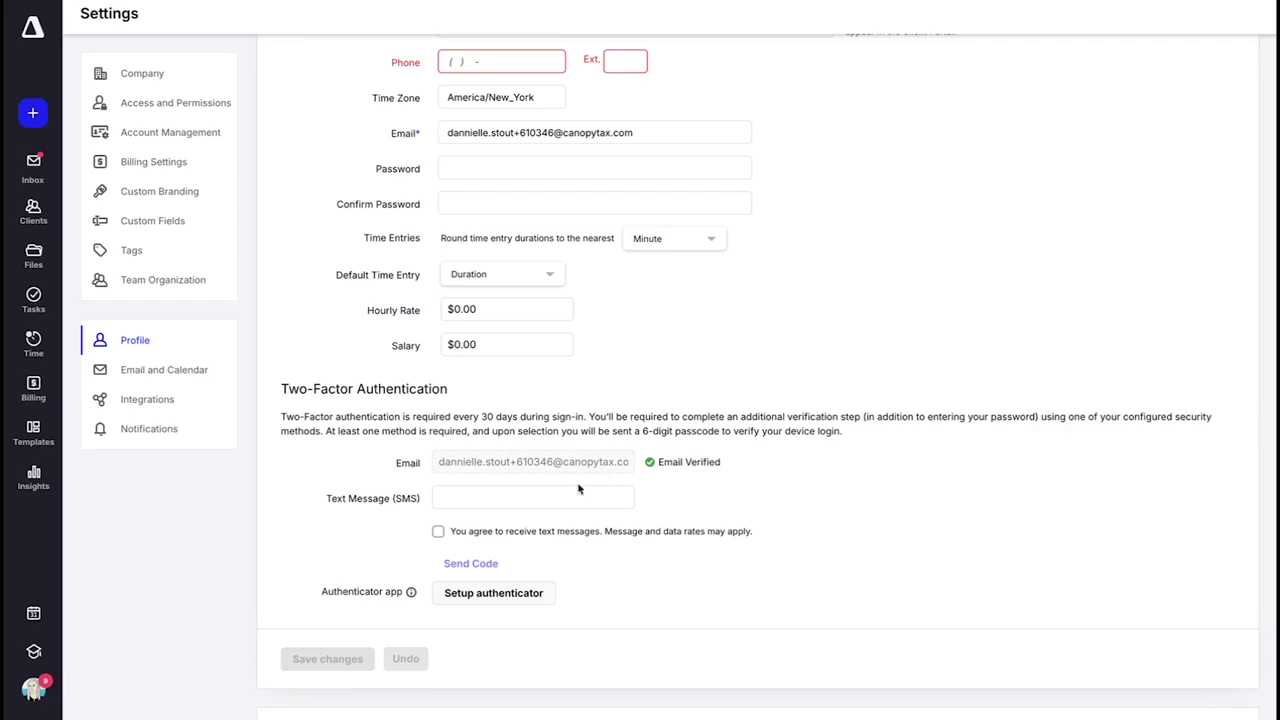
click(528, 500)
scroll(600, 543, down, 1)
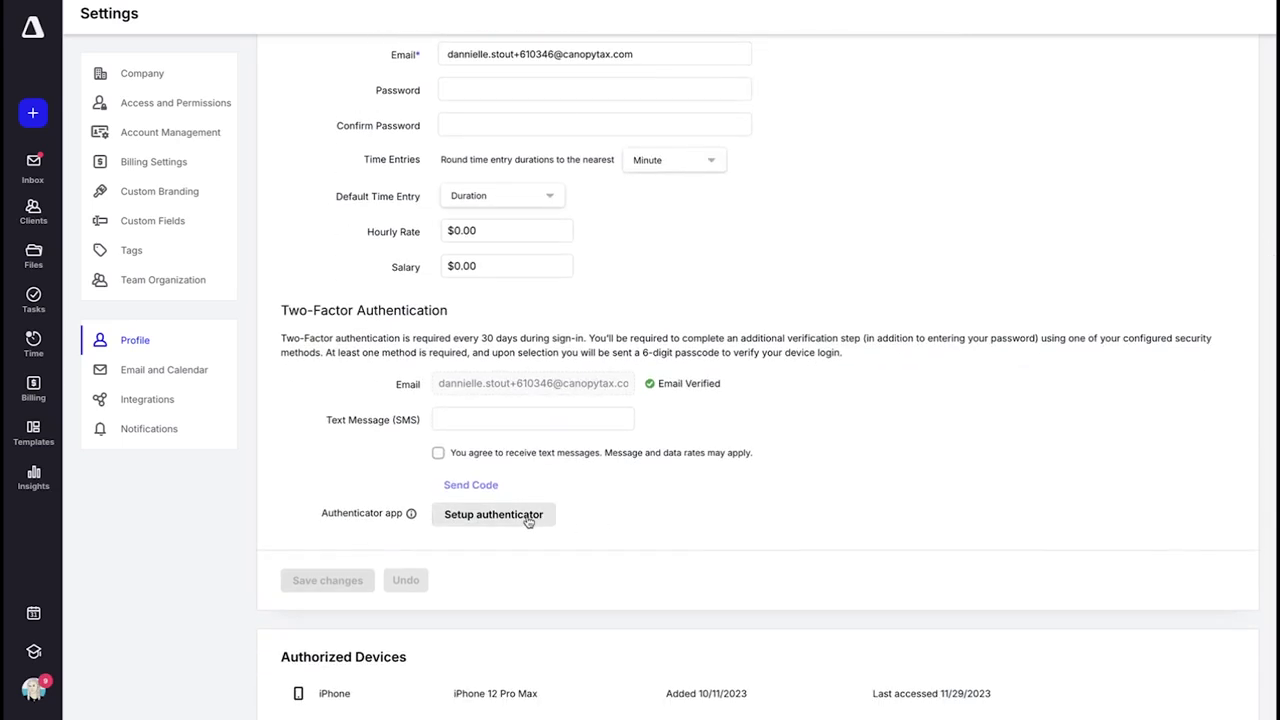
- Start the authenticator app setup in the profile and examine its QR code, key and code entry field
click(528, 518)
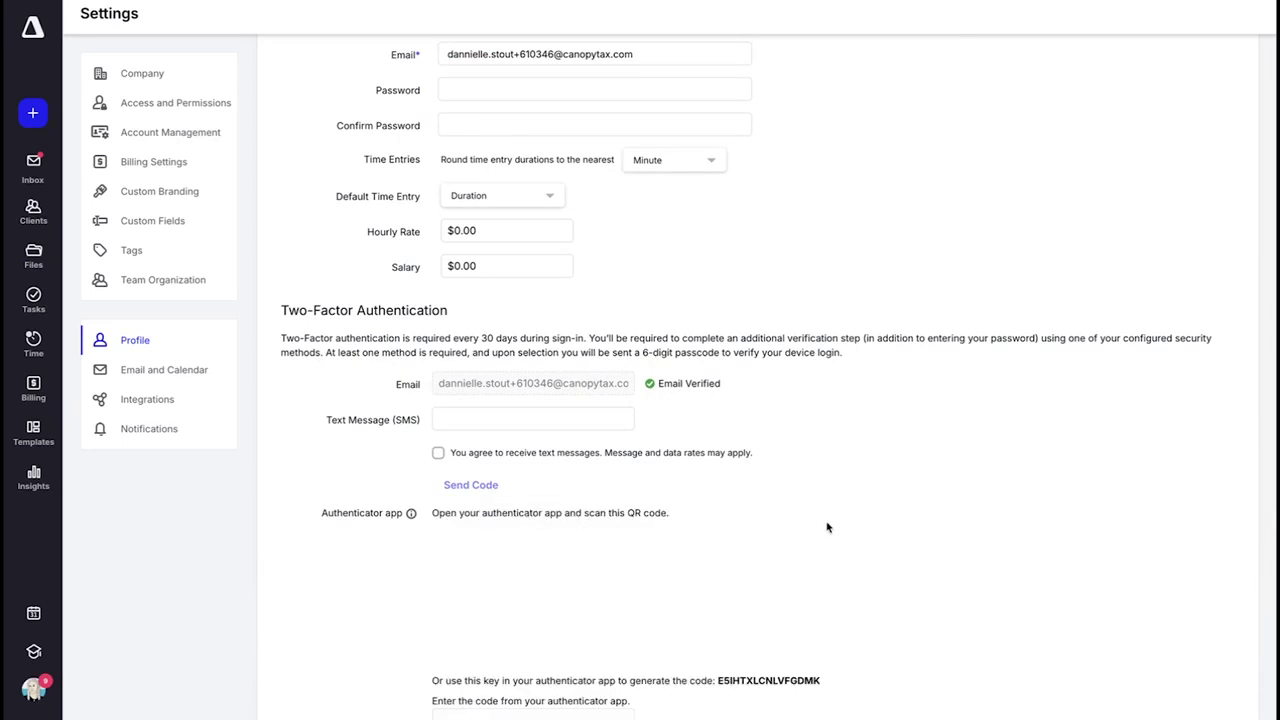
scroll(826, 524, down, 2)
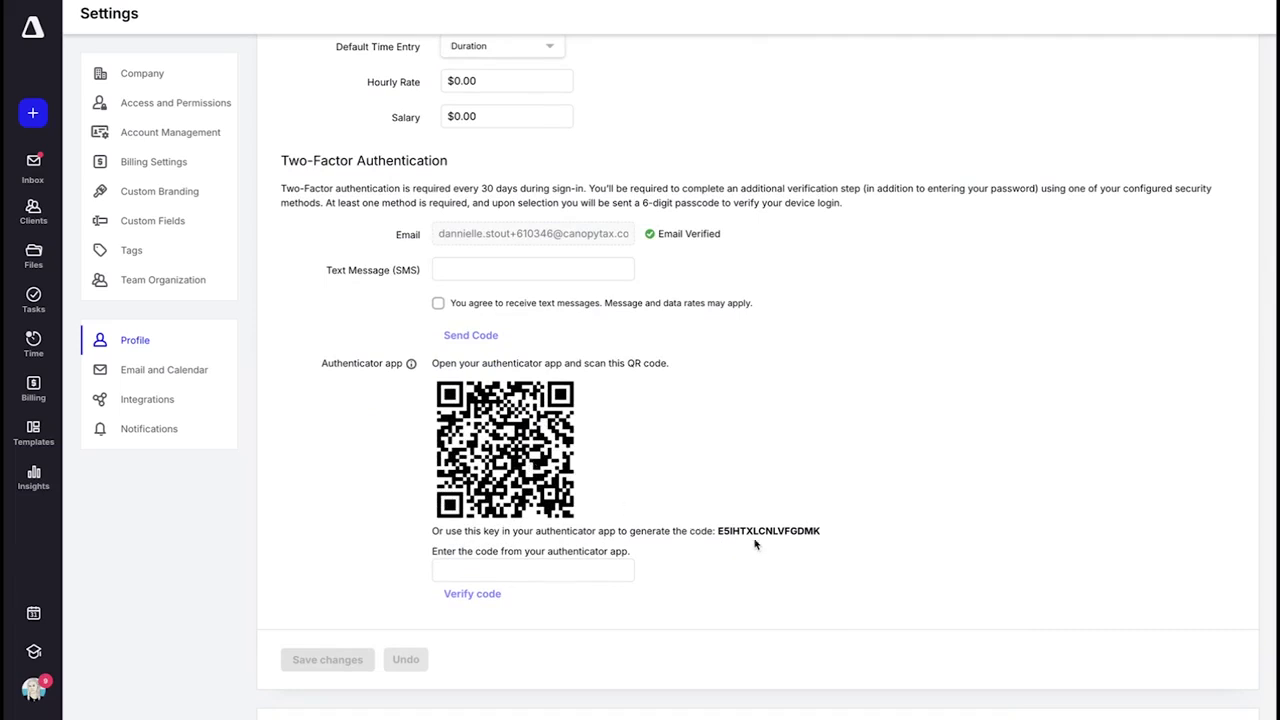
click(510, 569)
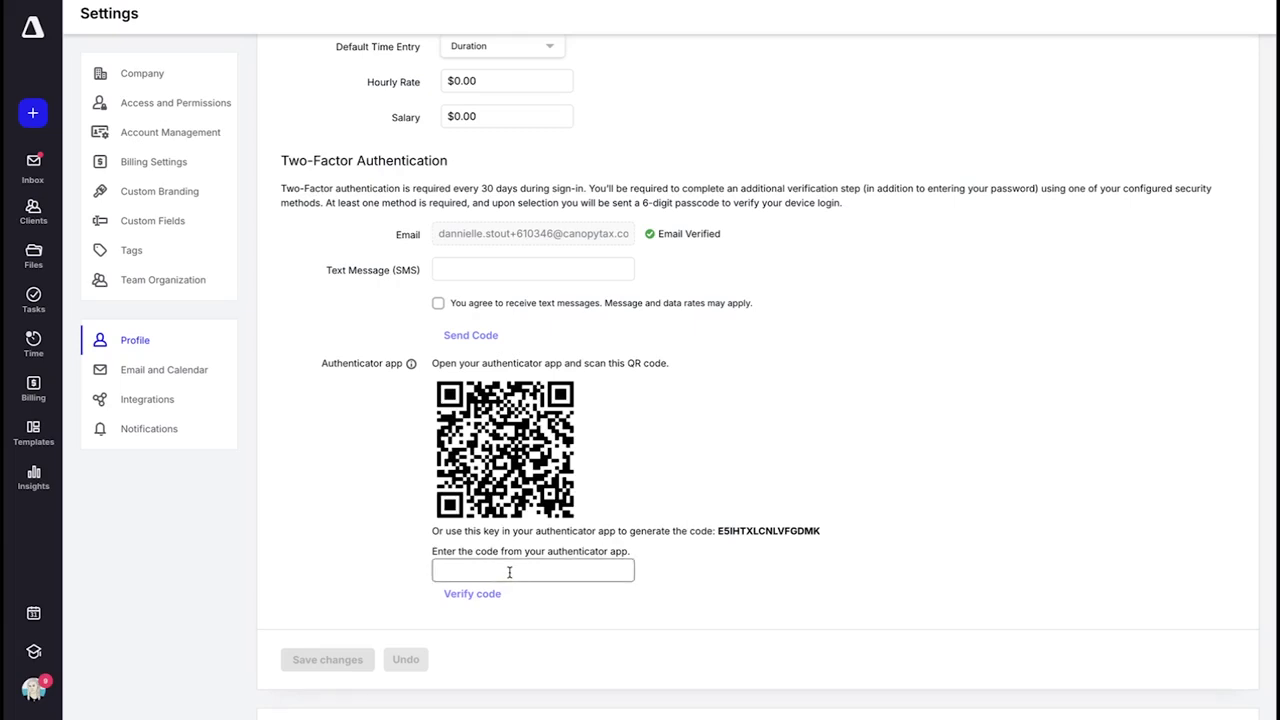
scroll(510, 572, down, 2)
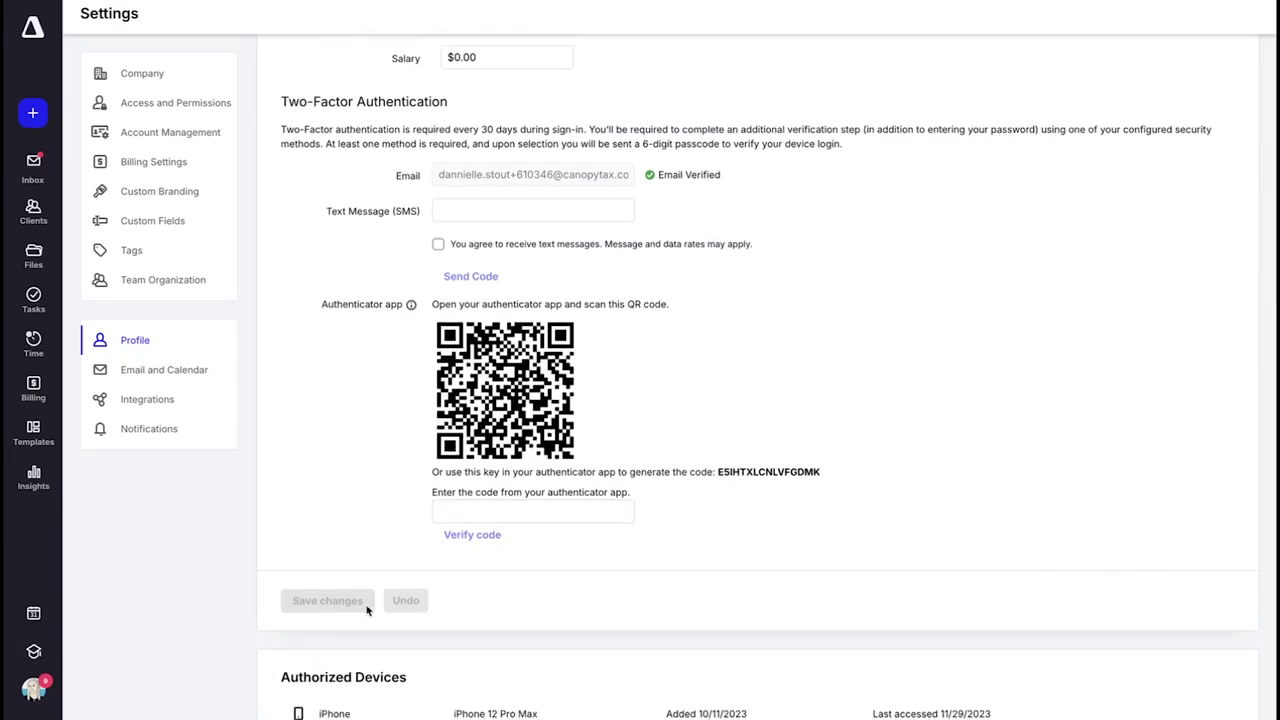
scroll(345, 540, up, 6)
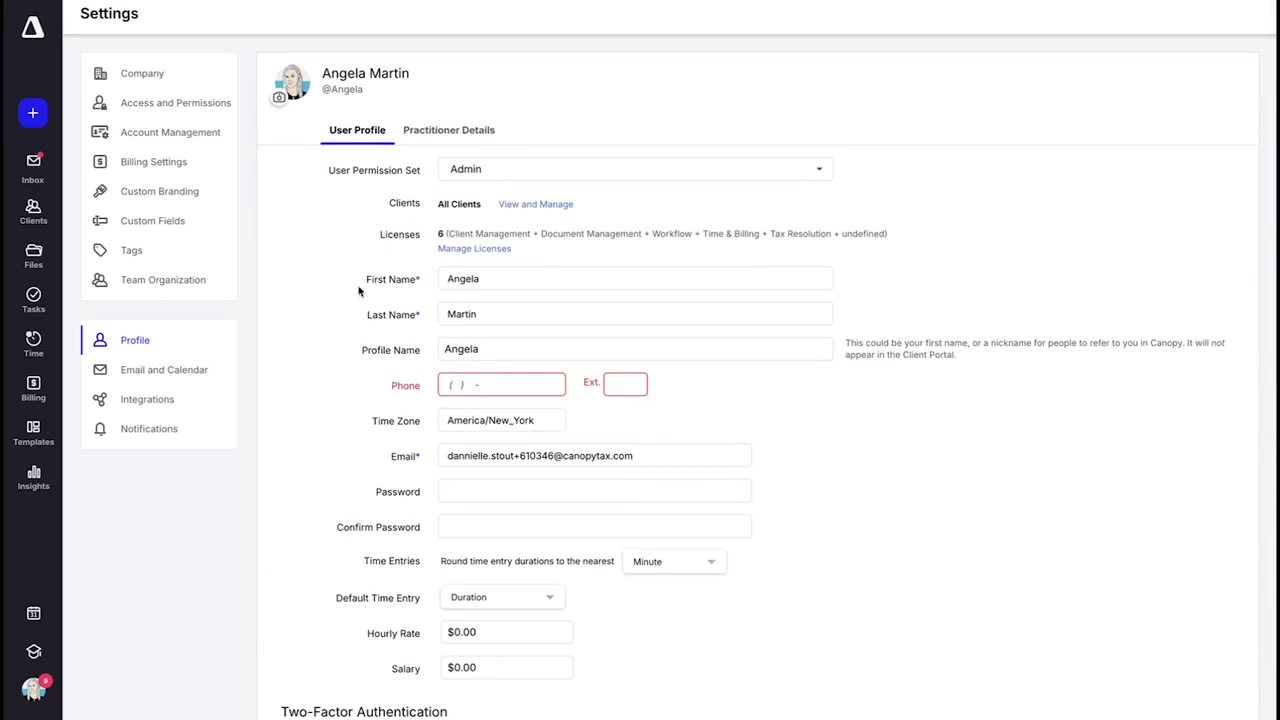
click(162, 78)
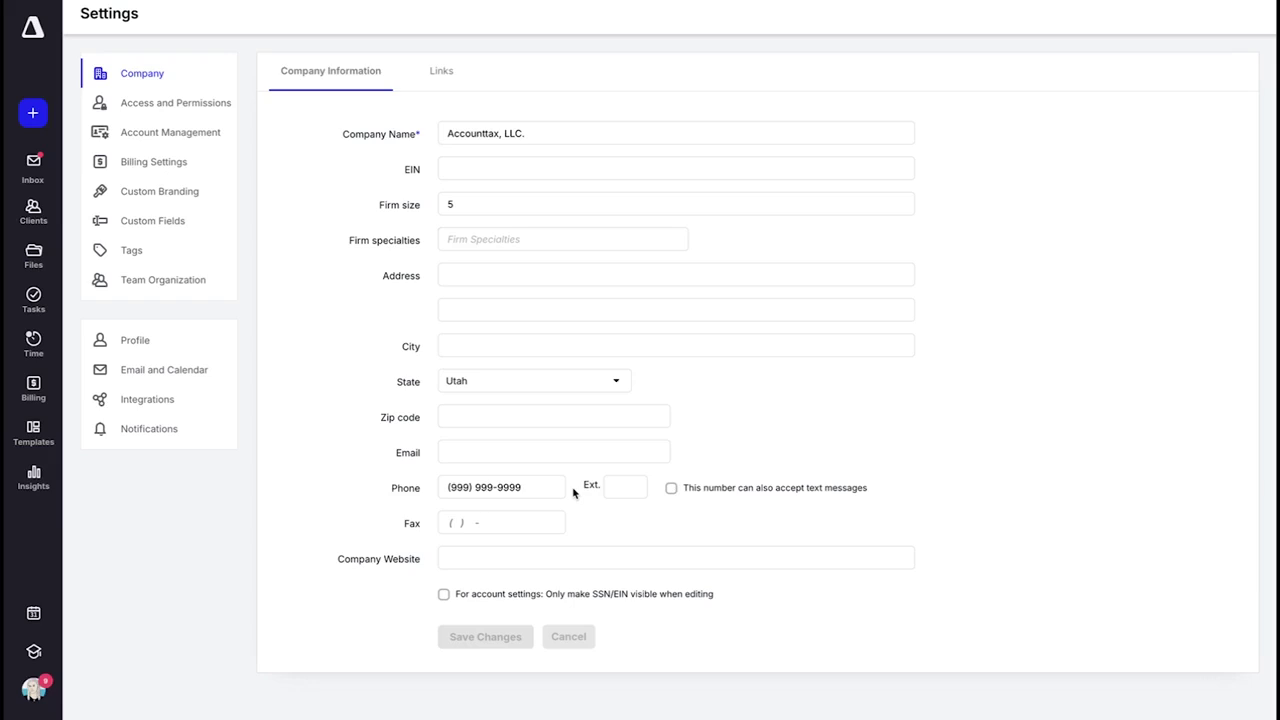
click(505, 556)
click(458, 82)
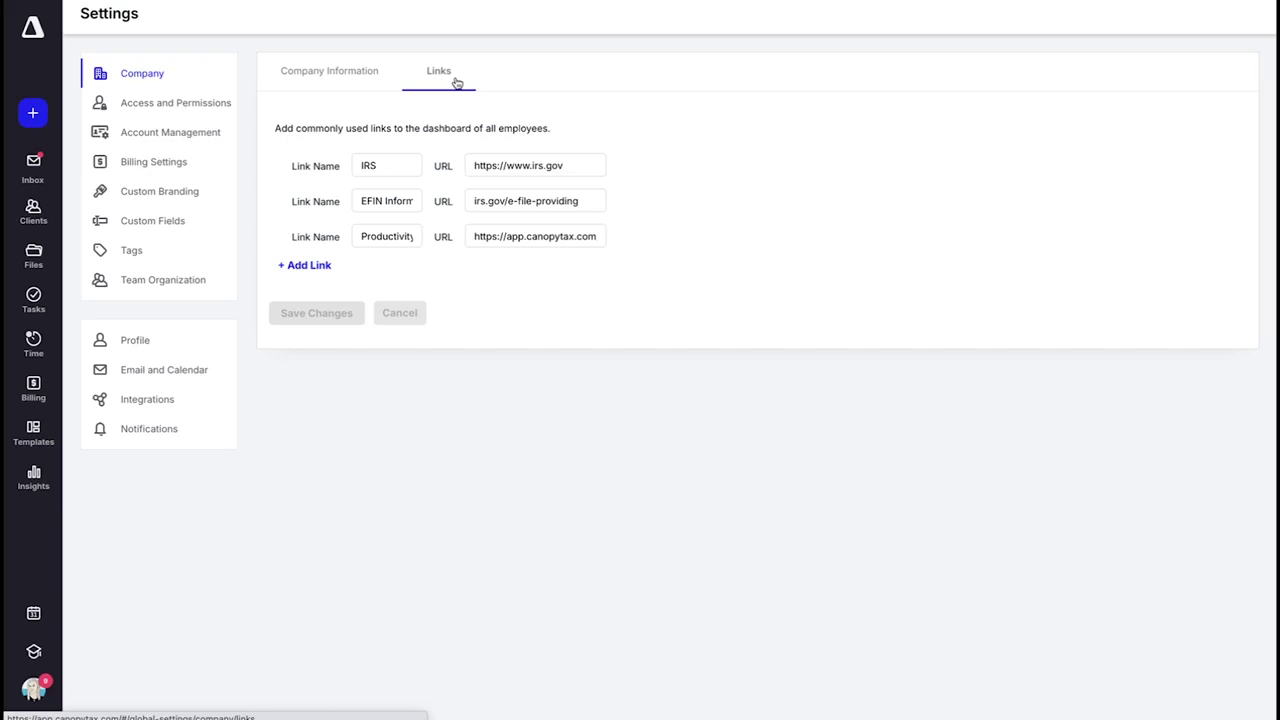
click(309, 266)
click(382, 270)
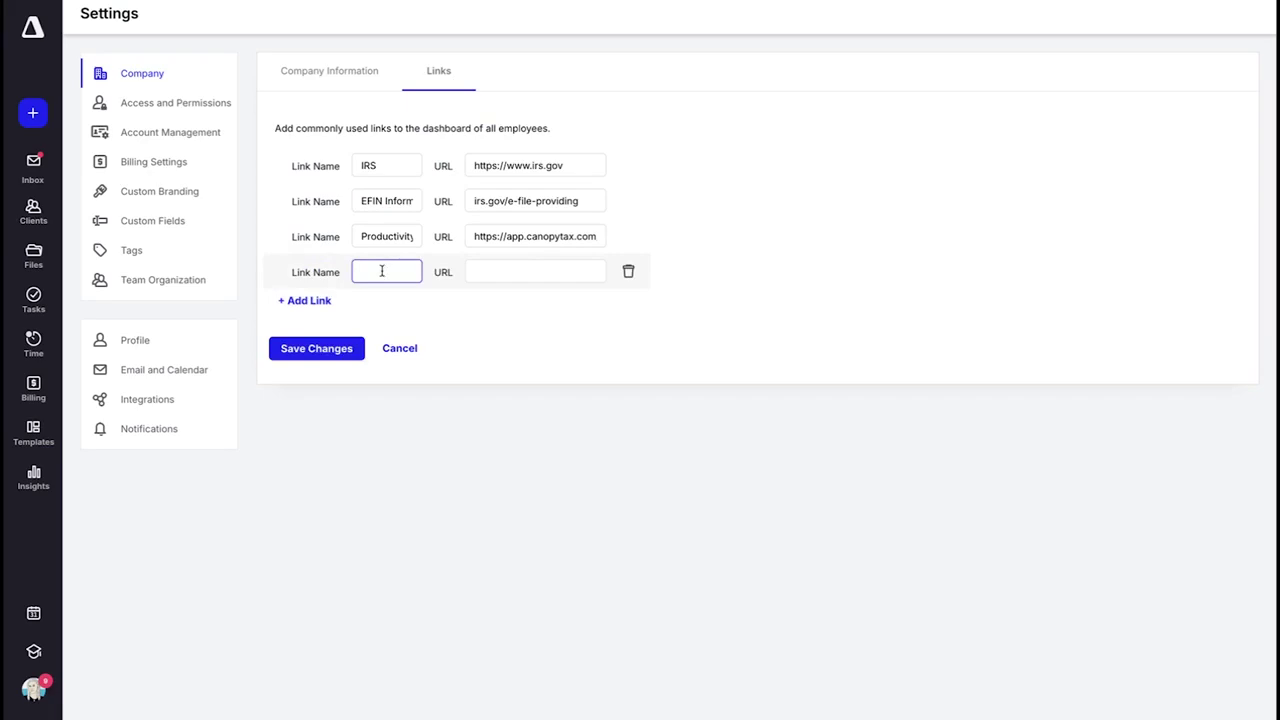
text(Payments)
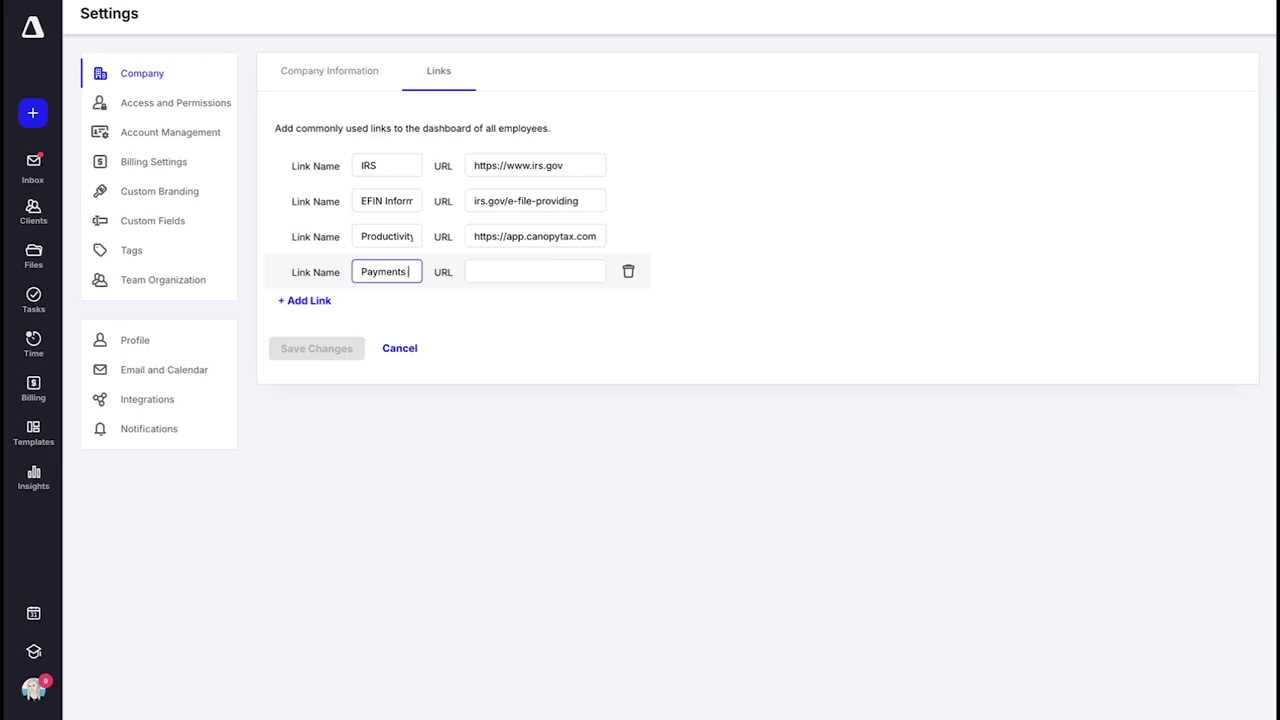
text( Dashboard)
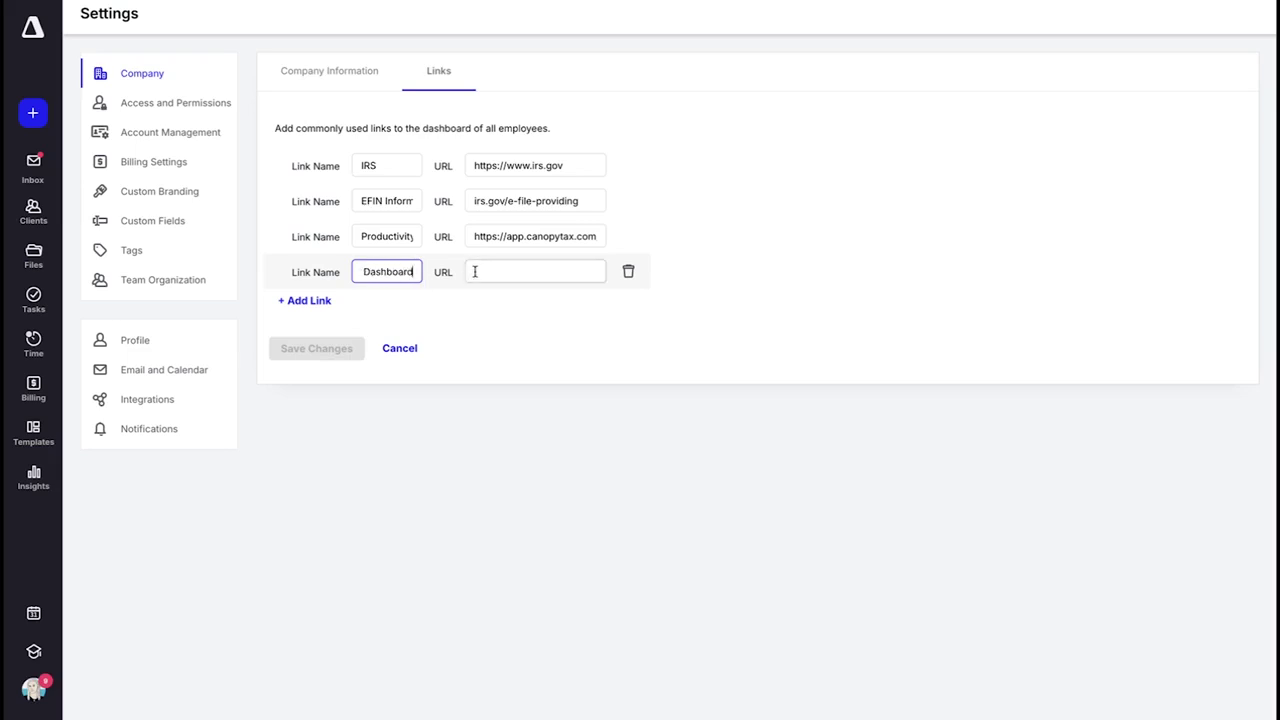
click(475, 271)
text(https://app.canopytax.com/#/billing/payments/collected)
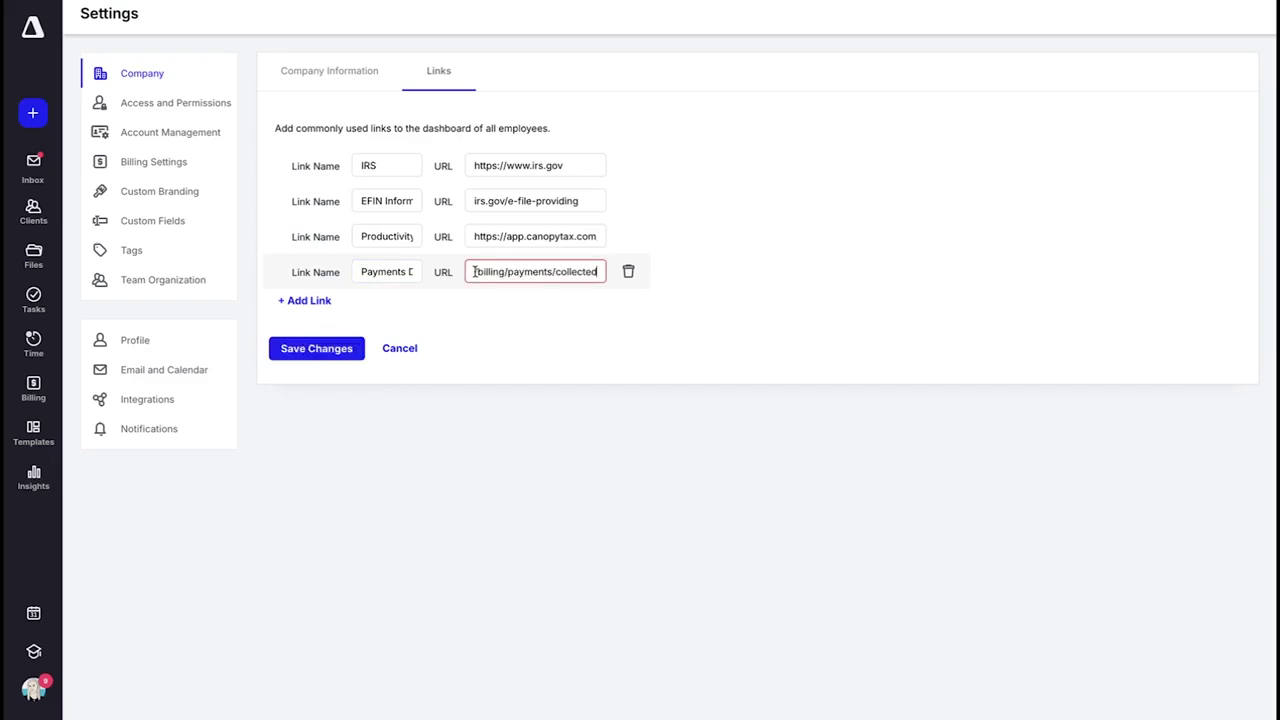
click(336, 349)
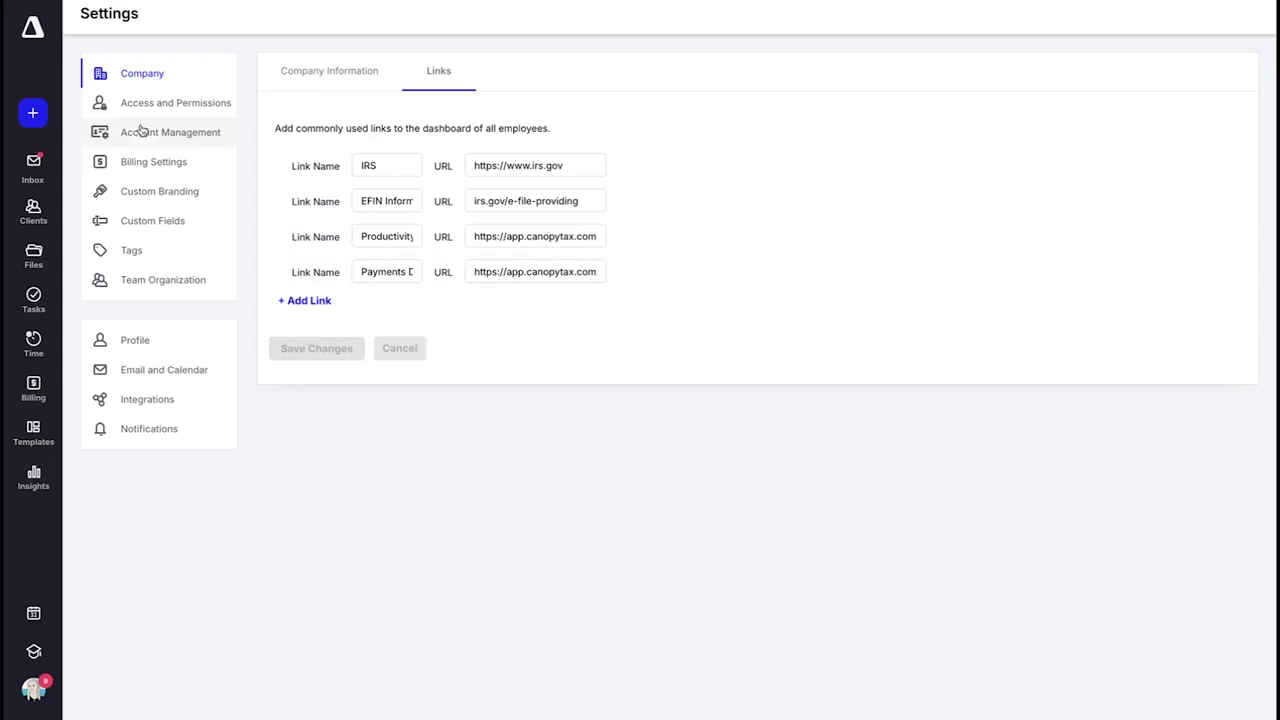
- Return to the home dashboard and open the Payments Dashboard link to check it
click(43, 42)
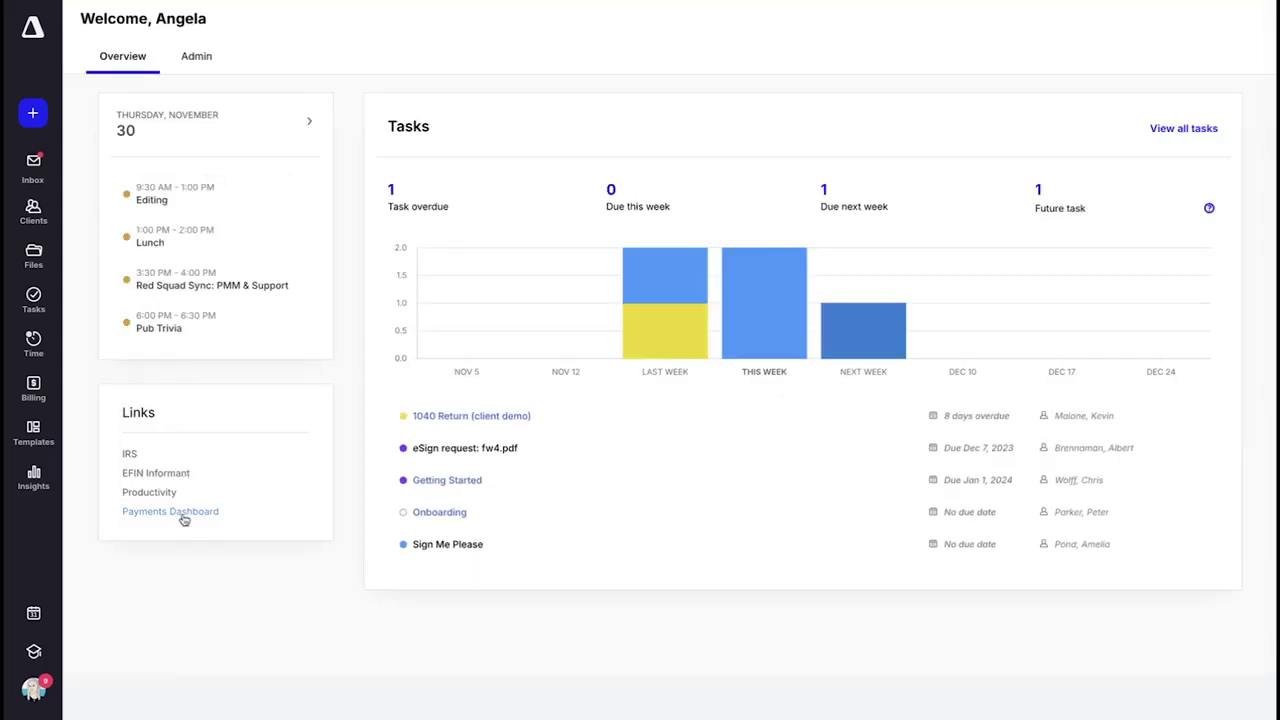
click(170, 511)
- Open the Access and Permissions settings and review the permissions included in the Admin permission set
click(33, 690)
click(95, 674)
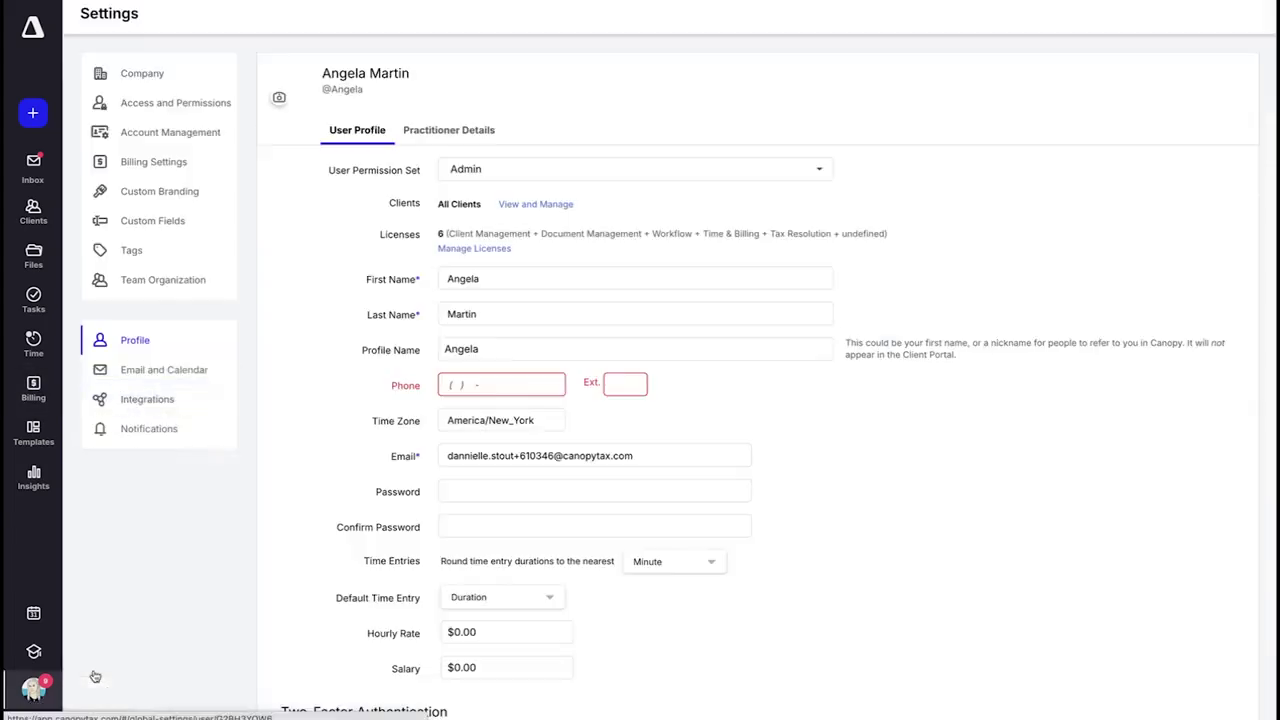
click(168, 113)
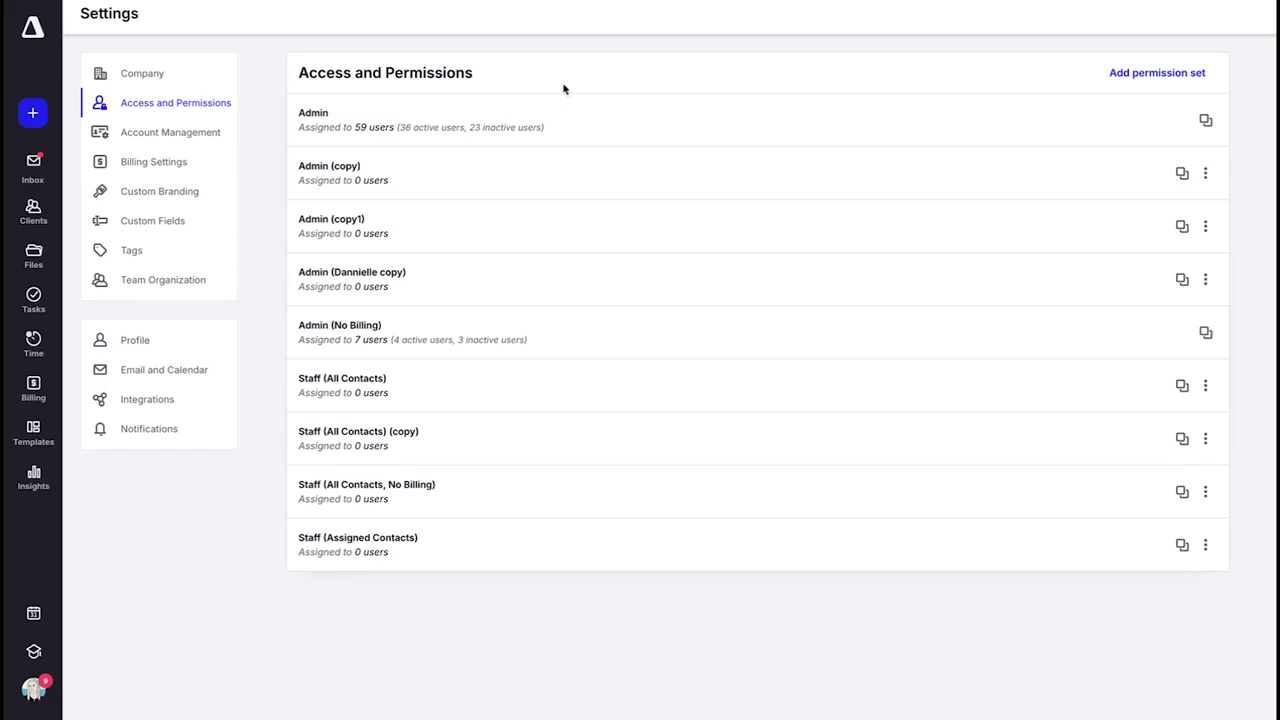
click(319, 124)
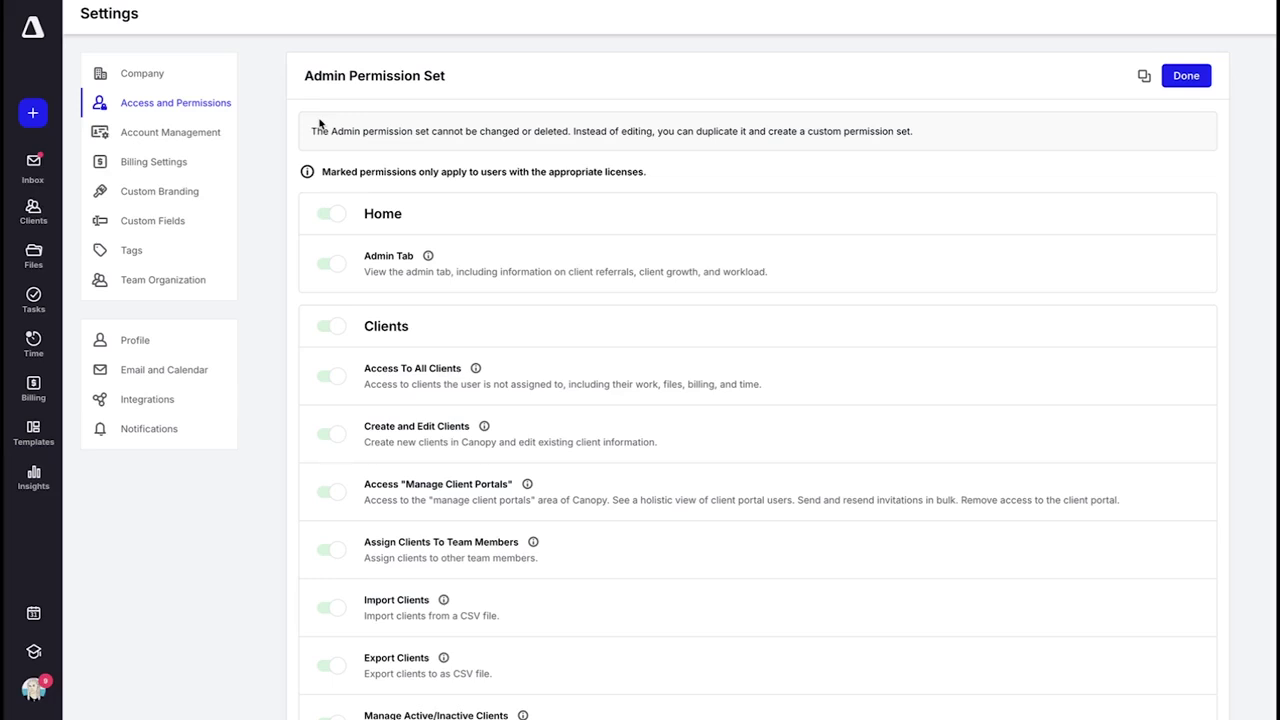
scroll(519, 282, down, 5)
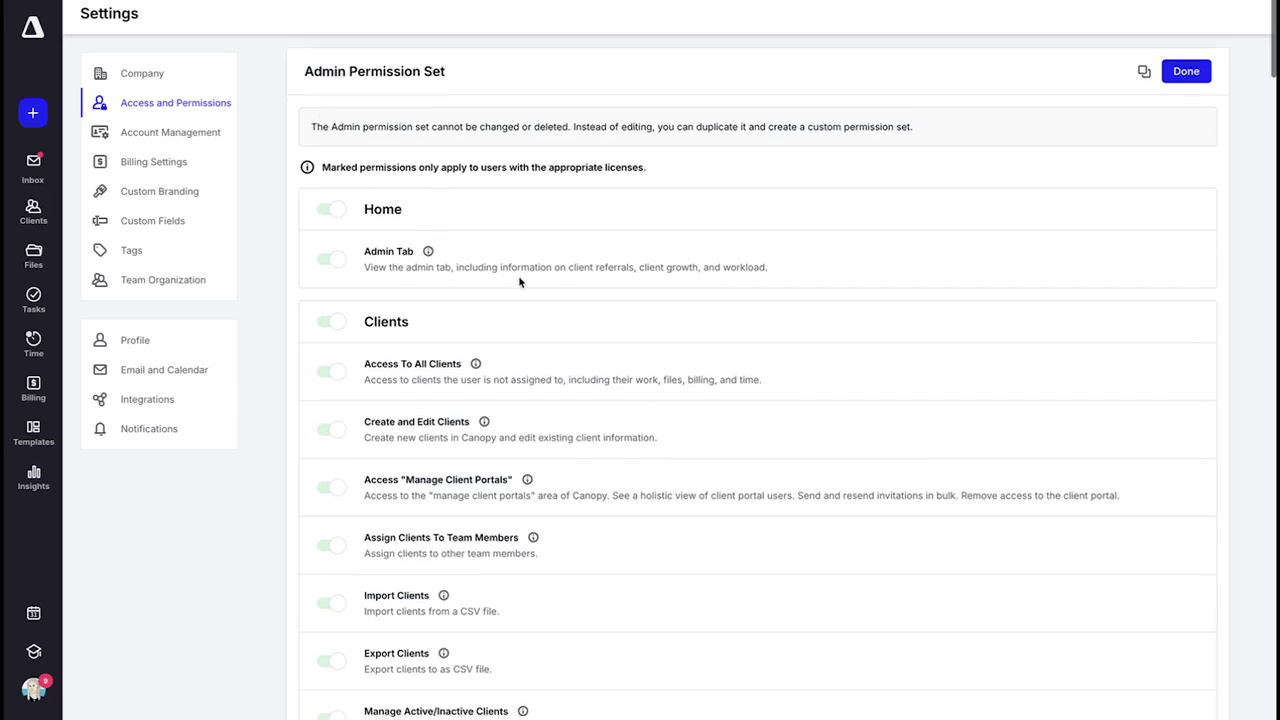
scroll(519, 282, down, 10)
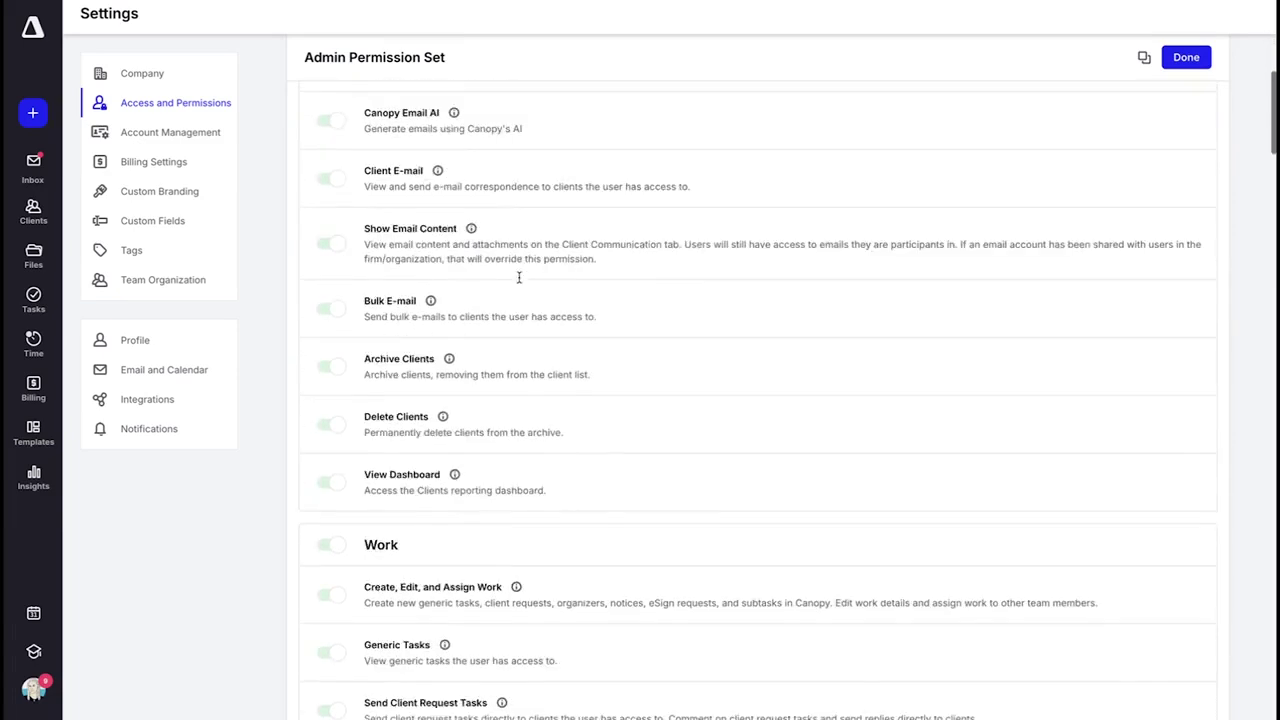
scroll(519, 284, down, 9)
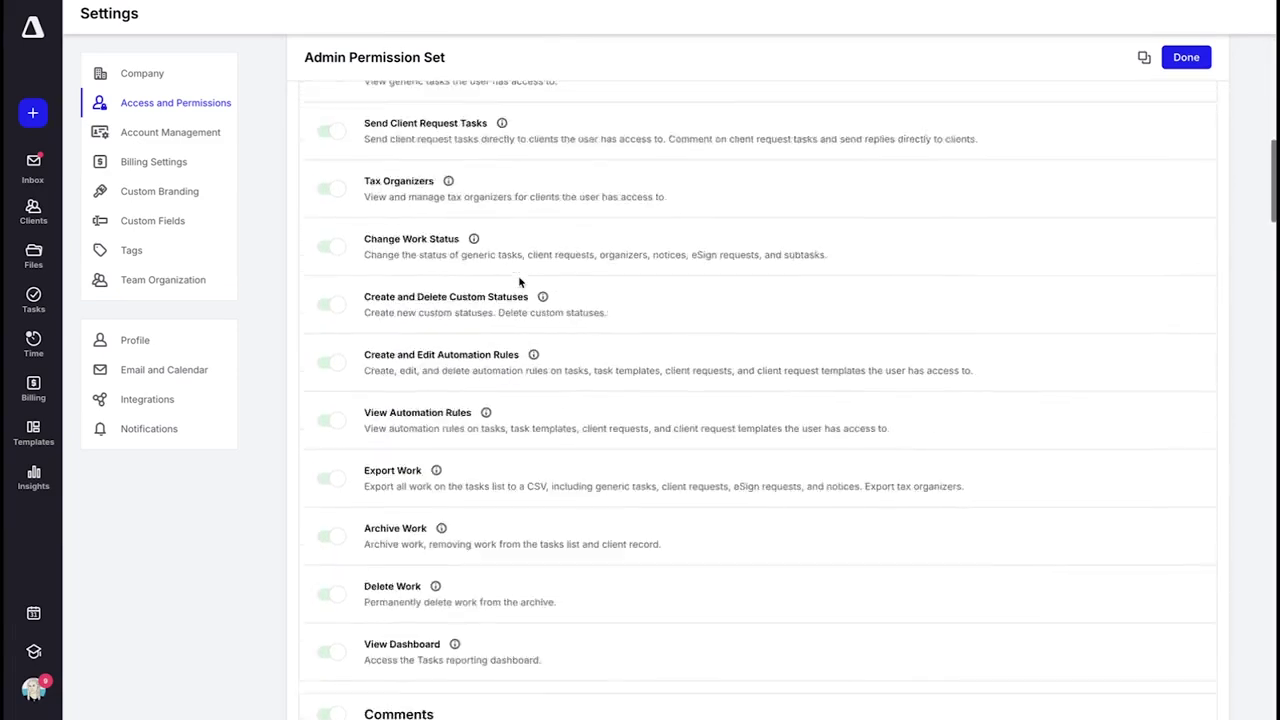
scroll(518, 282, down, 2)
scroll(518, 282, up, 20)
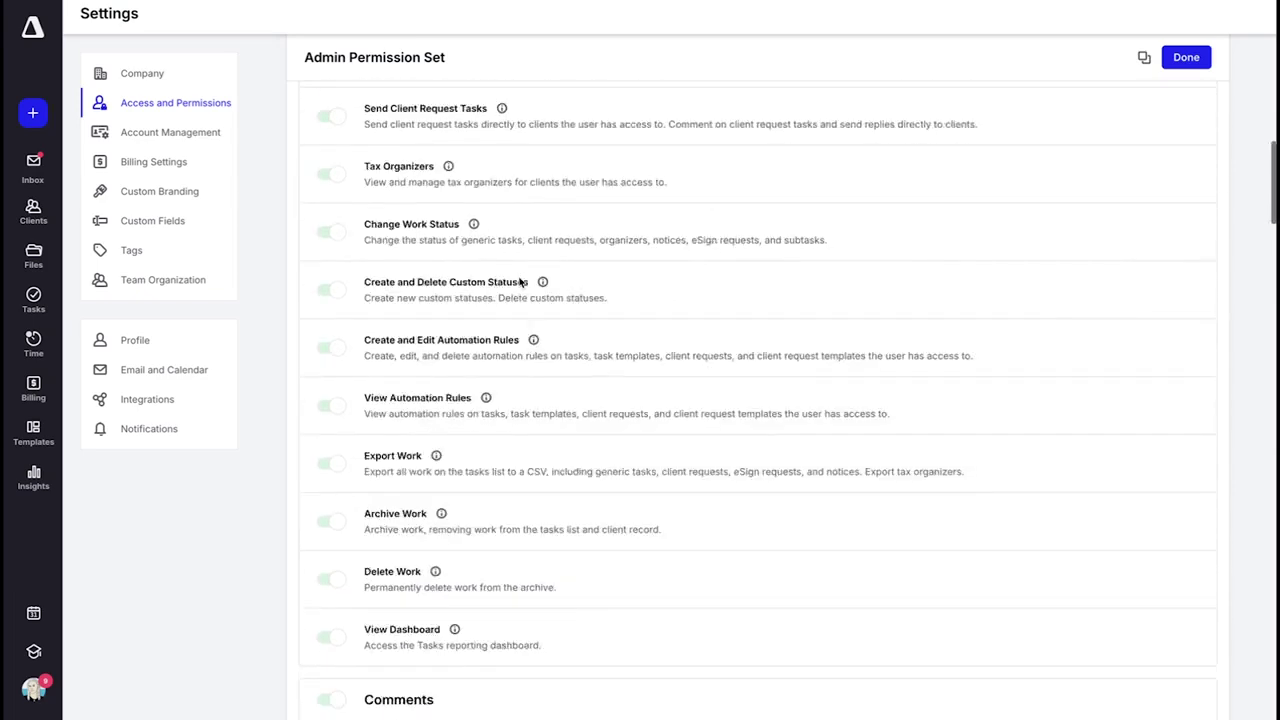
scroll(518, 282, up, 2)
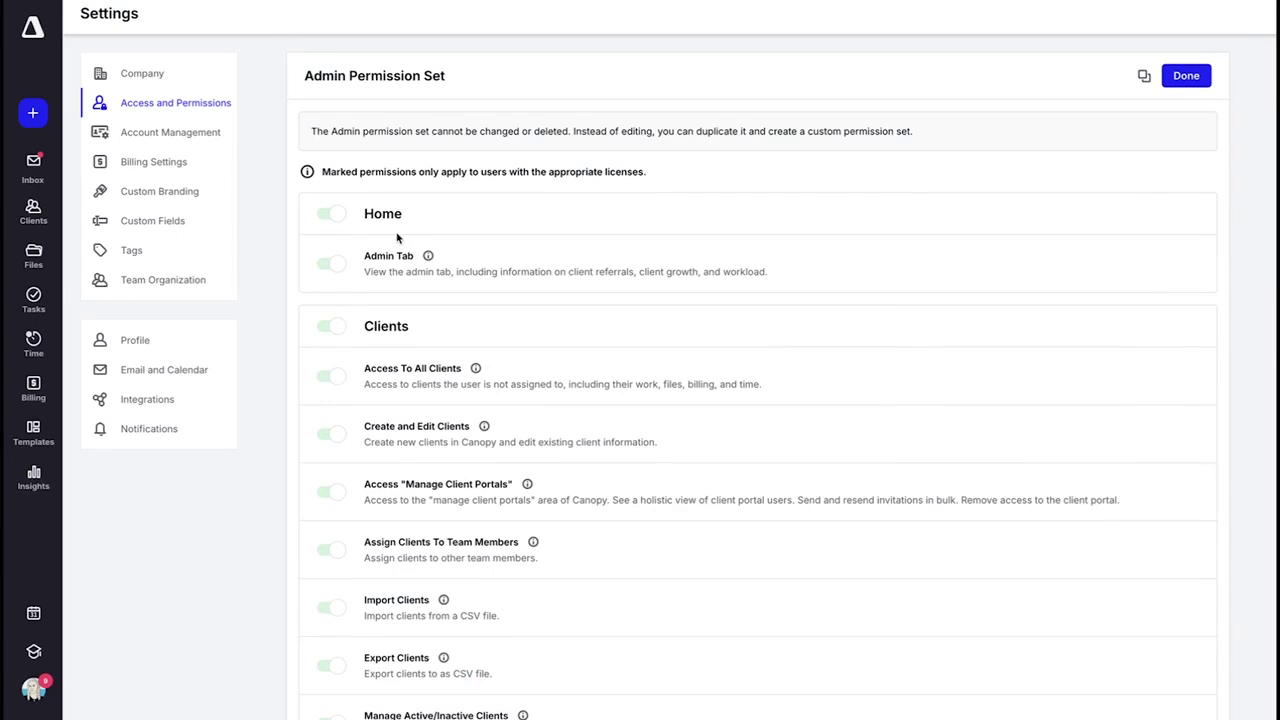
scroll(398, 236, down, 1)
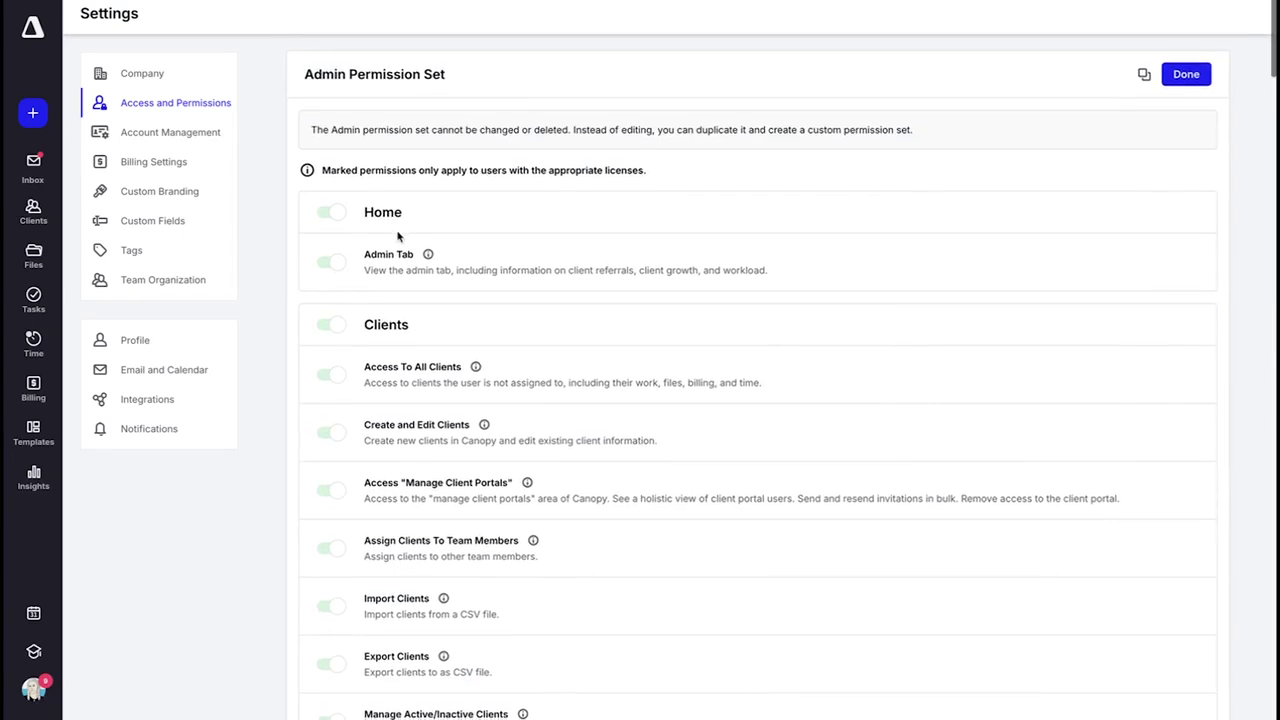
- Duplicate the Admin permission set under the name Admin (Team's copy)
click(1144, 77)
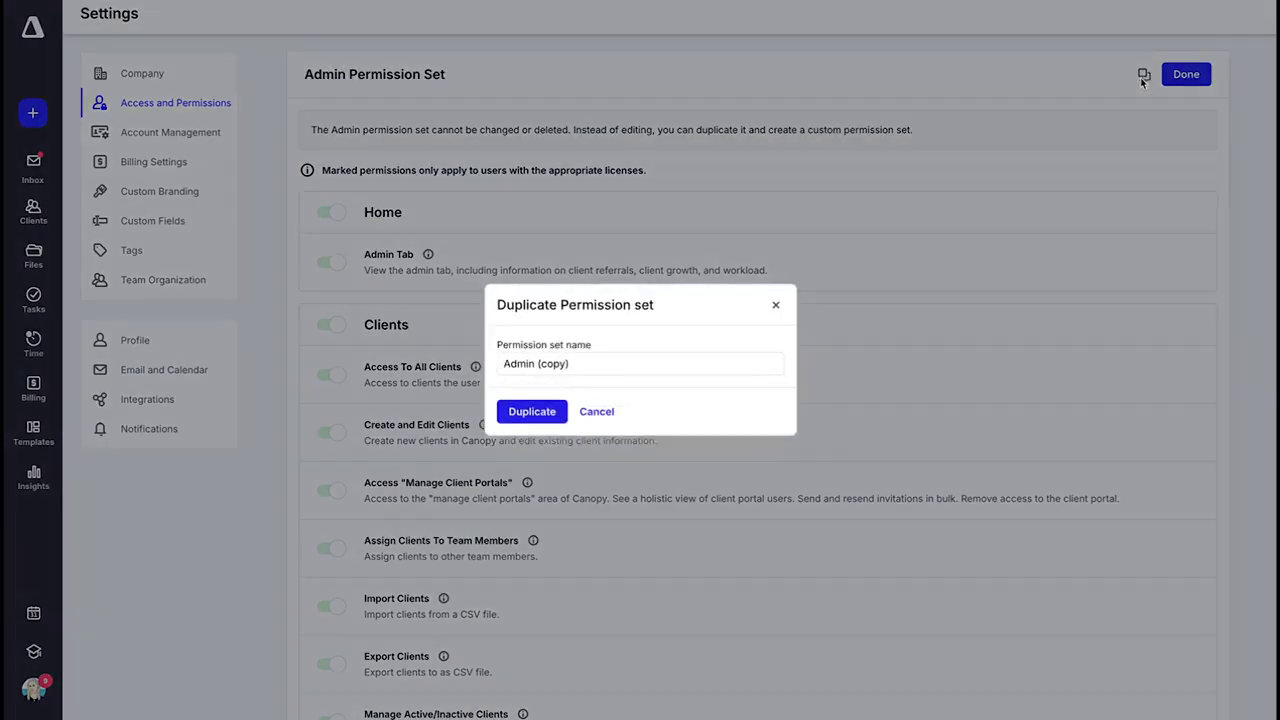
click(540, 364)
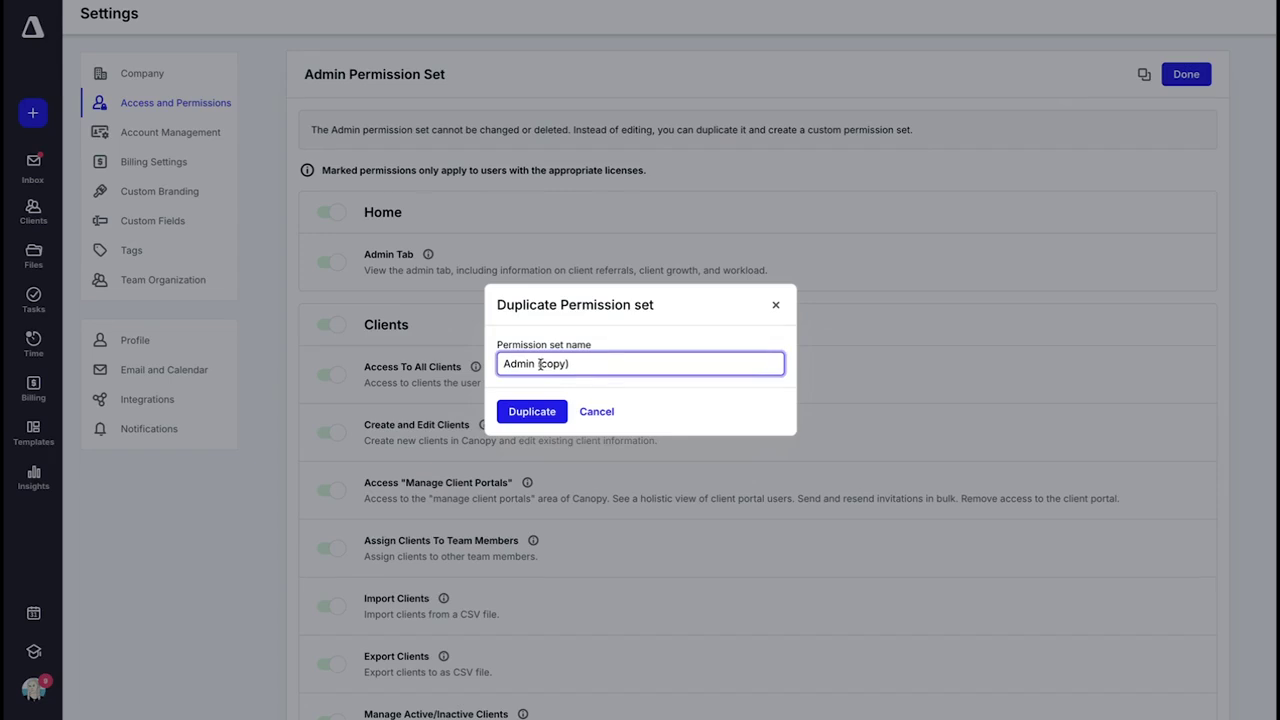
text(Team 's)
click(532, 411)
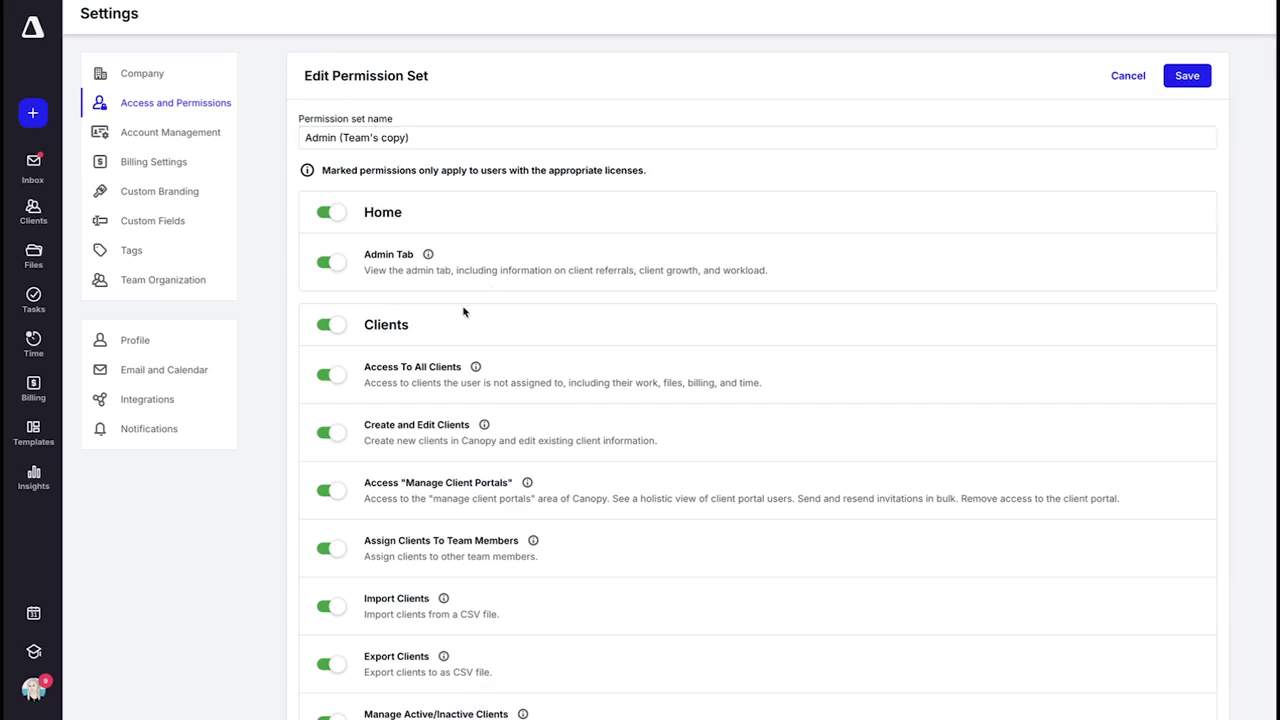
- Turn off the entire Clients permission group, plus Create, Edit, and Assign Work and Tax Organizers under Work
click(331, 325)
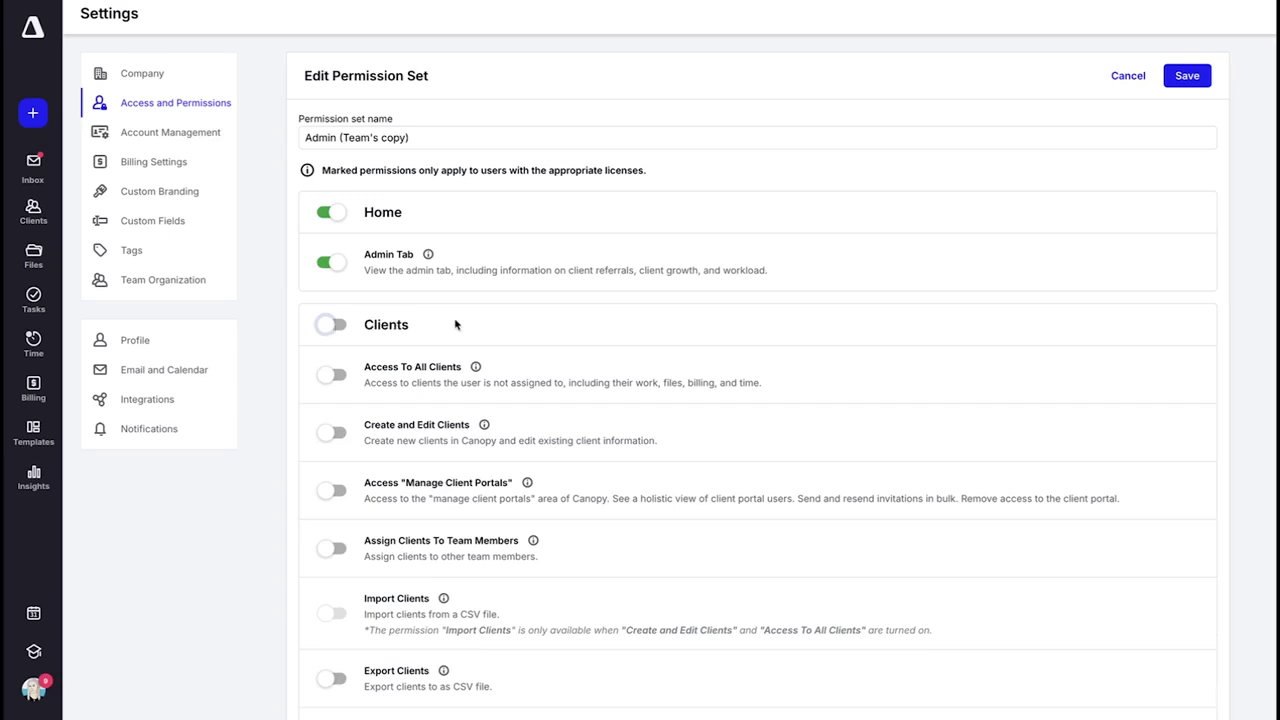
scroll(455, 326, down, 1)
scroll(455, 326, down, 6)
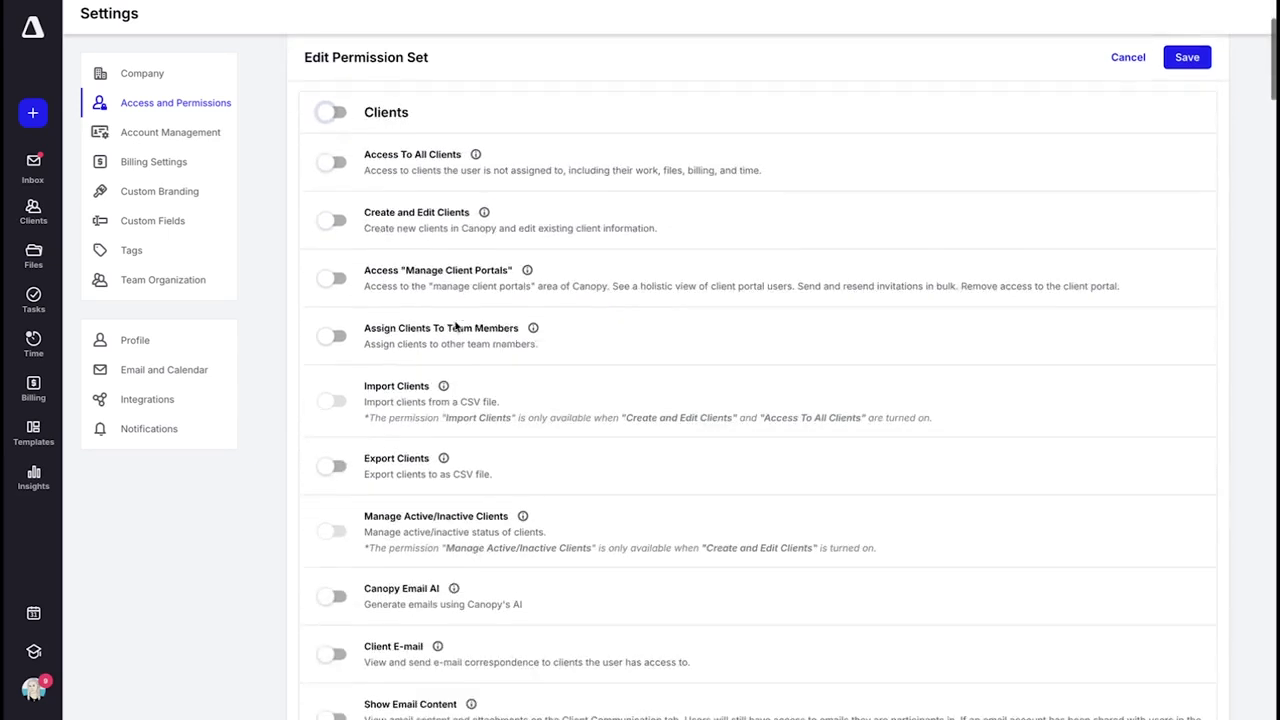
scroll(455, 321, down, 5)
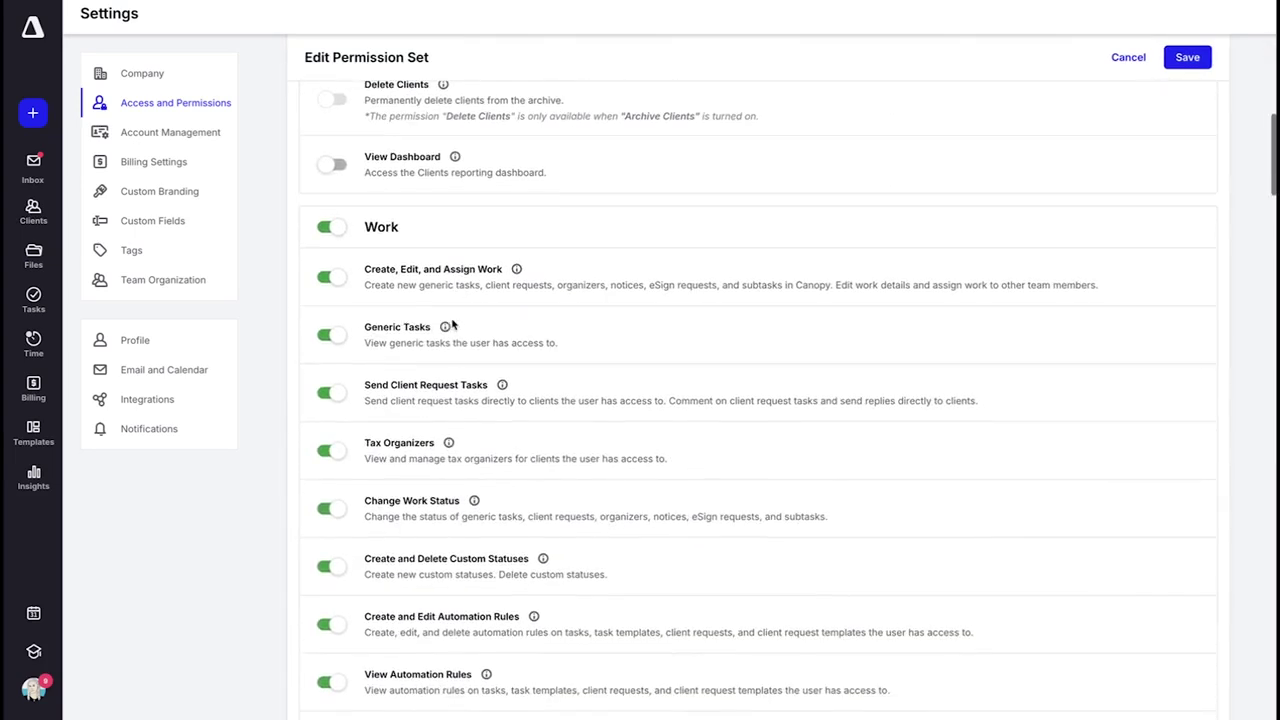
click(331, 277)
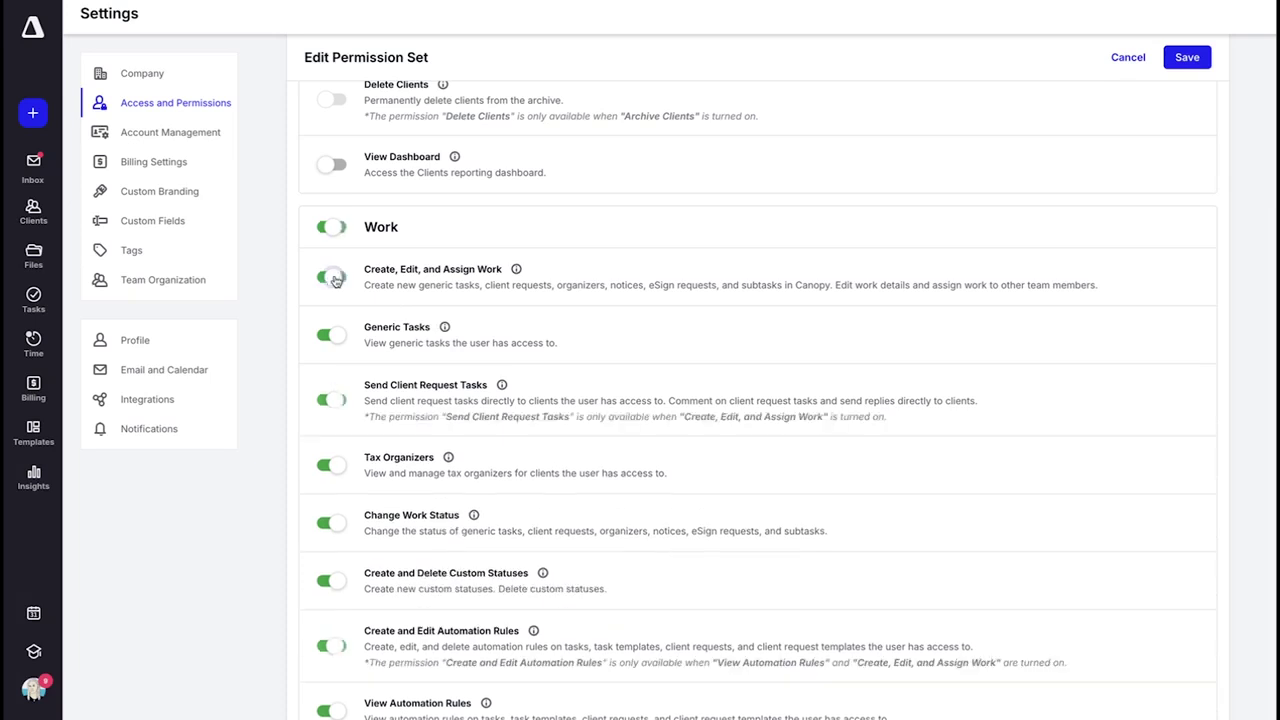
click(336, 466)
- Turn off the Client Files permission in the Files group and save the permission set
scroll(338, 468, down, 5)
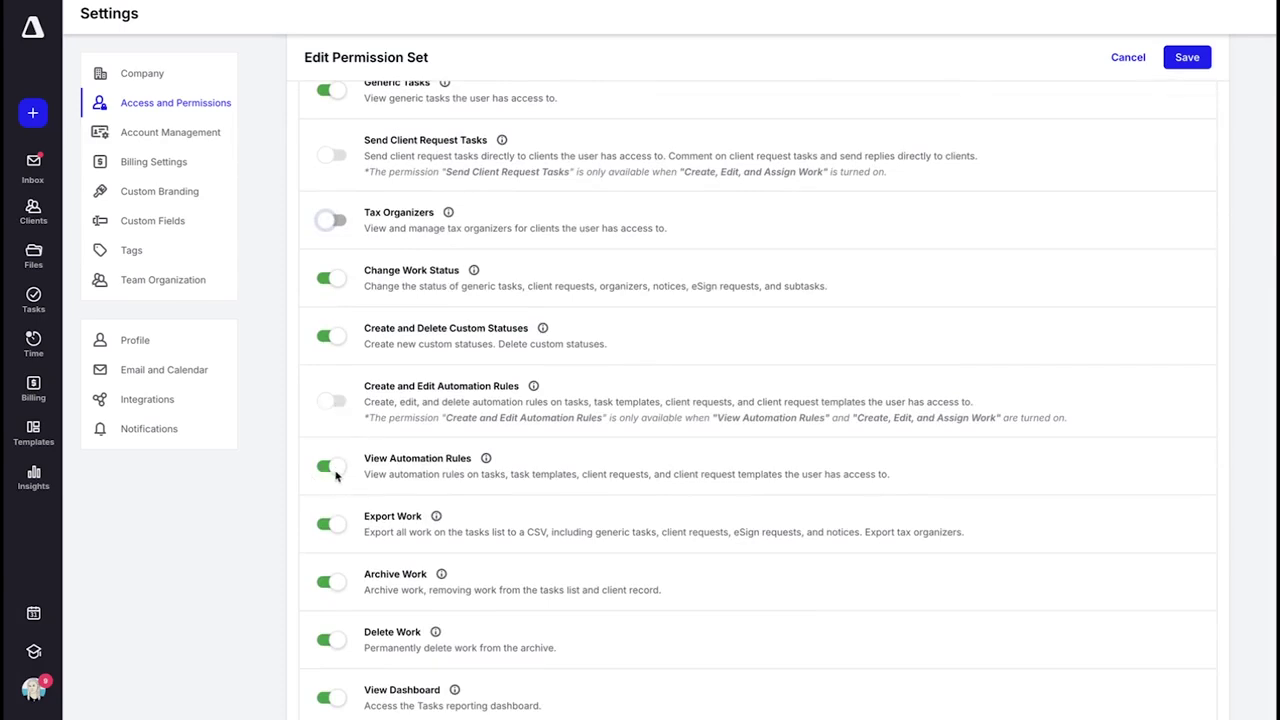
scroll(590, 498, down, 11)
scroll(400, 460, down, 5)
click(331, 423)
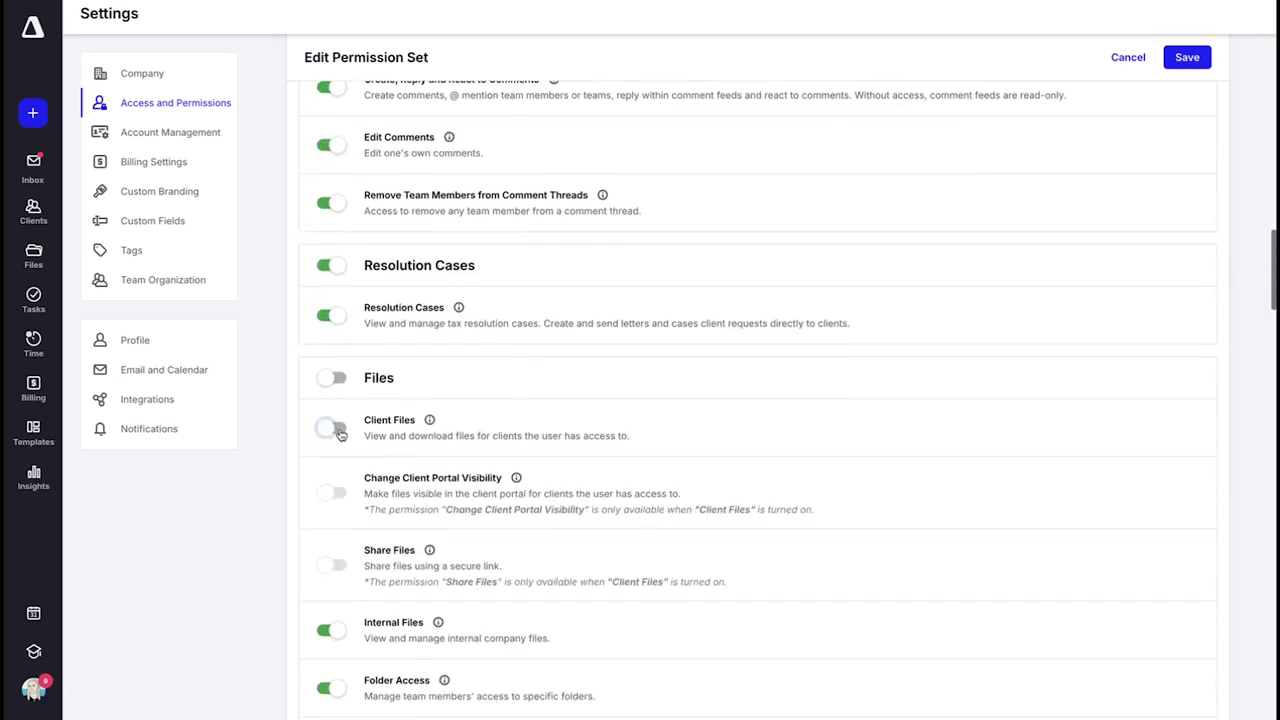
scroll(340, 430, down, 4)
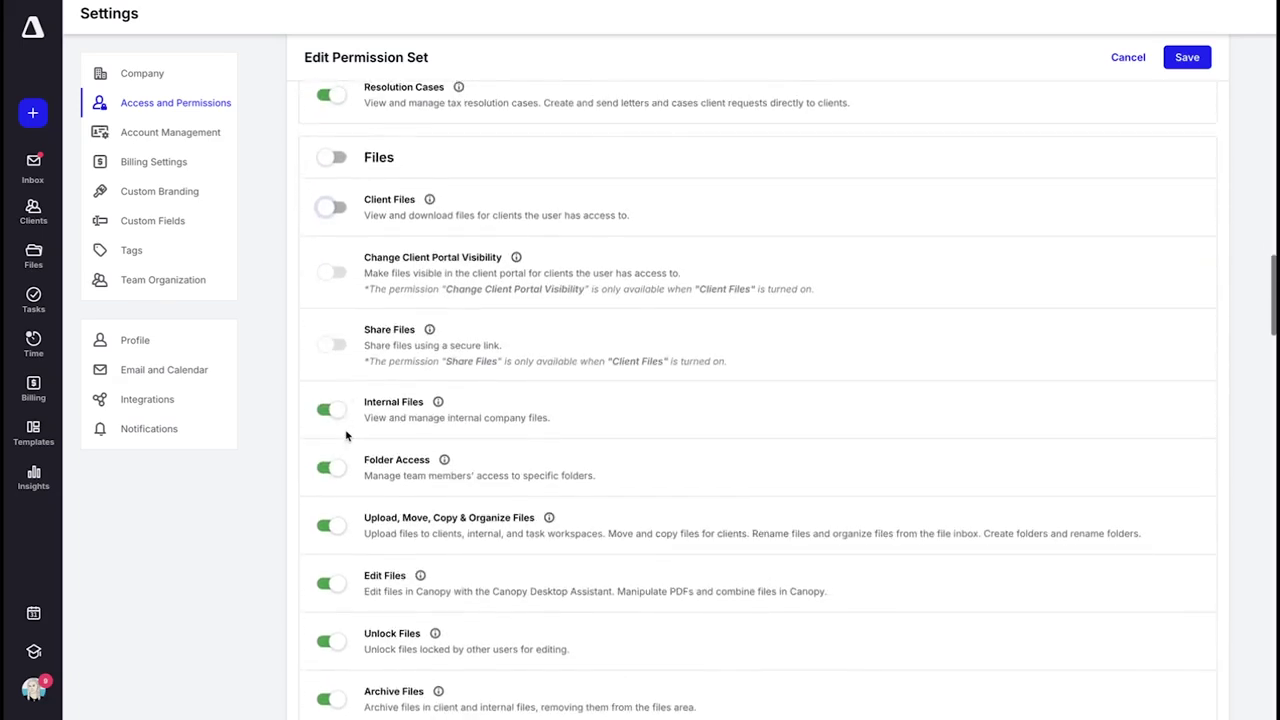
scroll(800, 343, up, 12)
click(1185, 58)
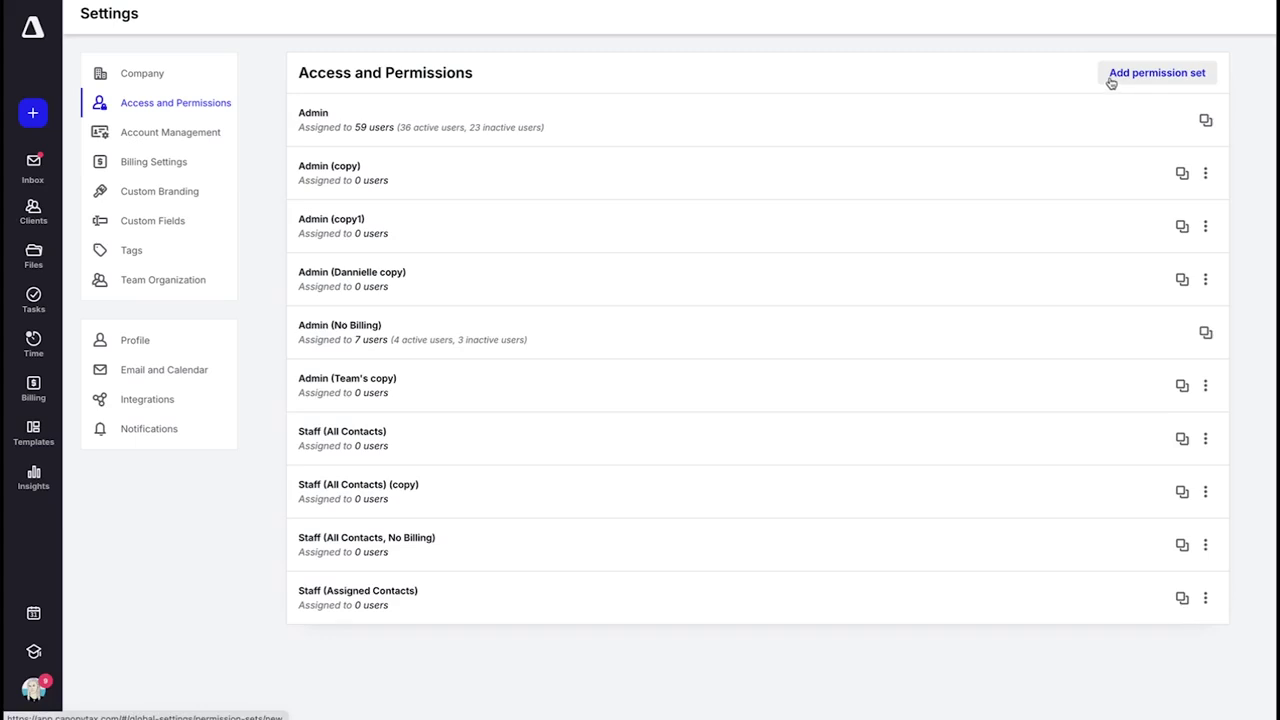
- Review the subscription modules and licenses, the invoices and the payment methods in Account Management
click(197, 144)
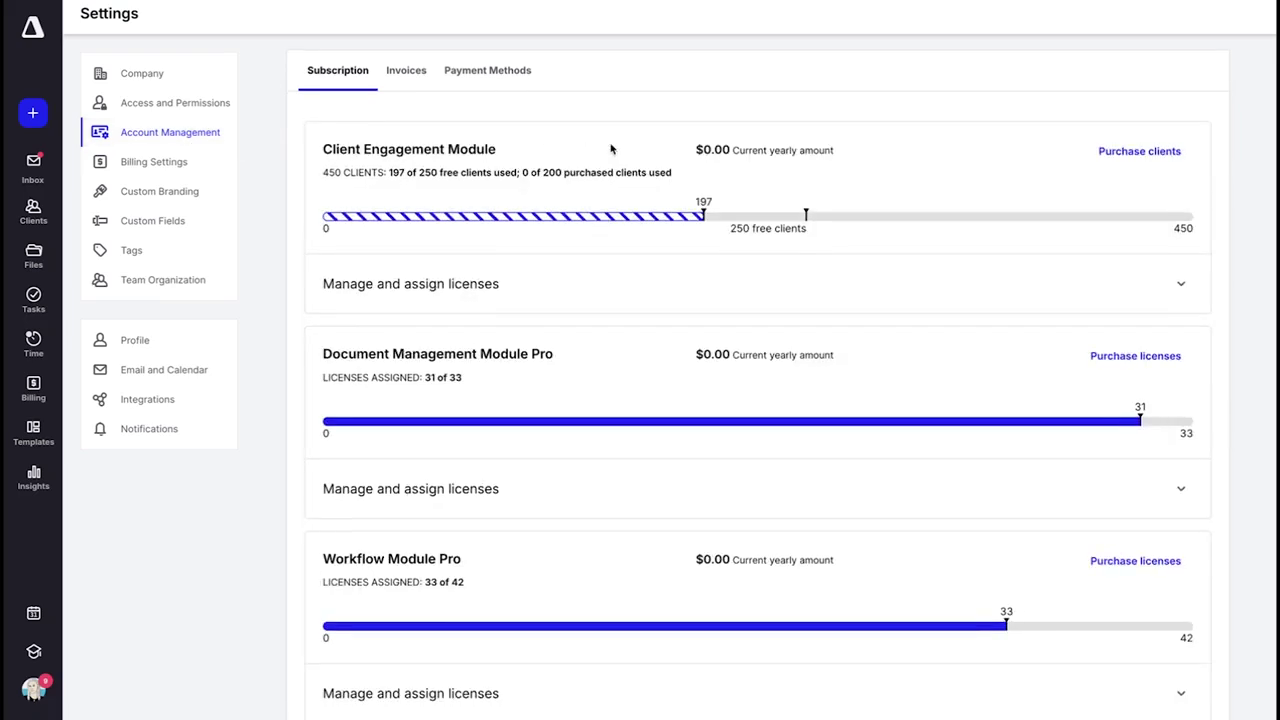
scroll(611, 149, down, 1)
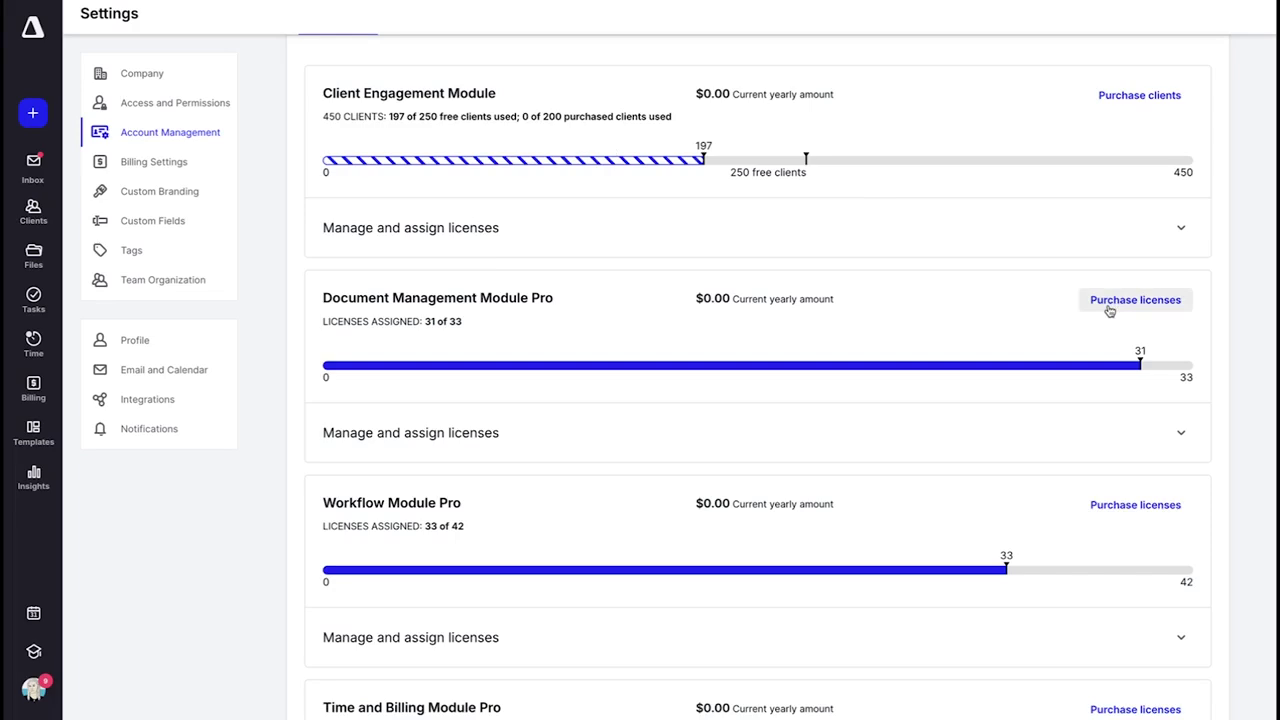
scroll(1109, 311, up, 1)
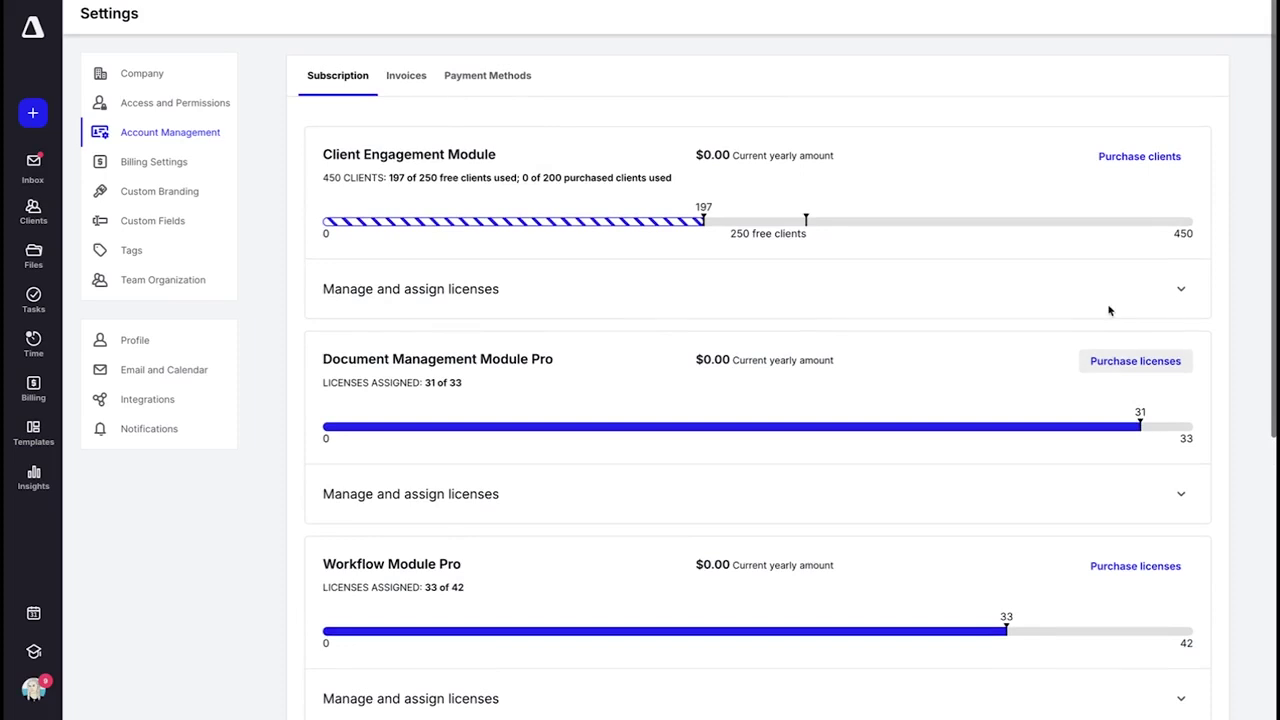
click(413, 80)
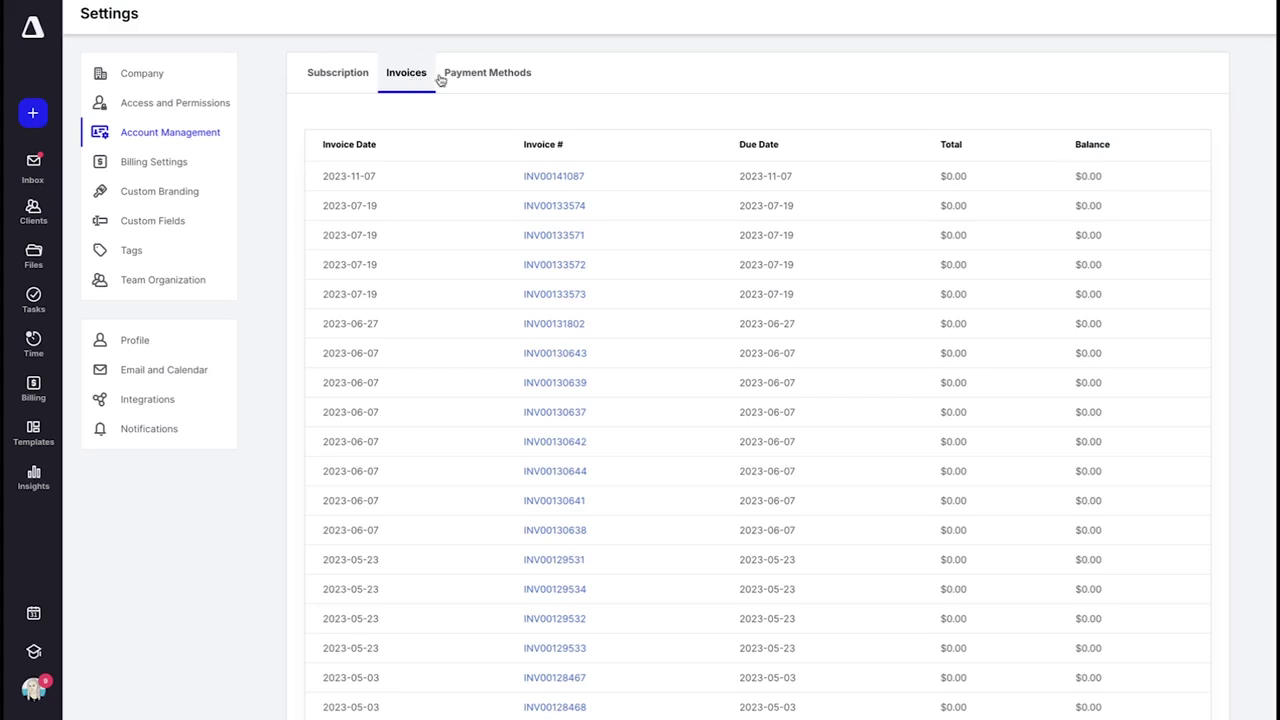
click(518, 78)
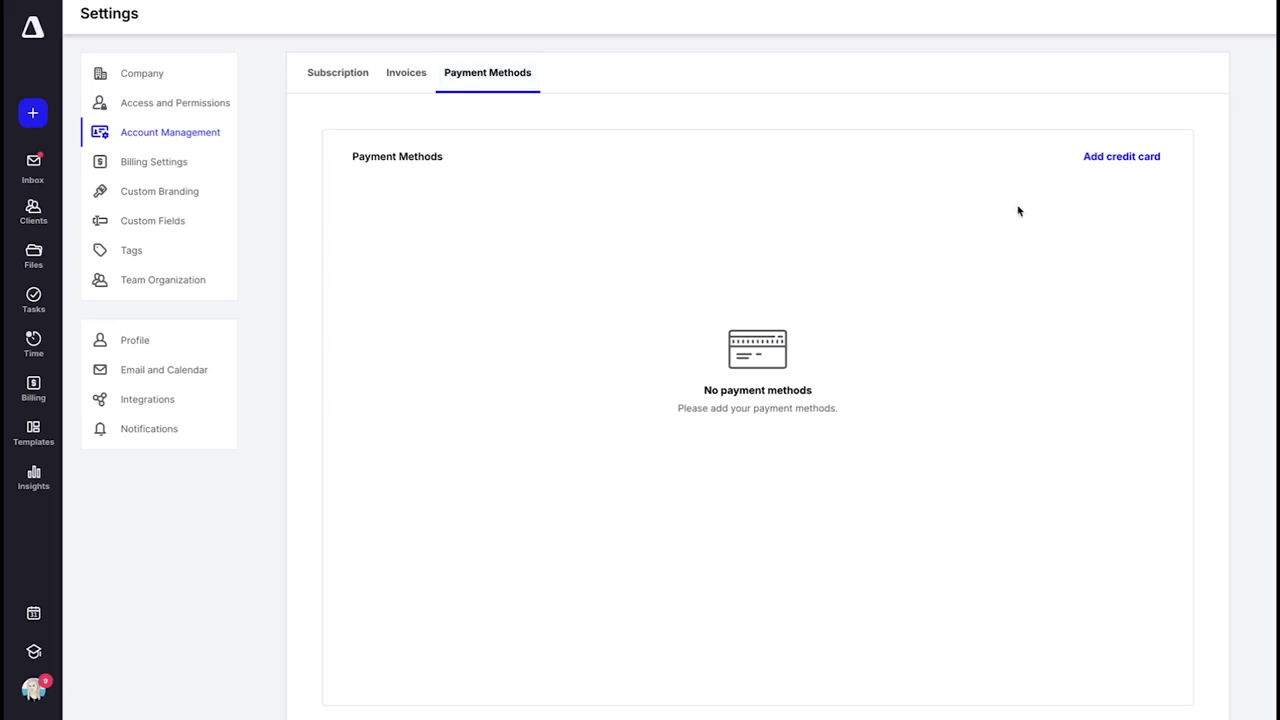
- Open the billing settings and examine the invoicing fields, the reminder setup and the sample reminder email
click(207, 165)
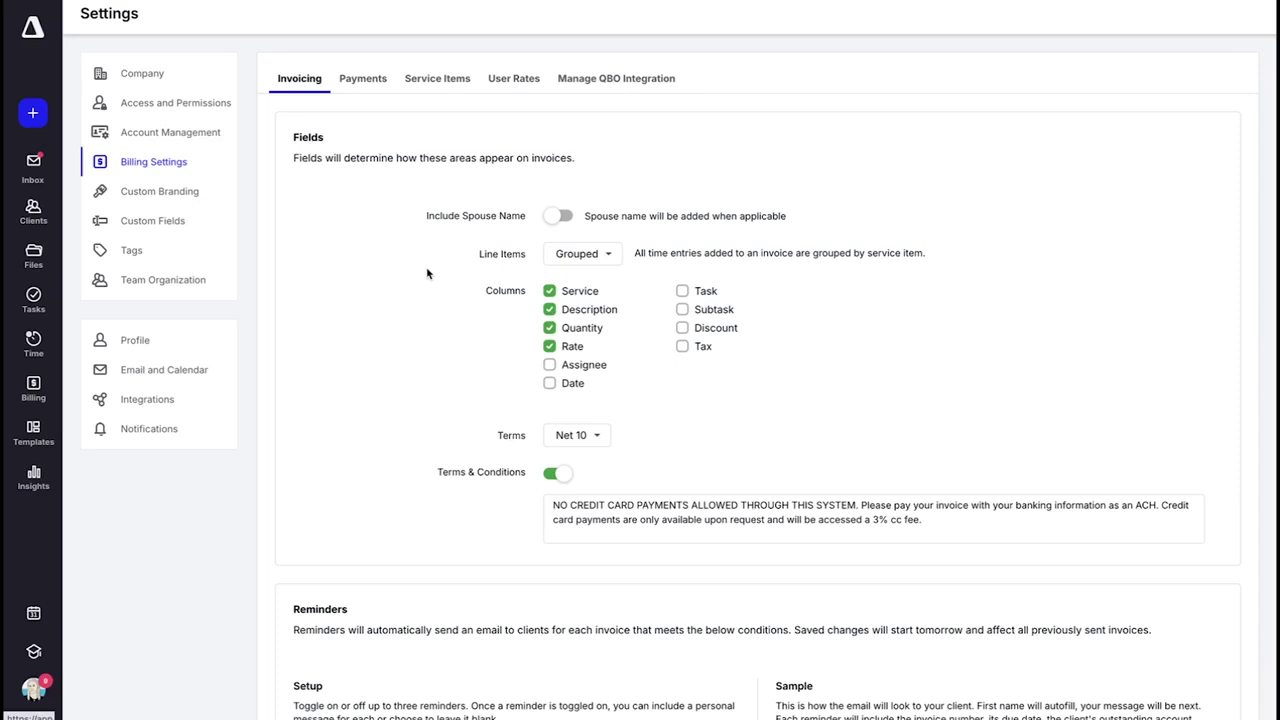
scroll(427, 273, down, 1)
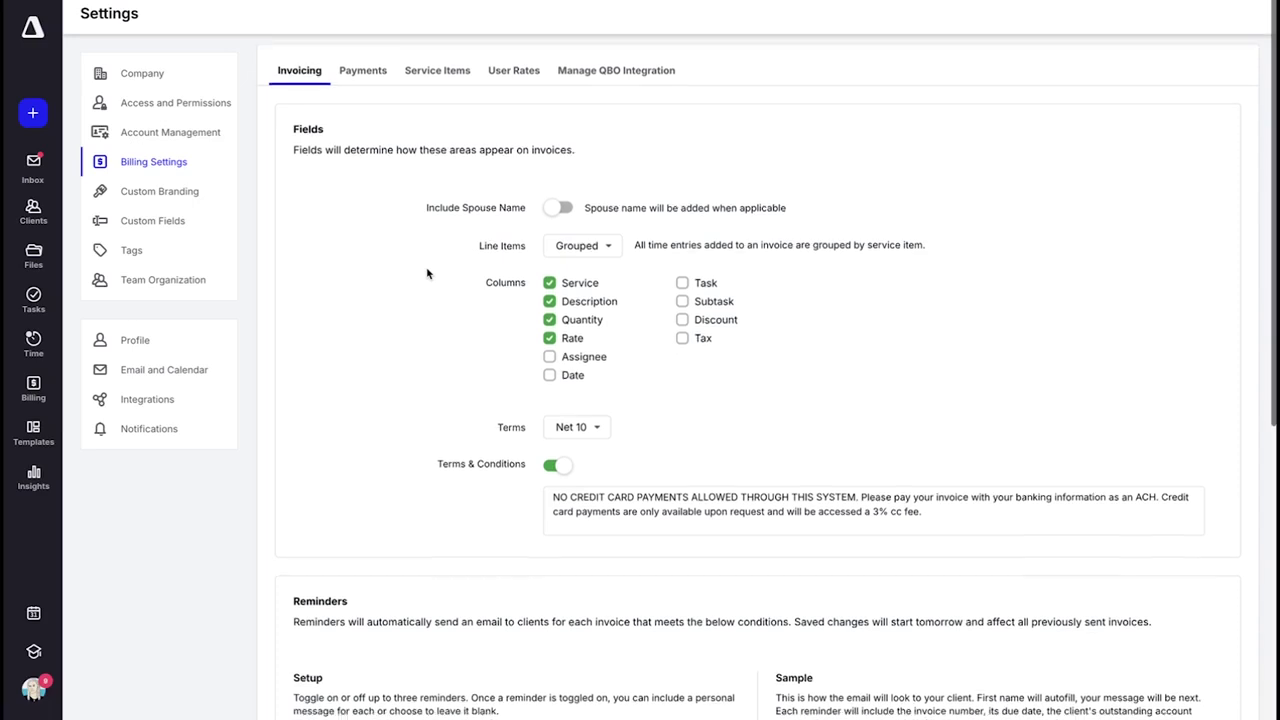
scroll(706, 270, down, 4)
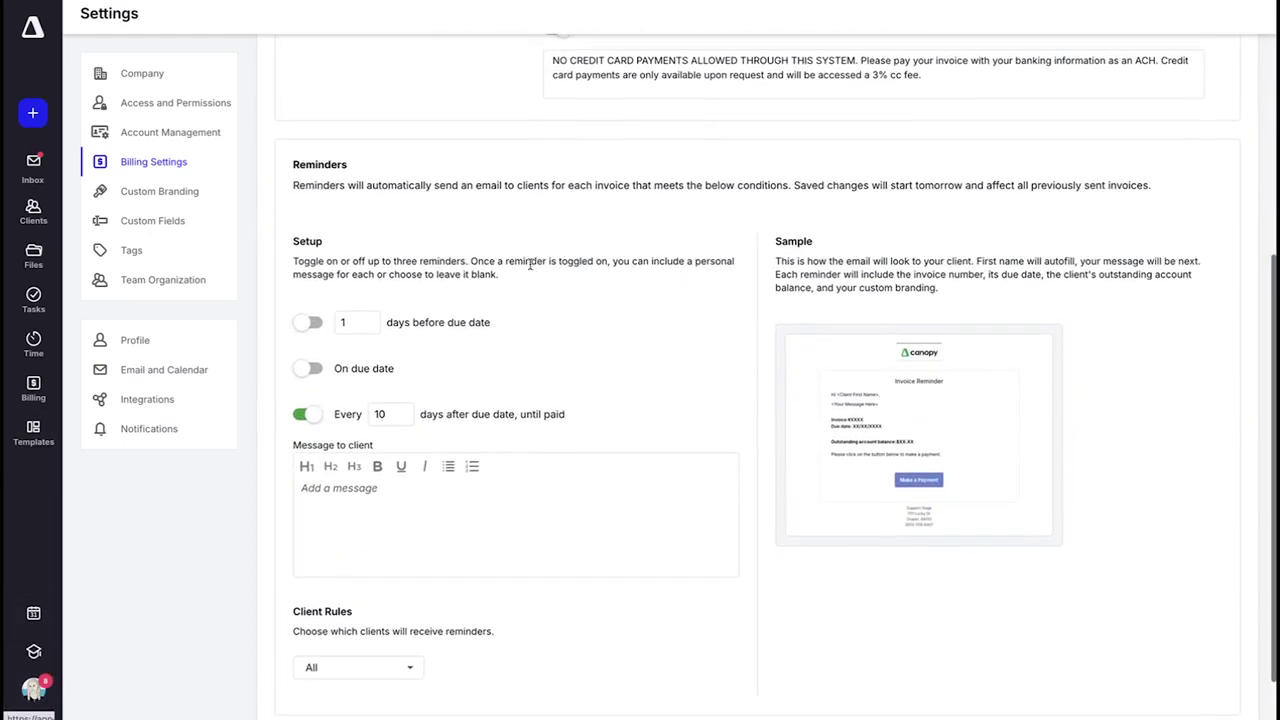
scroll(493, 342, up, 1)
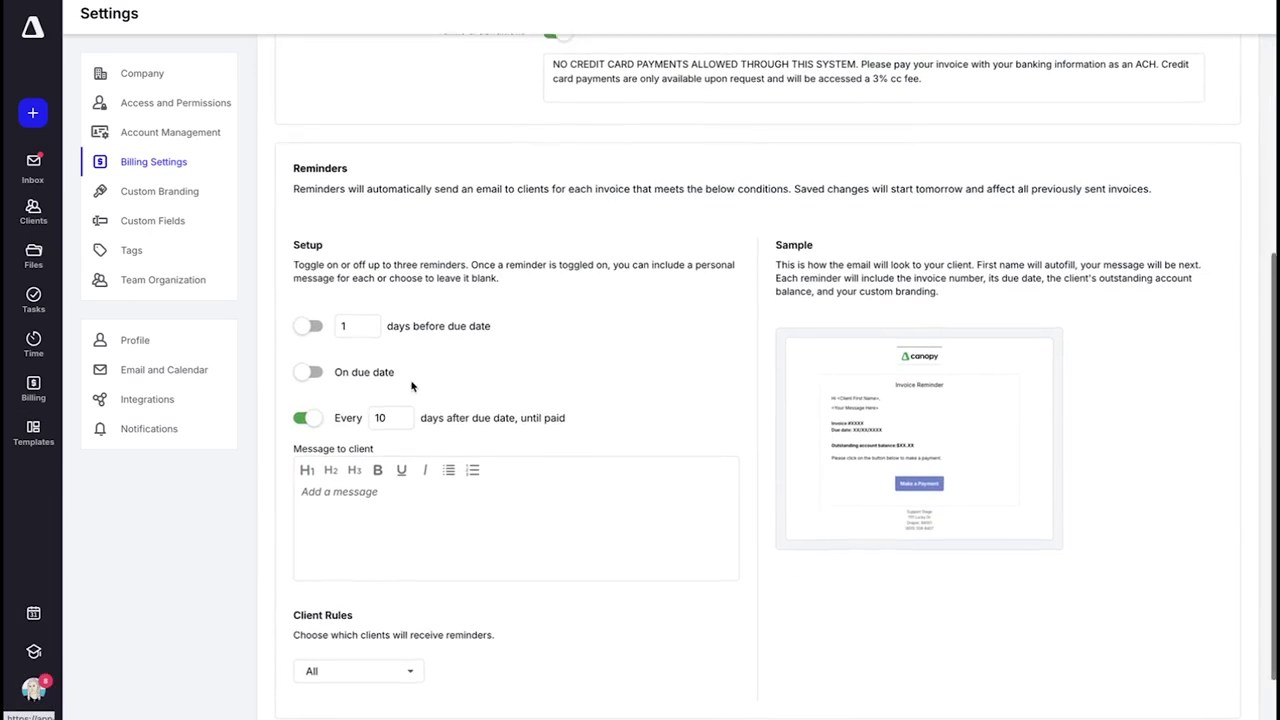
scroll(415, 386, down, 1)
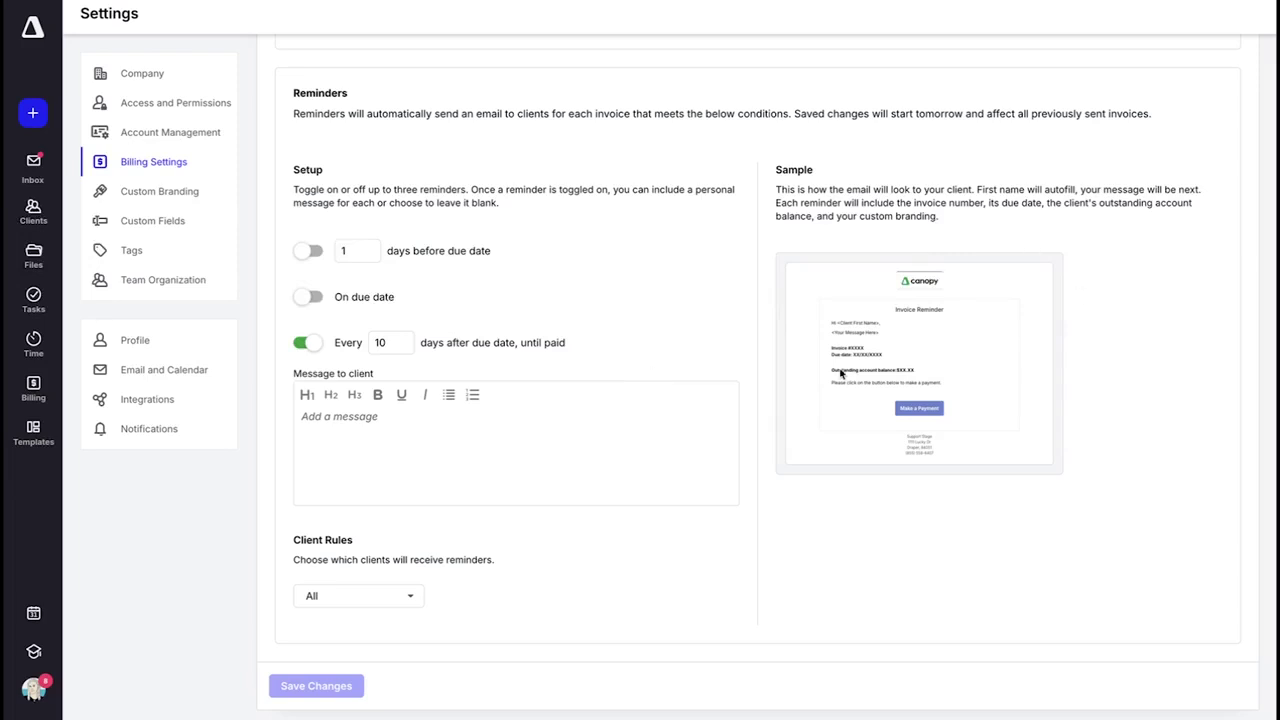
scroll(1006, 379, down, 1)
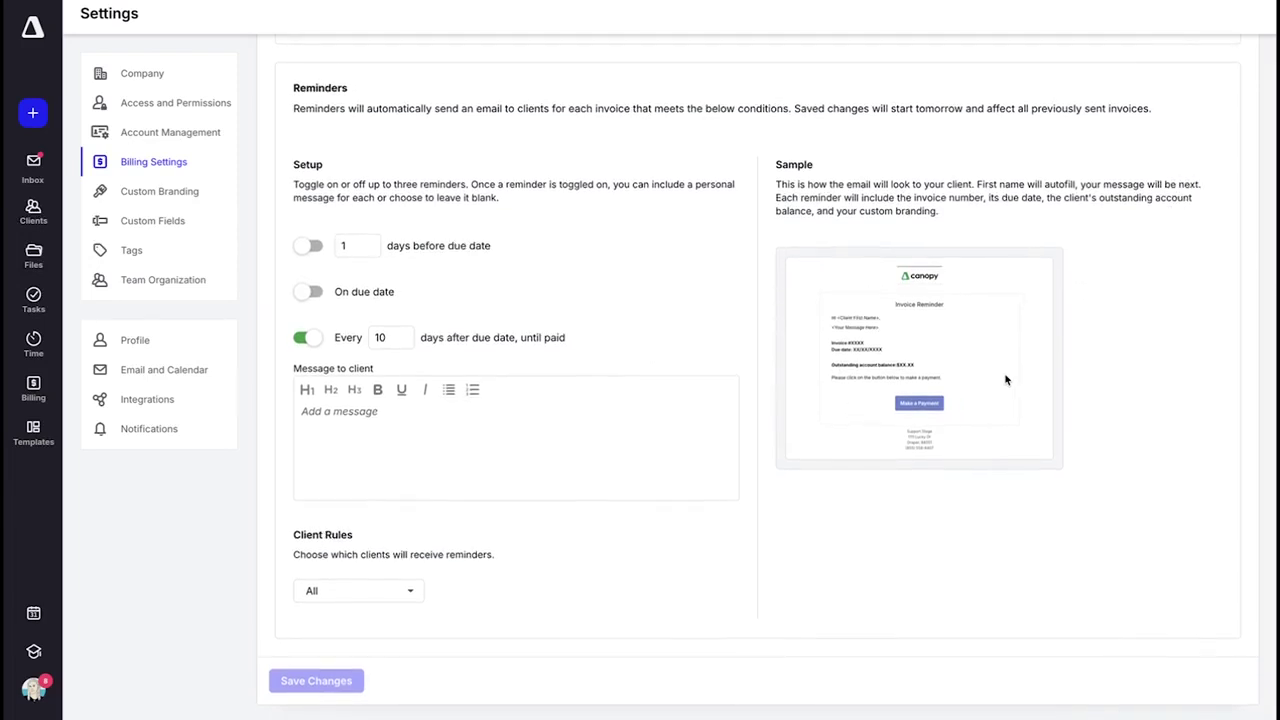
scroll(930, 400, up, 1)
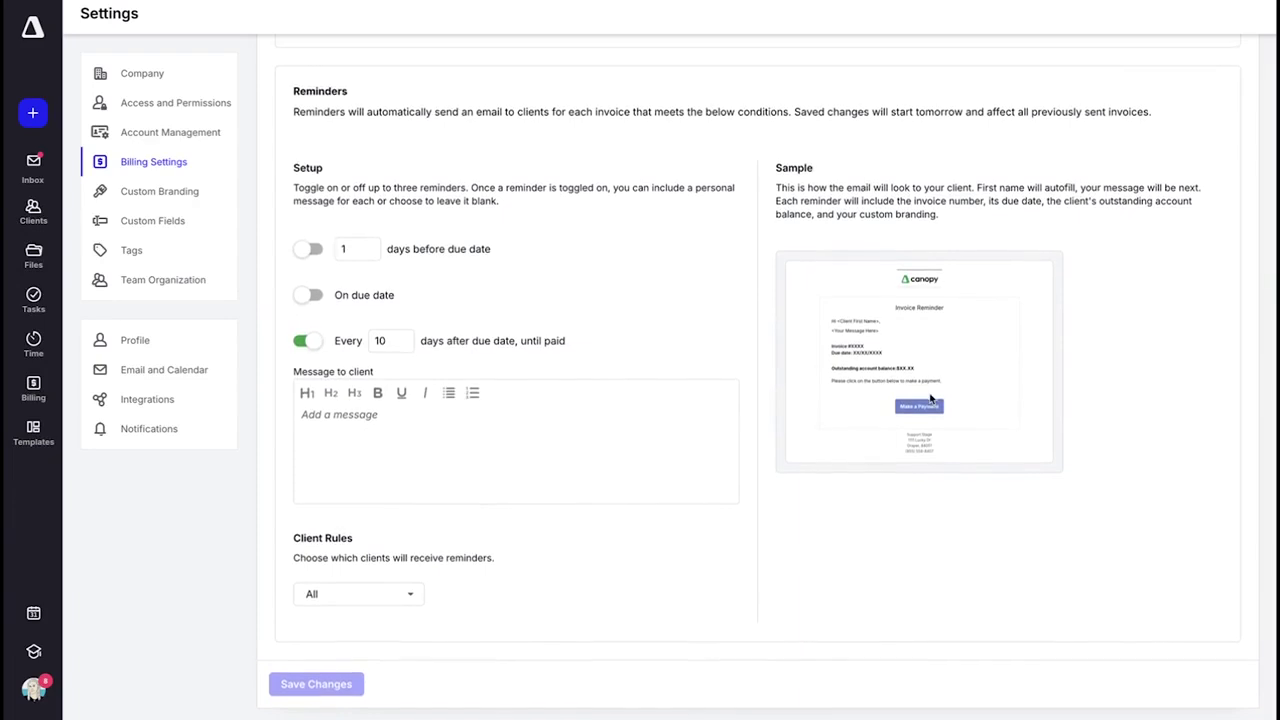
- Check the Client Rules options for invoice reminders and view the Canopy Payments settings
click(410, 596)
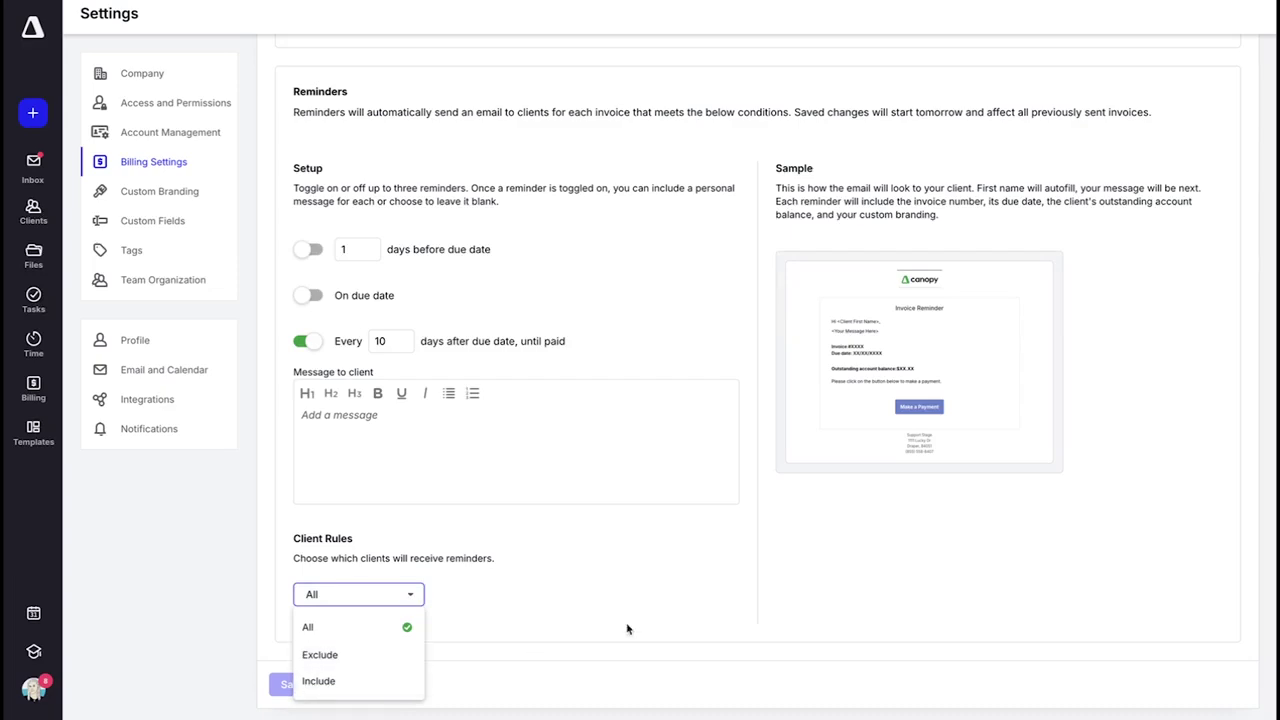
scroll(668, 582, up, 5)
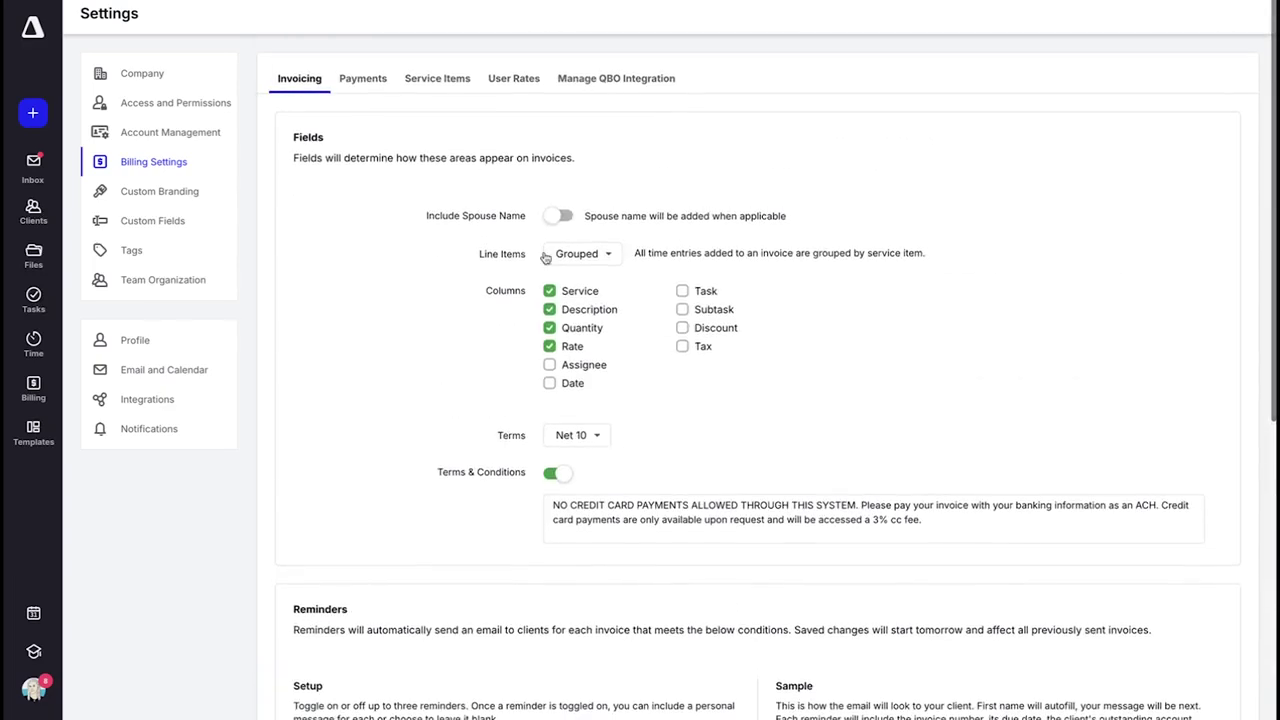
click(364, 87)
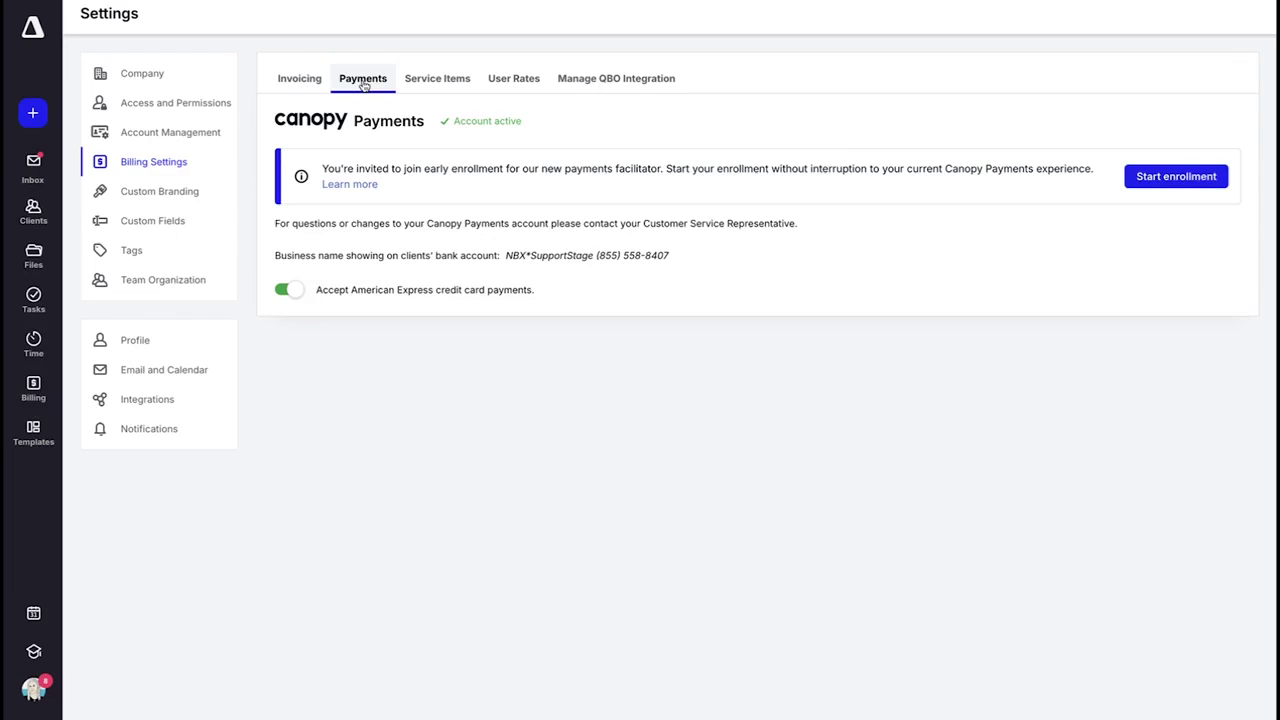
- View the QBO integration sections in the billing settings and the actions available for managing the integration
click(634, 92)
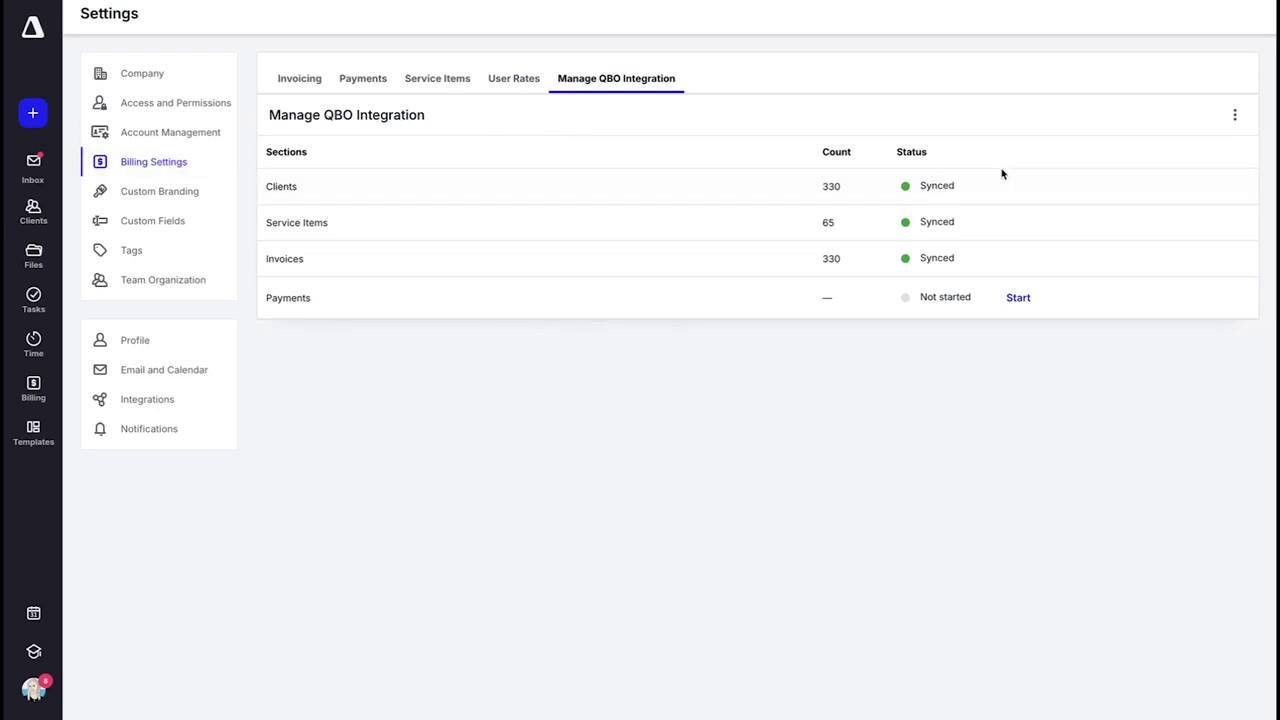
click(1238, 117)
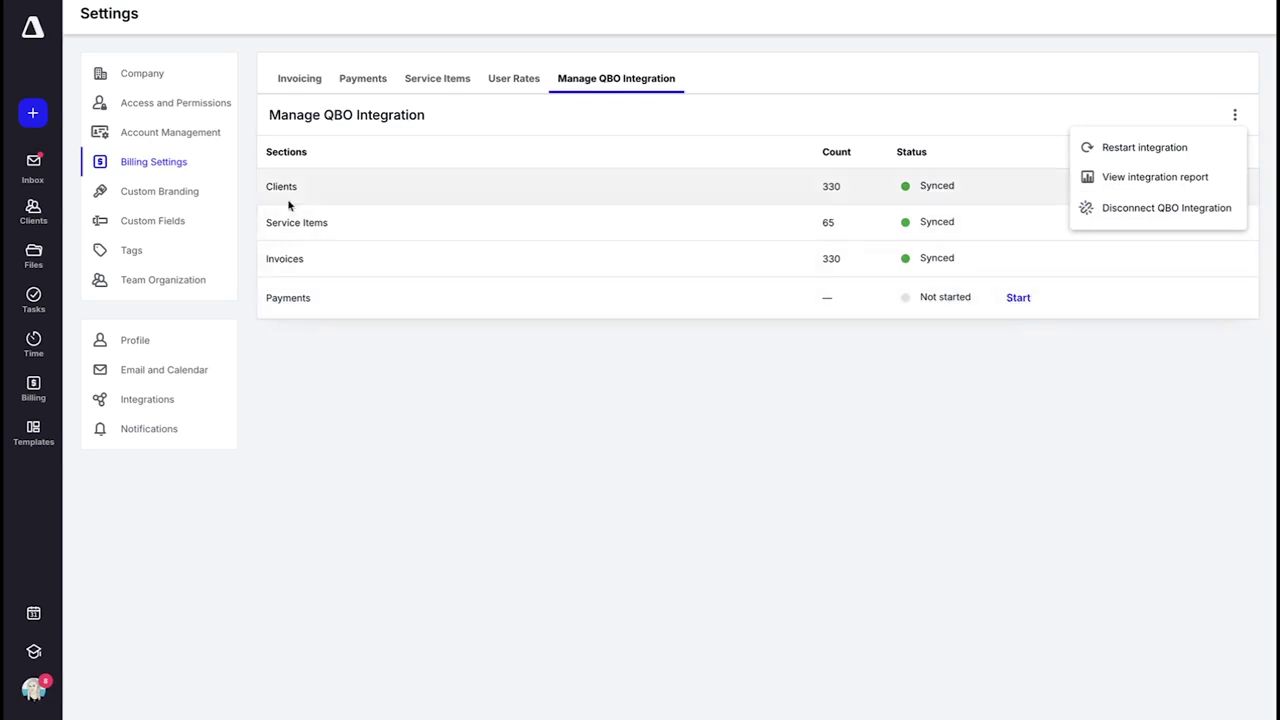
- Open the Custom Branding settings and select the custom color 56AFDD for the client portal
click(185, 195)
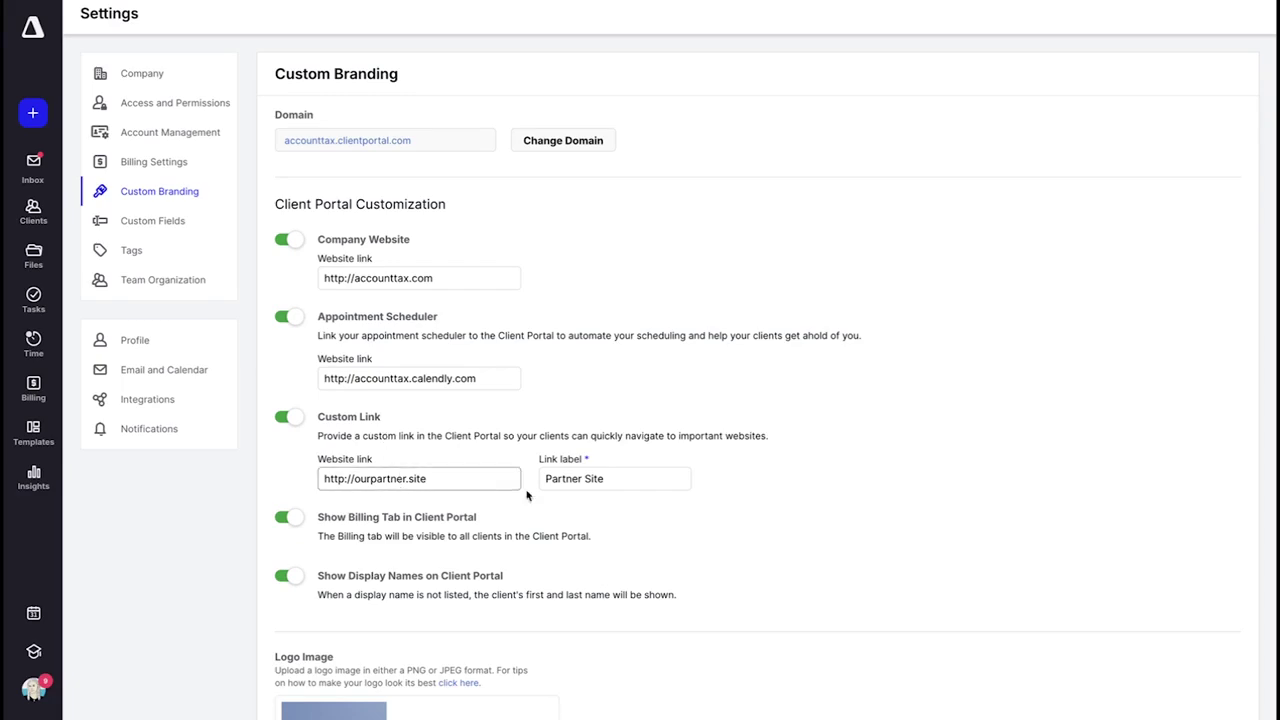
scroll(345, 530, down, 3)
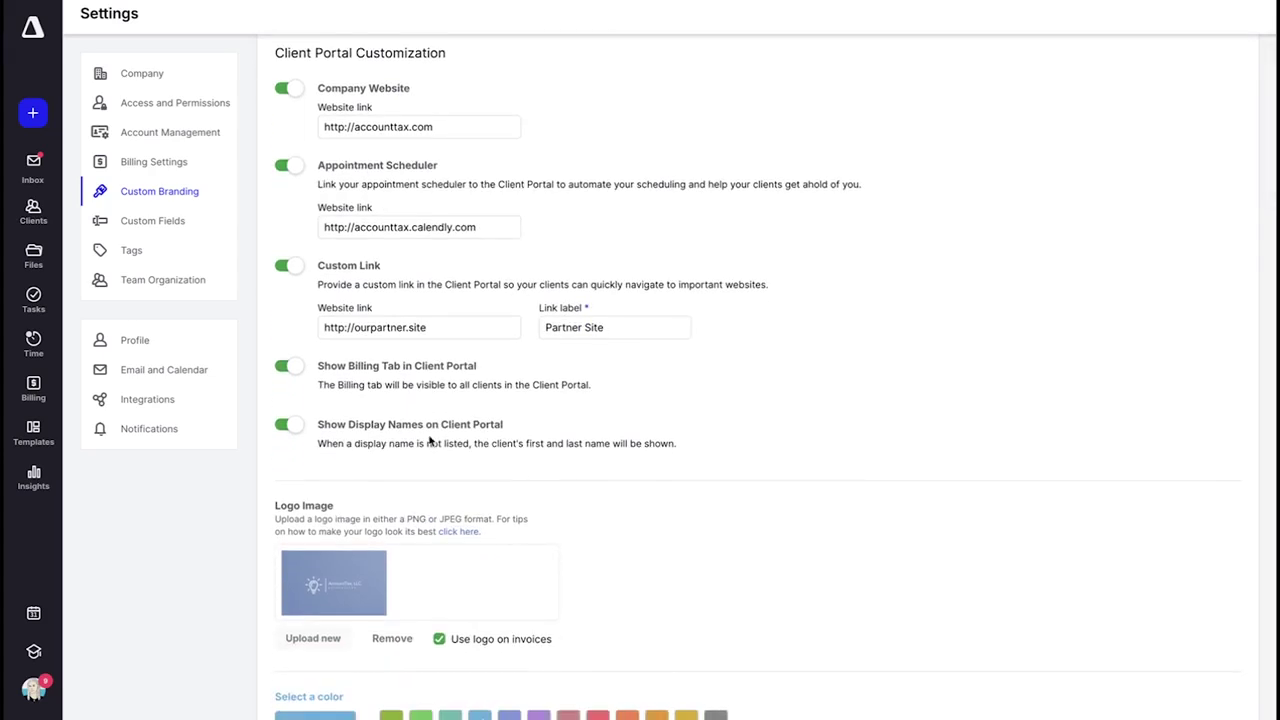
scroll(430, 440, down, 4)
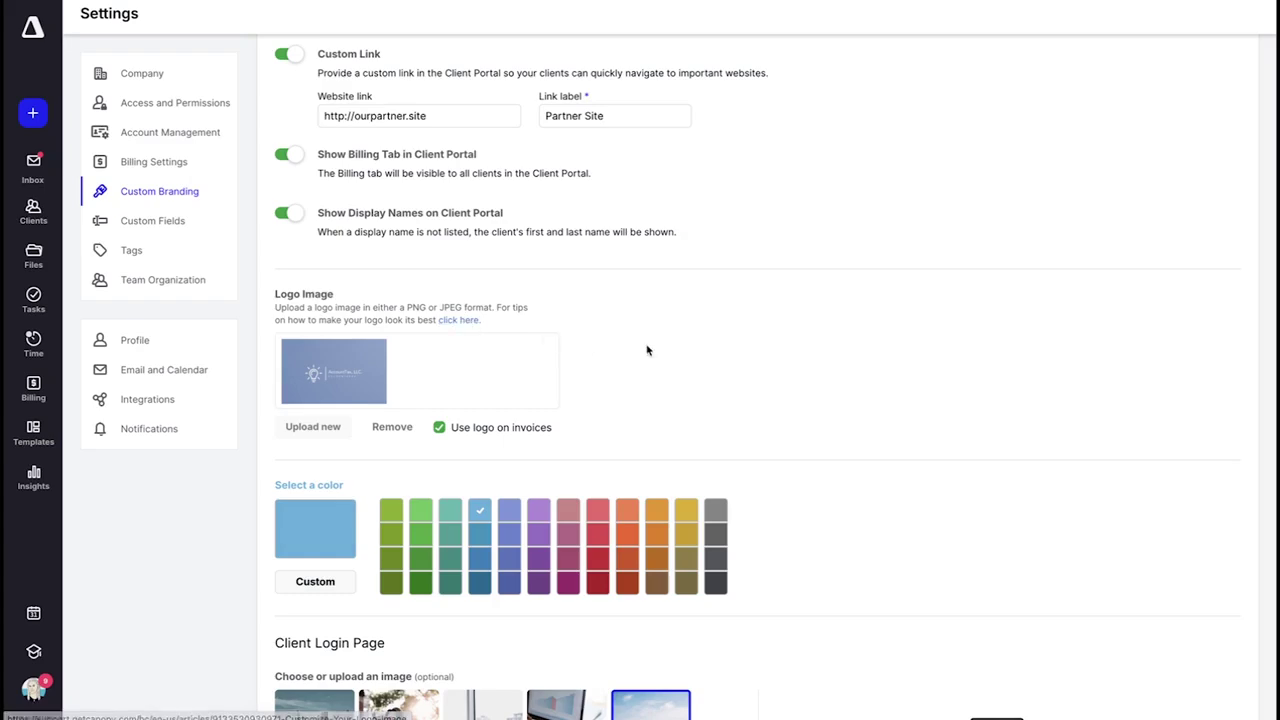
scroll(646, 349, down, 3)
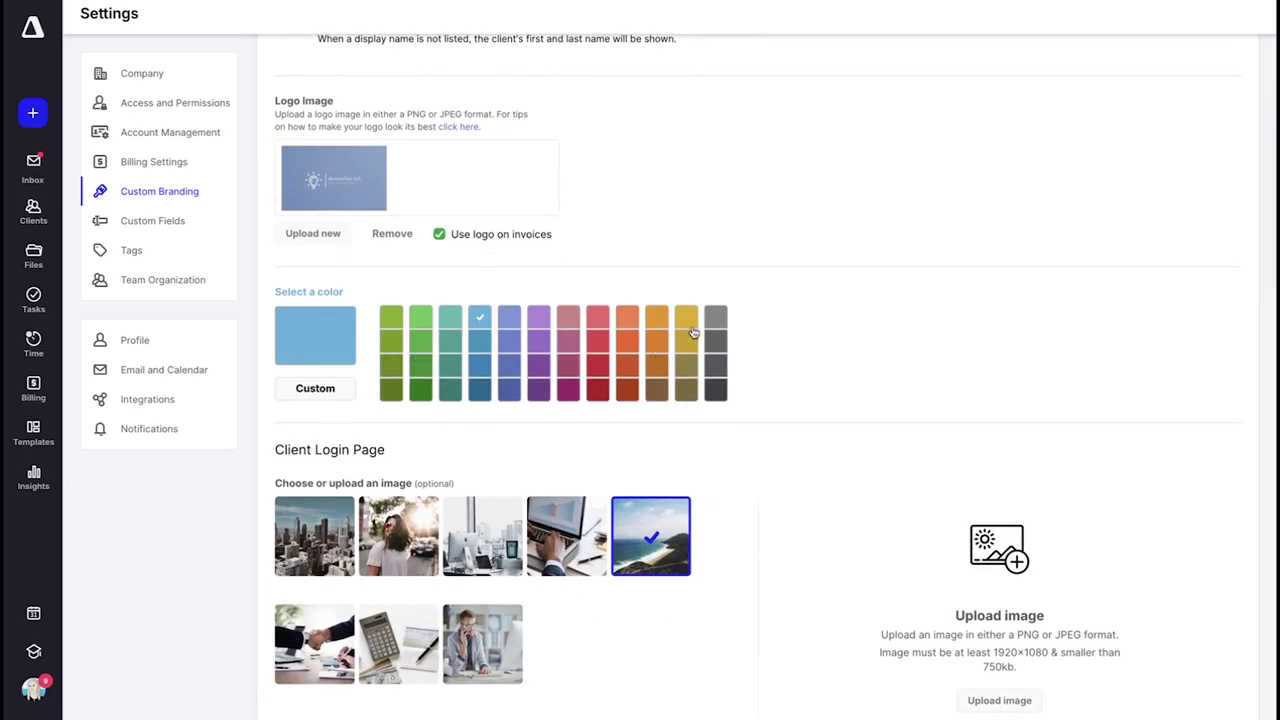
click(318, 389)
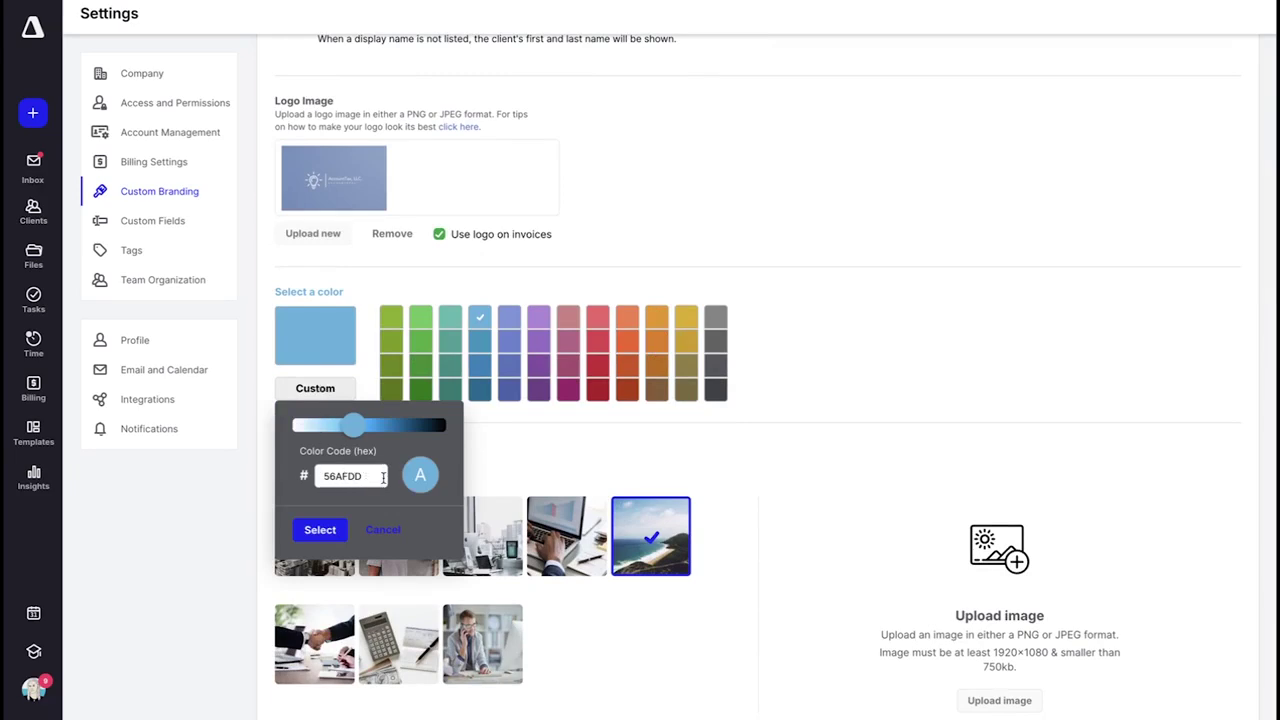
click(334, 532)
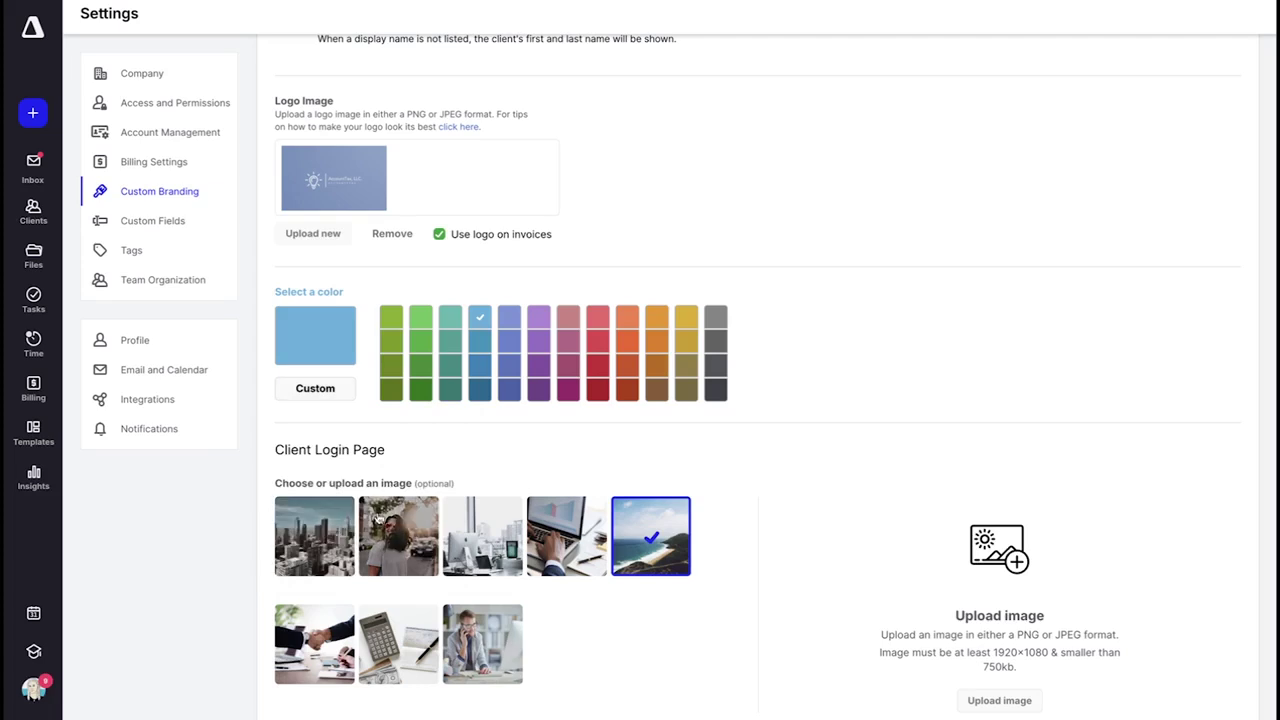
- Examine the client login page images, welcome message and templates, plus the previews of the portal login, client portal and emails
scroll(643, 328, down, 3)
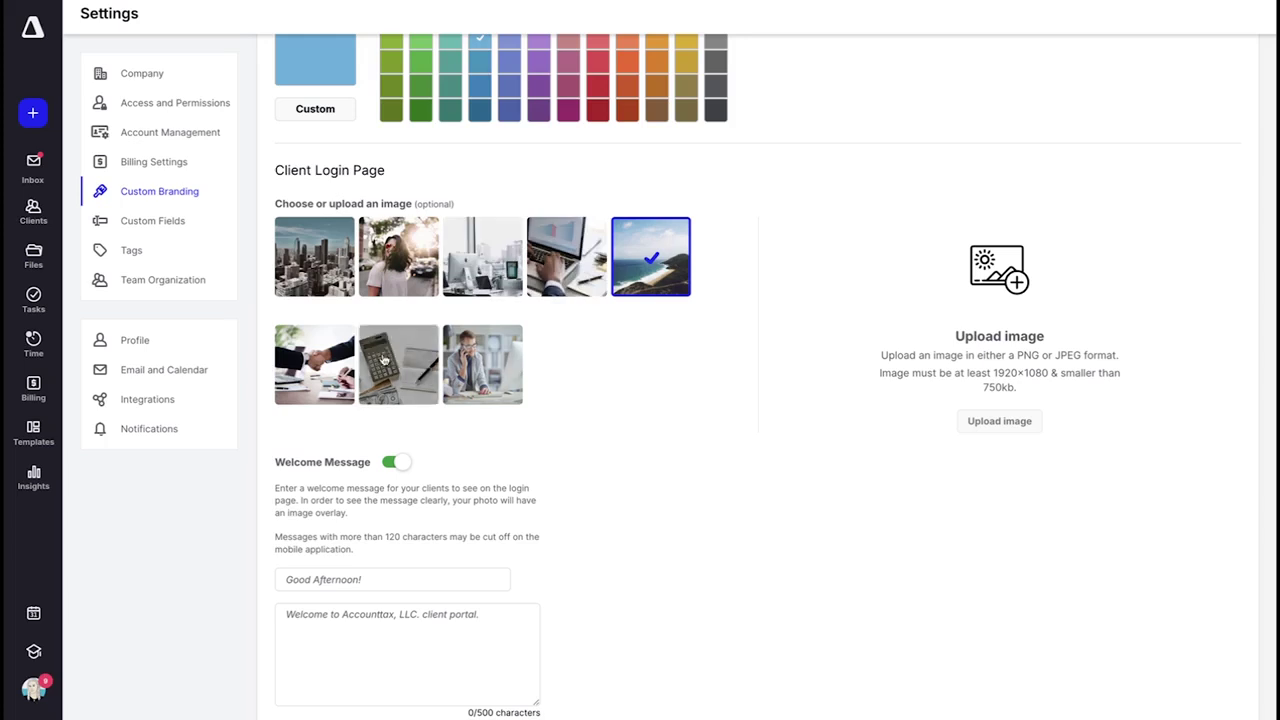
scroll(561, 377, down, 1)
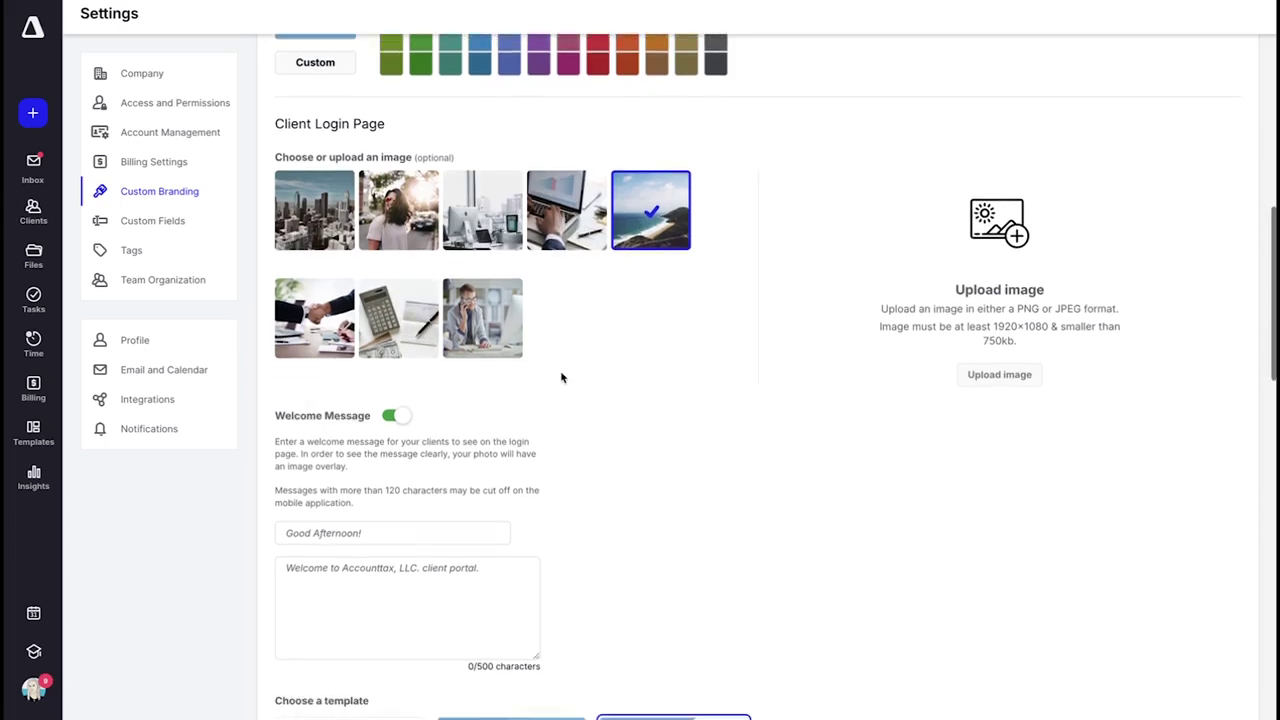
scroll(561, 377, down, 1)
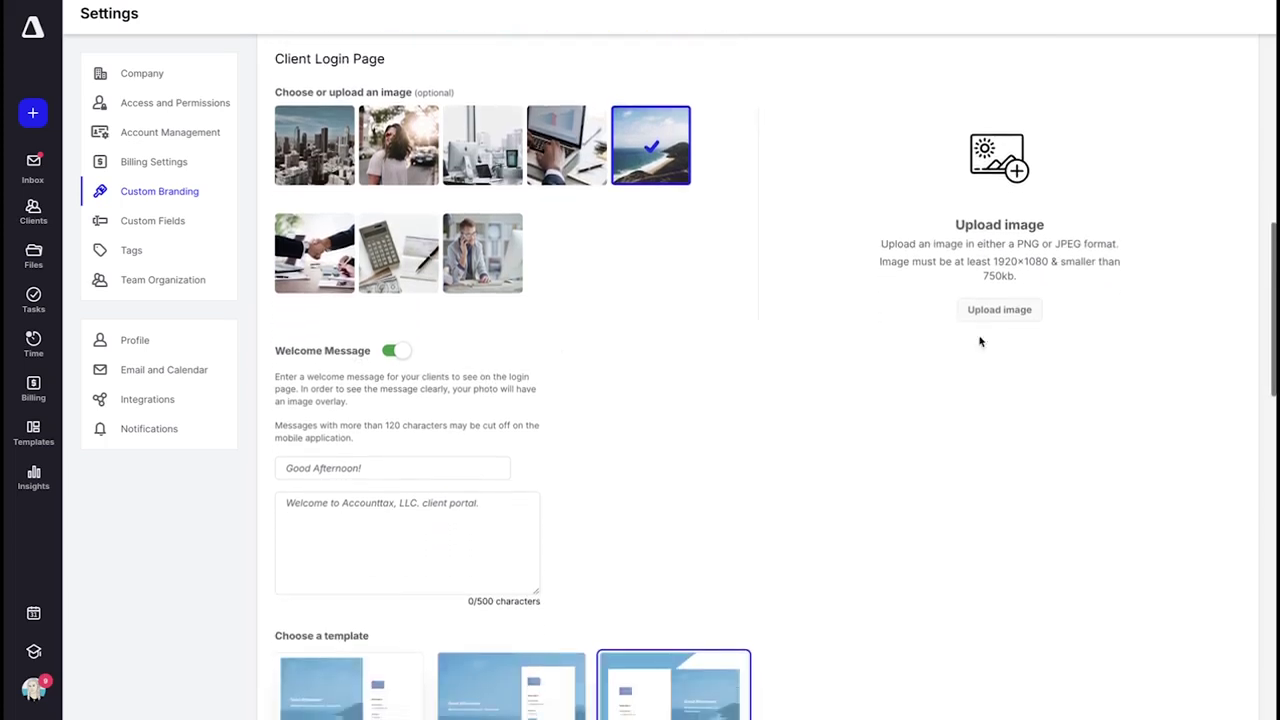
scroll(780, 360, down, 3)
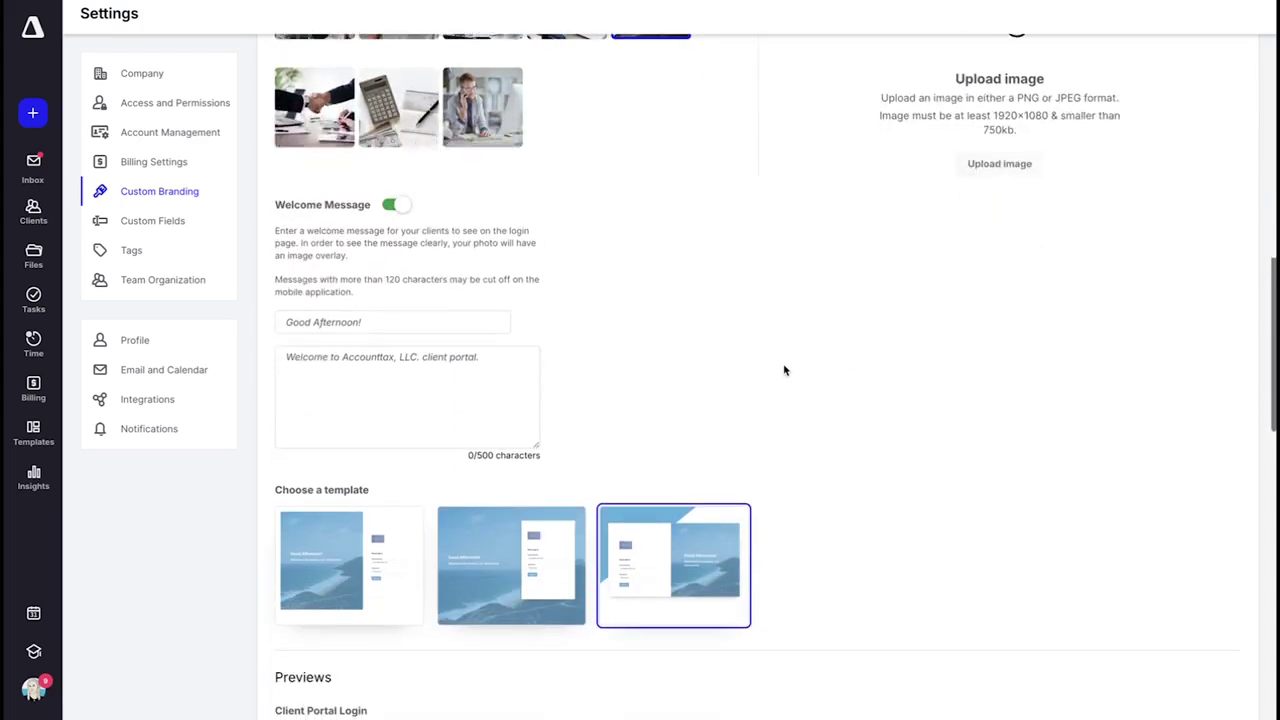
scroll(490, 347, down, 5)
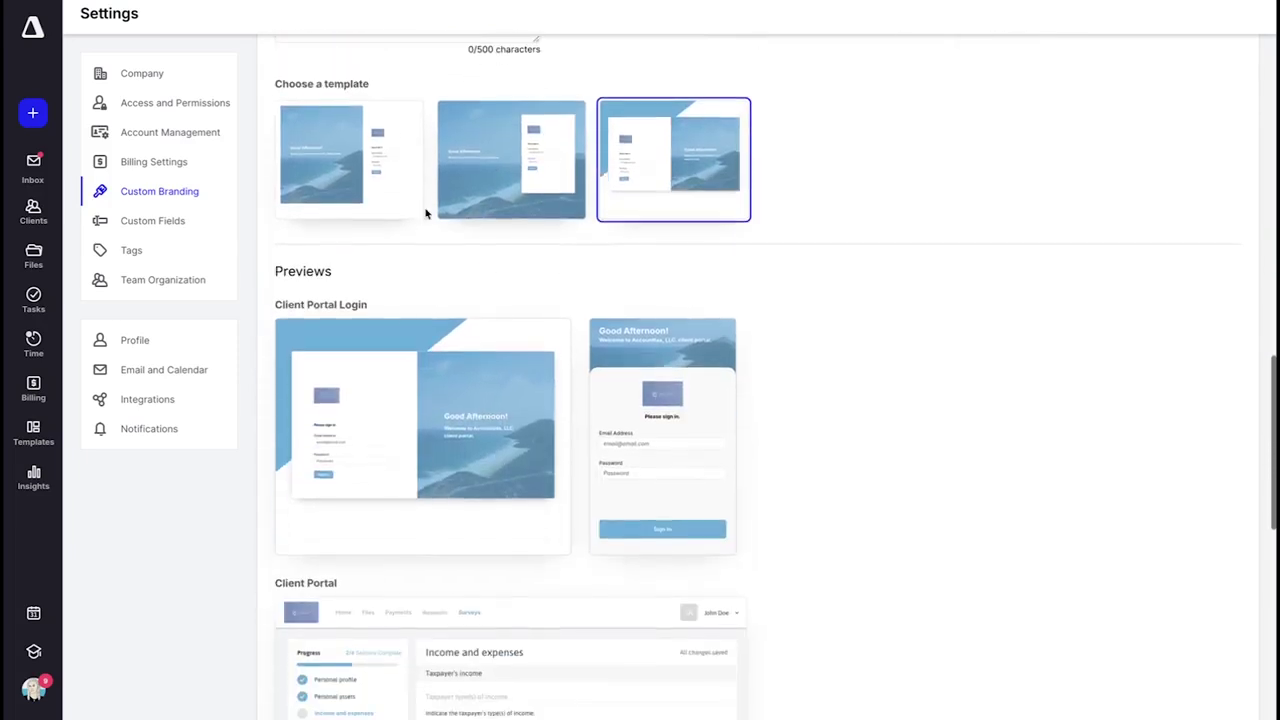
scroll(711, 437, down, 4)
scroll(713, 437, down, 3)
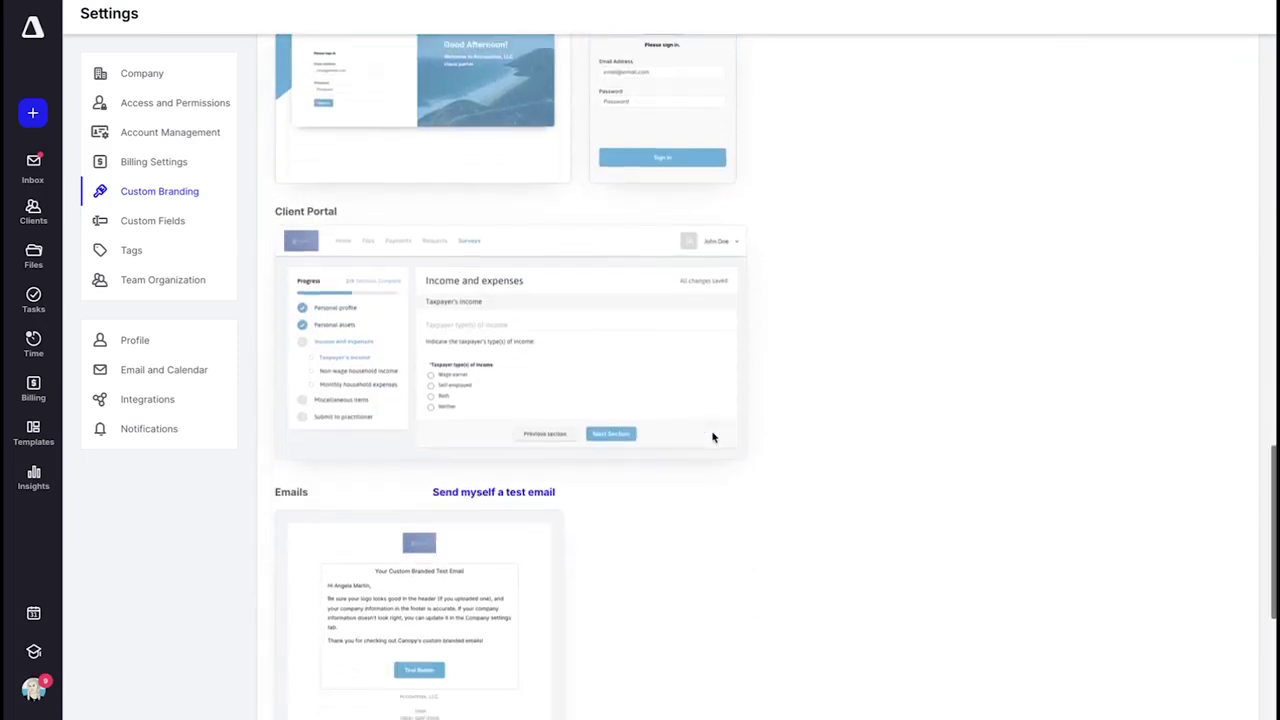
scroll(713, 437, up, 11)
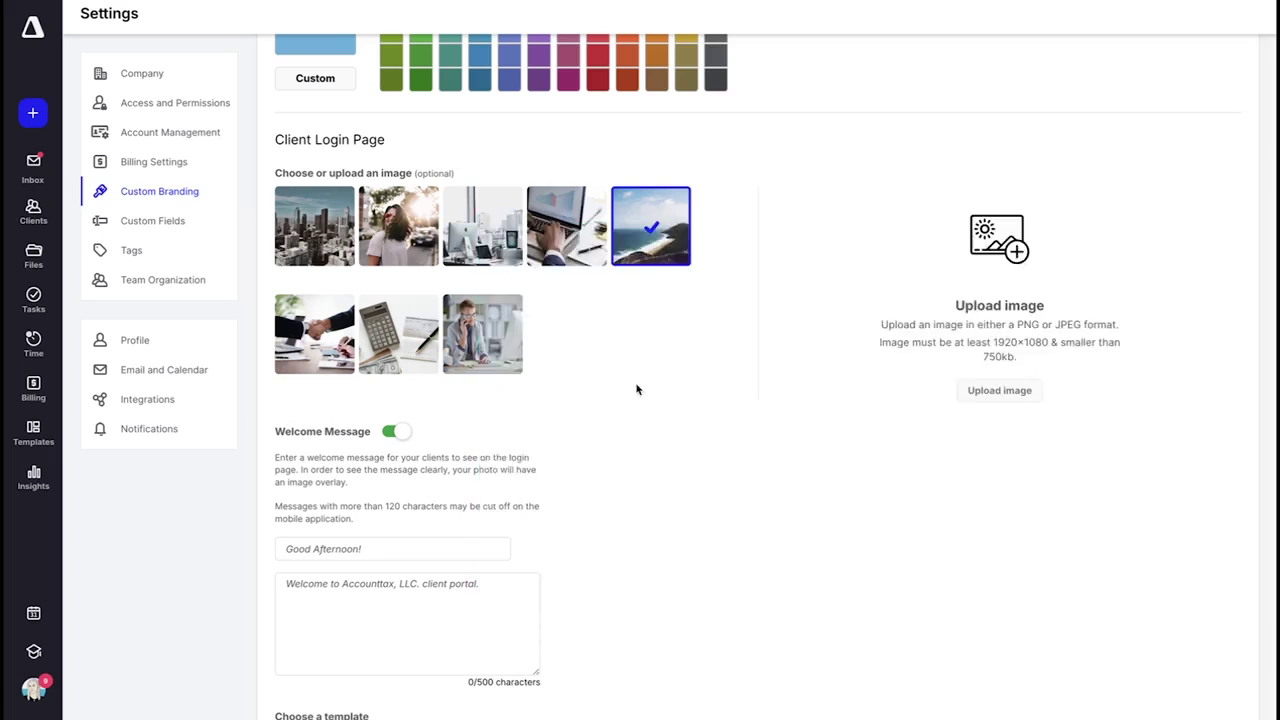
- View the custom fields for individuals and check where they appear in the Add Client form
click(189, 230)
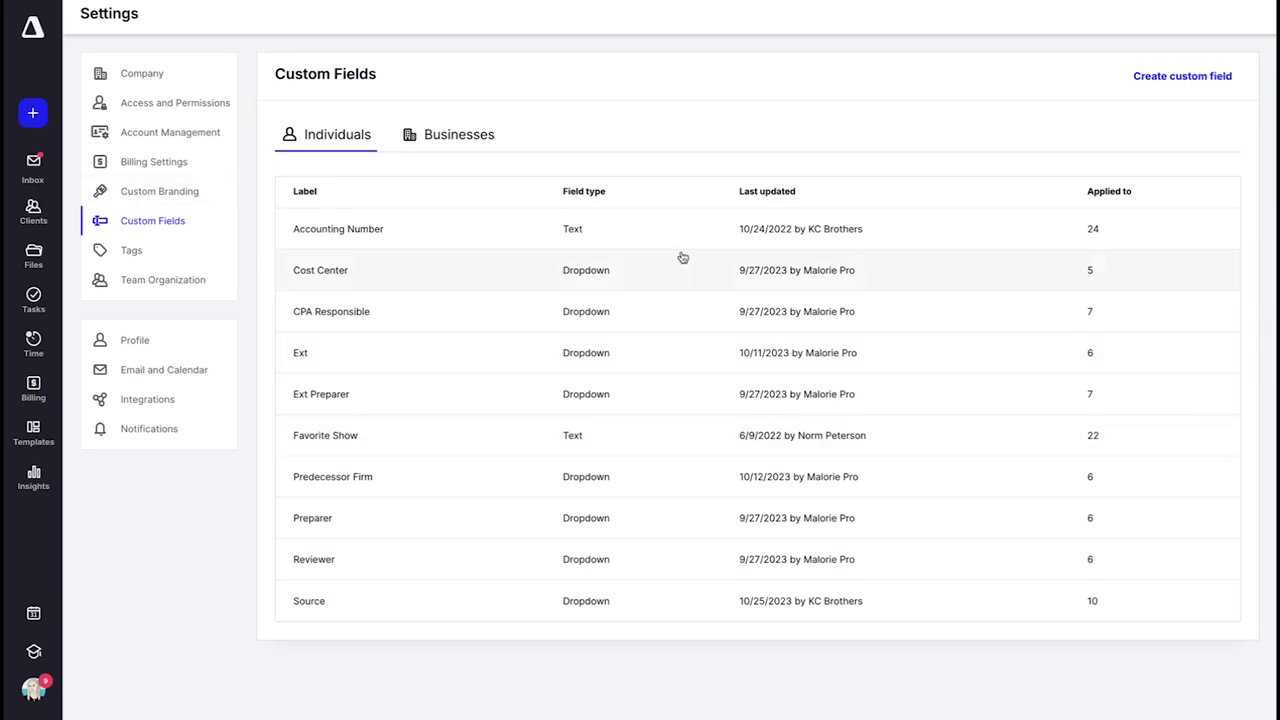
click(38, 117)
click(197, 94)
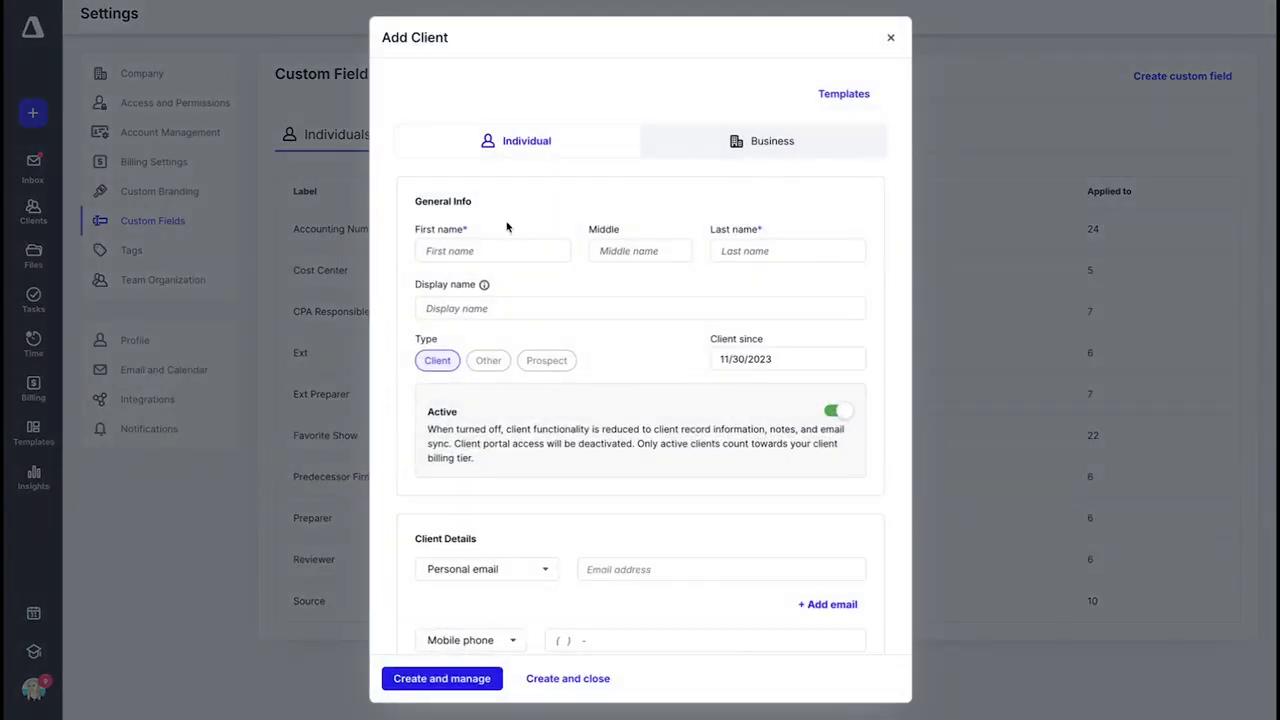
scroll(508, 228, down, 1)
scroll(508, 228, down, 8)
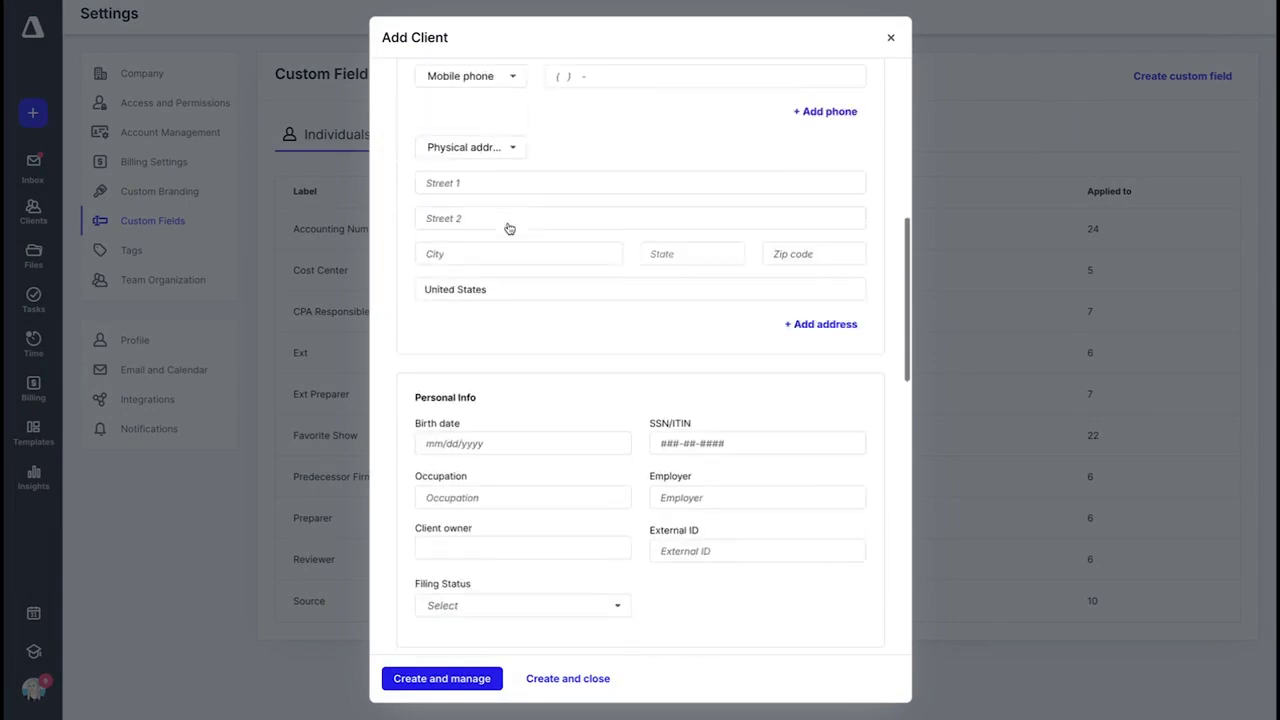
scroll(508, 228, down, 4)
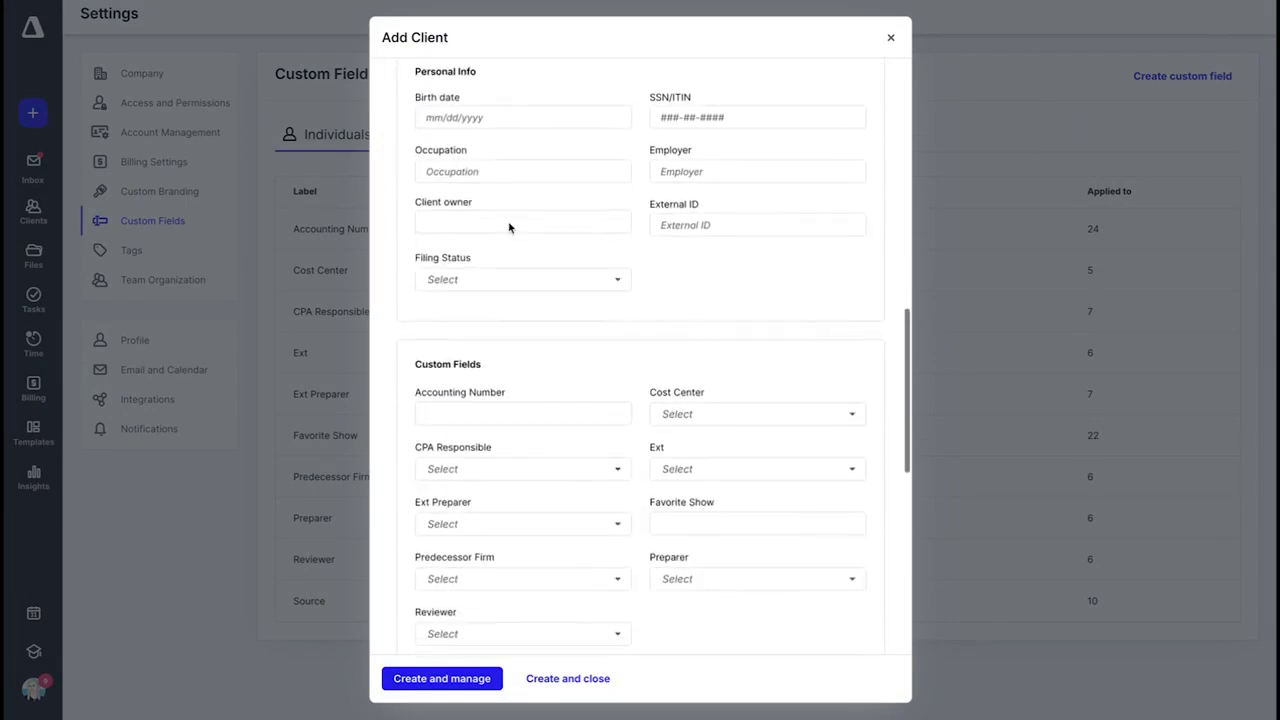
scroll(489, 263, up, 1)
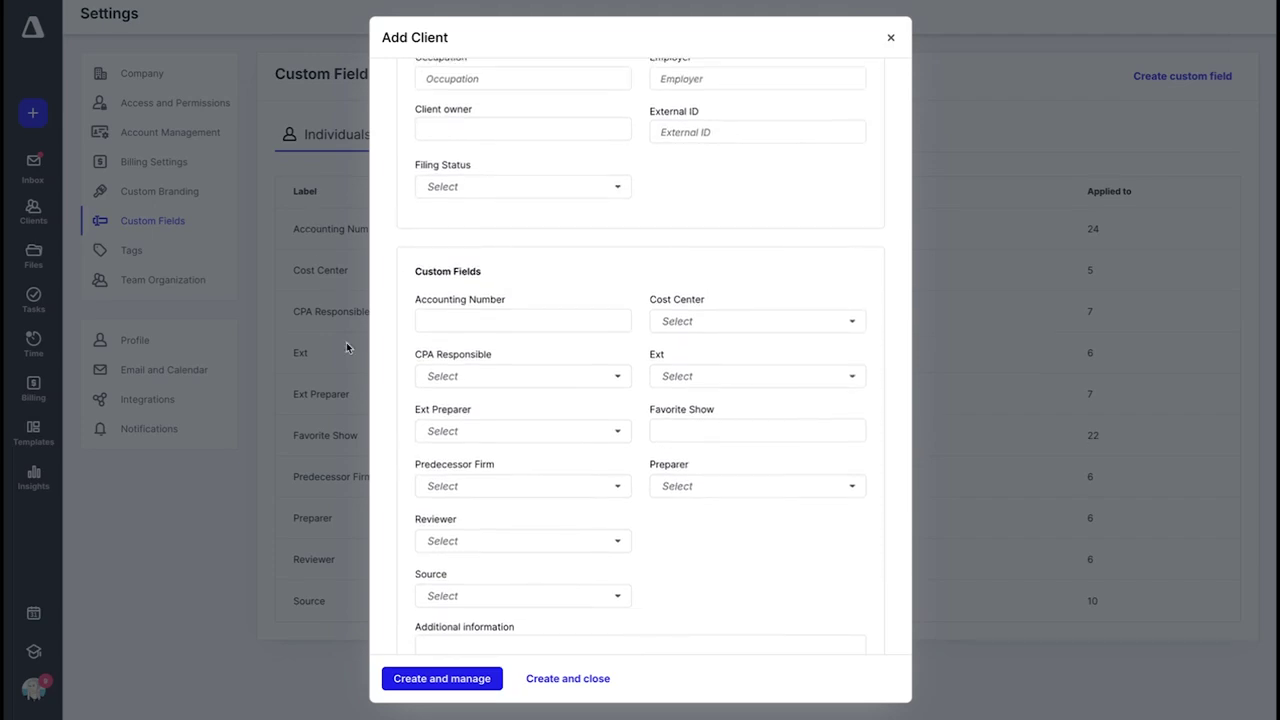
scroll(548, 343, down, 2)
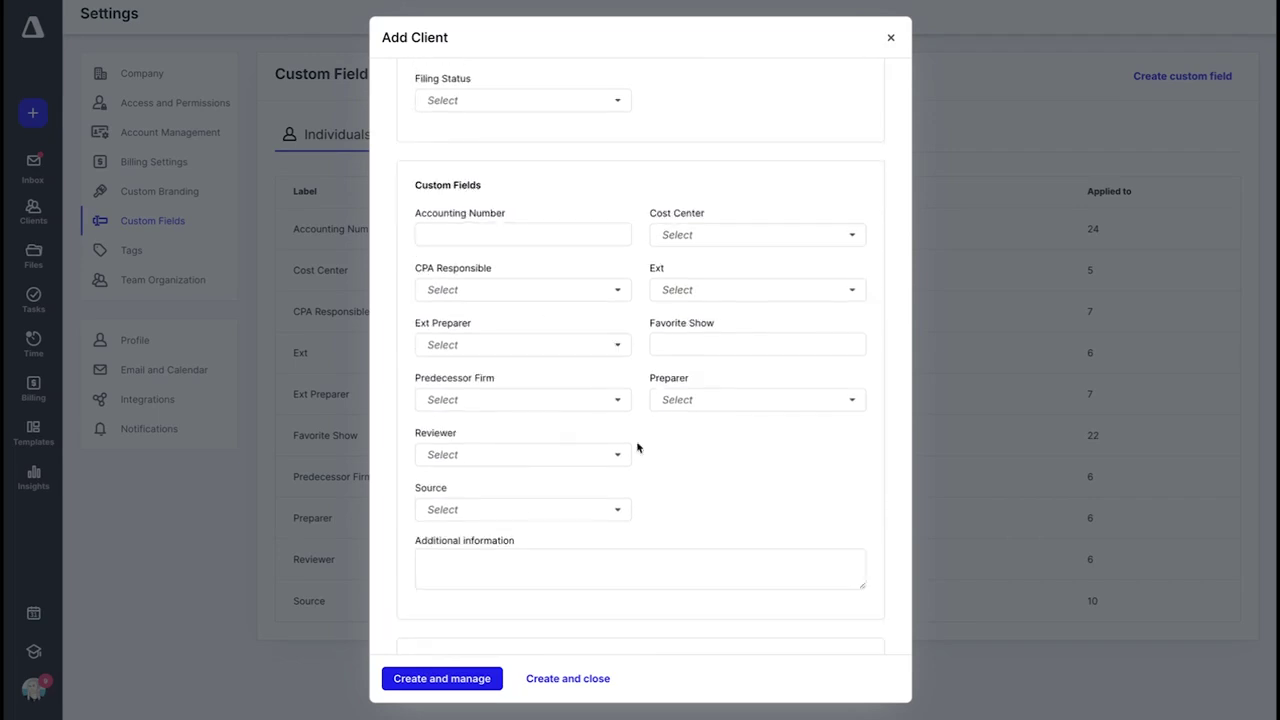
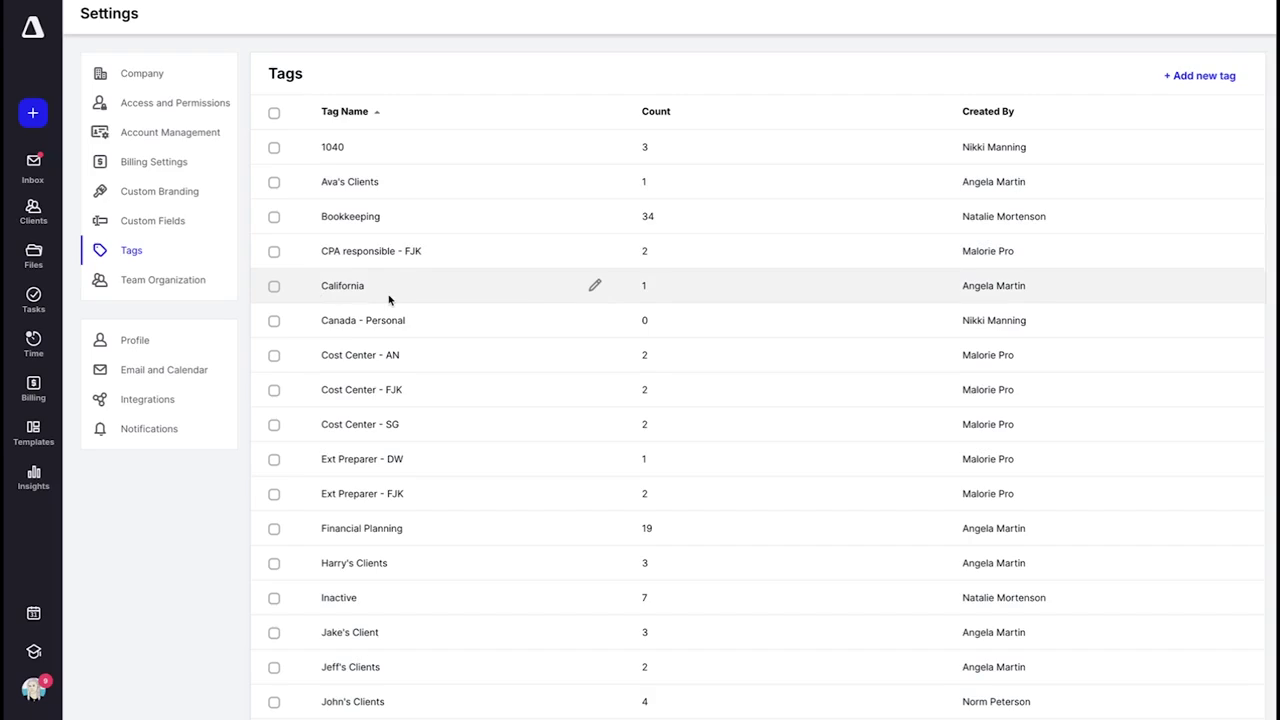
- Open the client list and filter the active clients by Tags with the condition "Is any of" and the value California
click(33, 213)
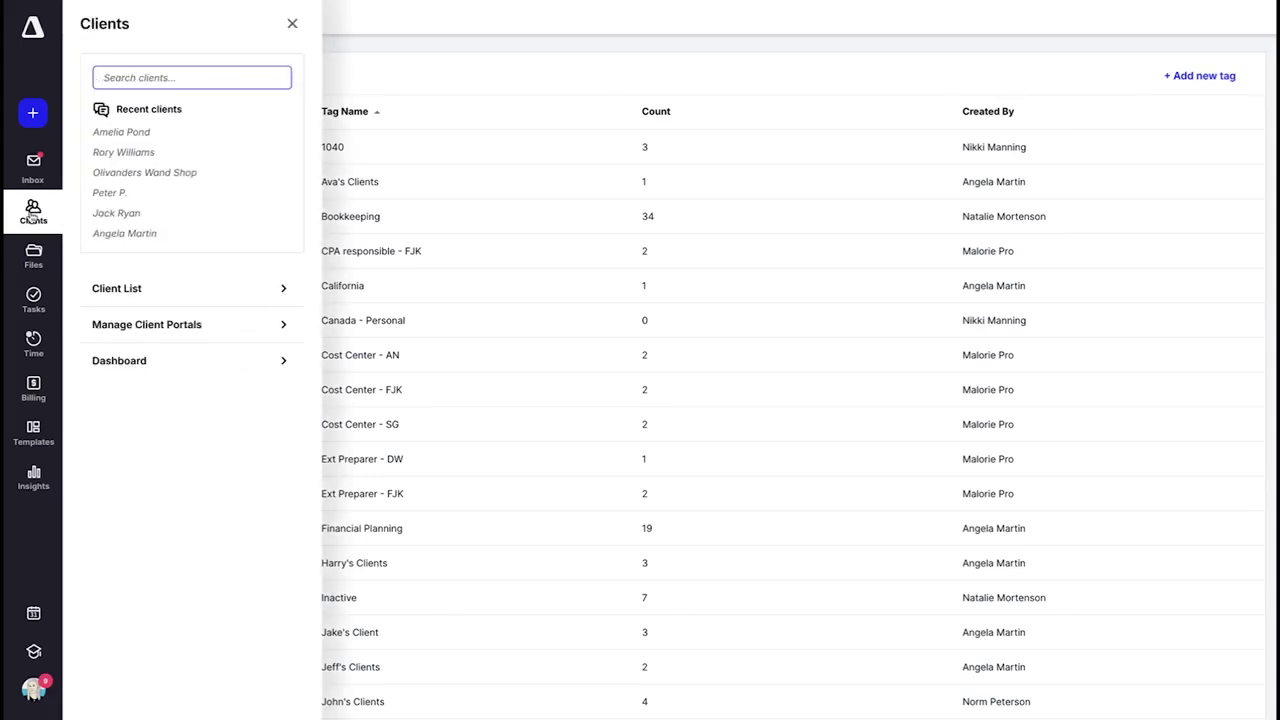
click(205, 293)
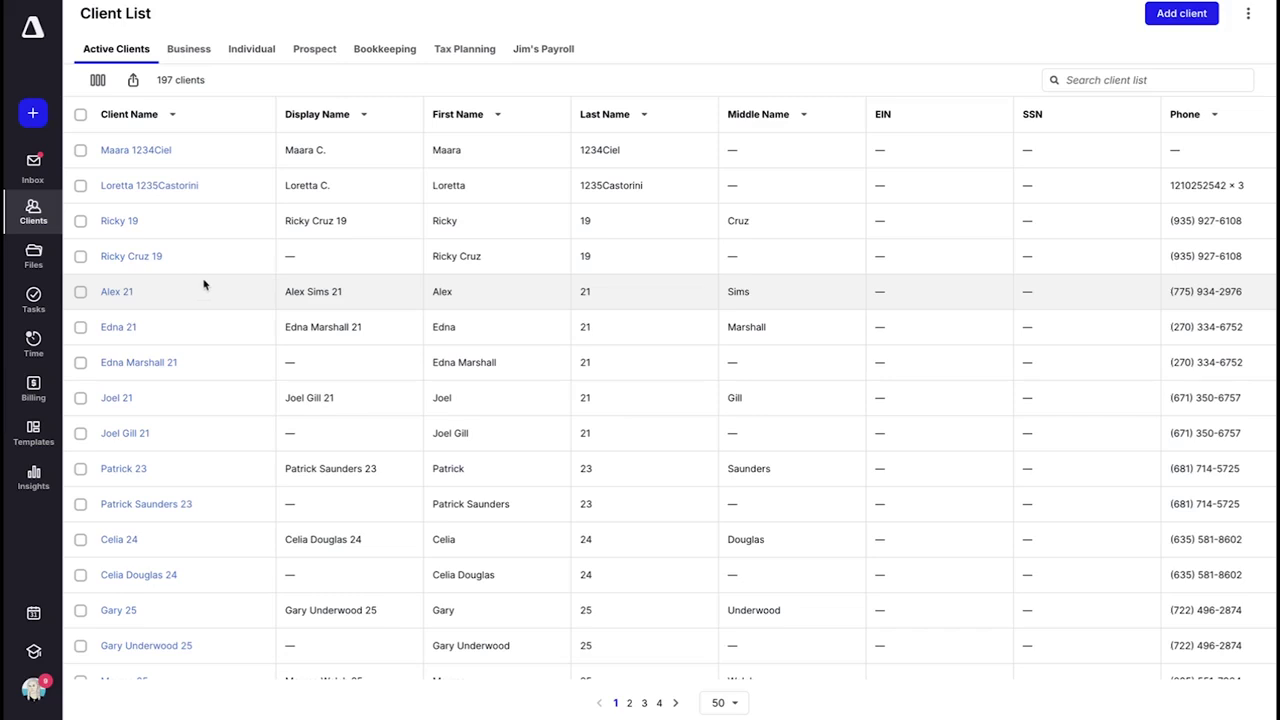
scroll(620, 180, right, 6)
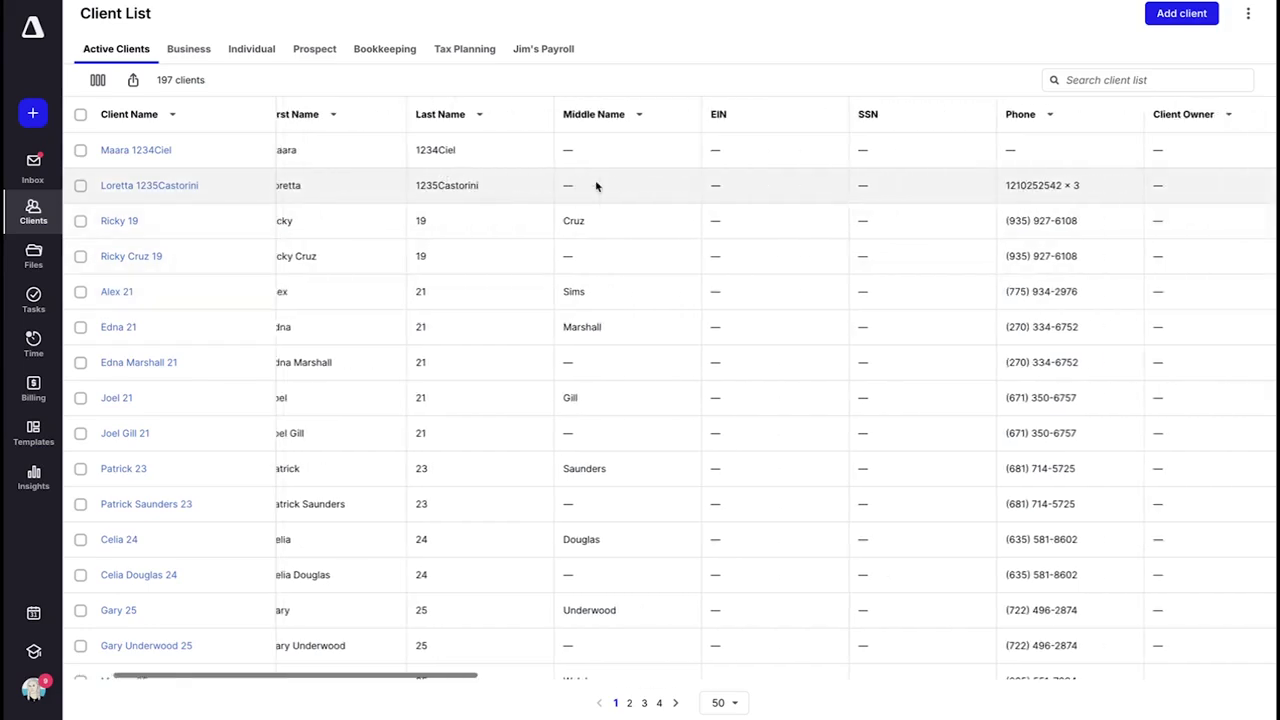
scroll(596, 186, right, 8)
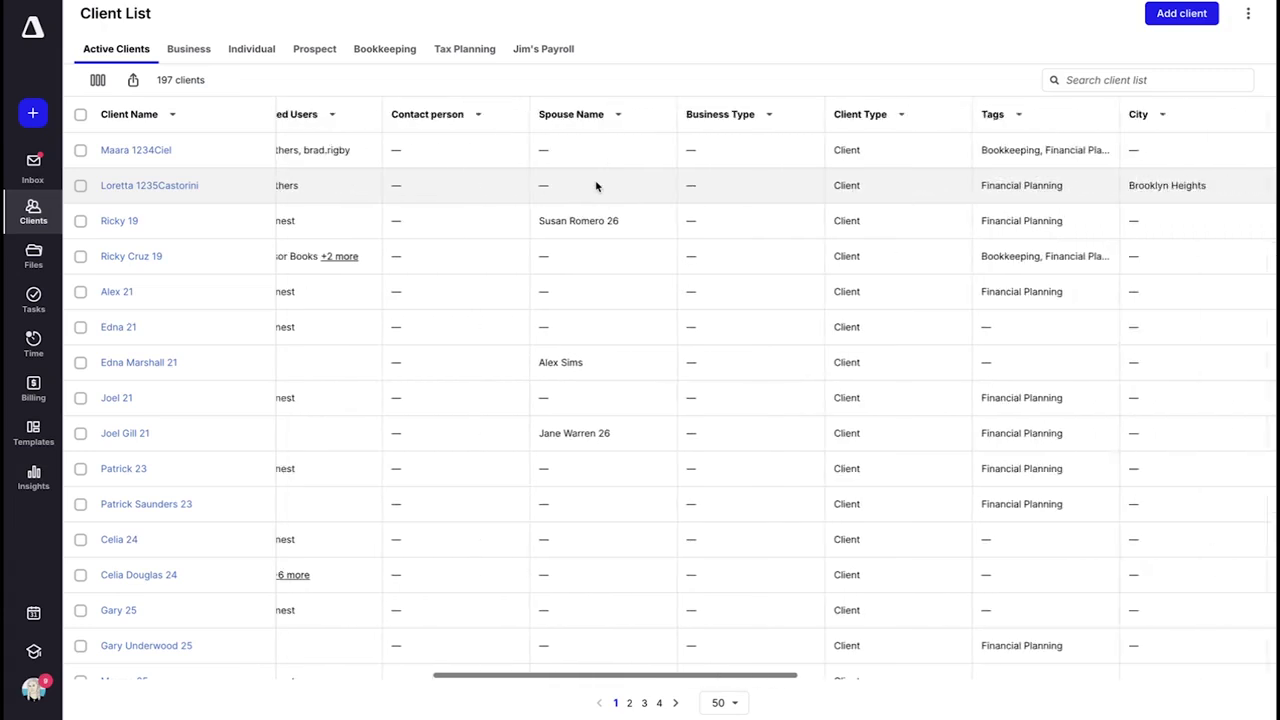
scroll(596, 186, right, 4)
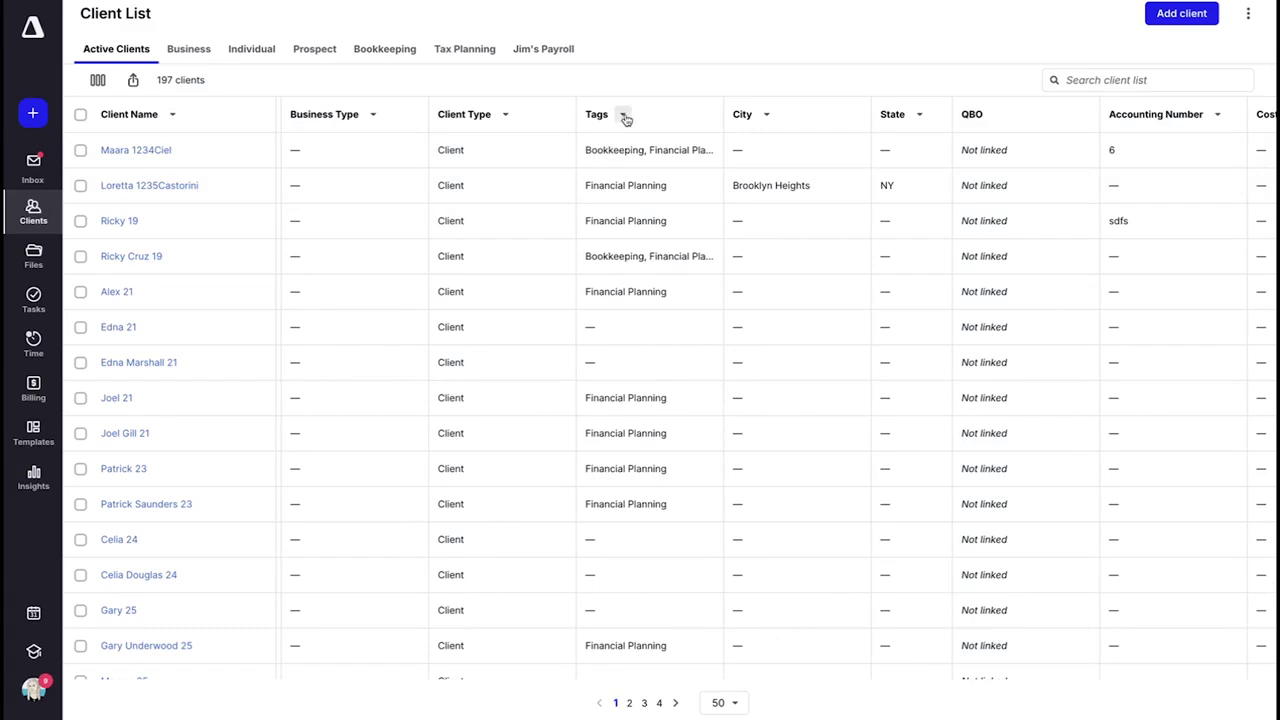
click(624, 116)
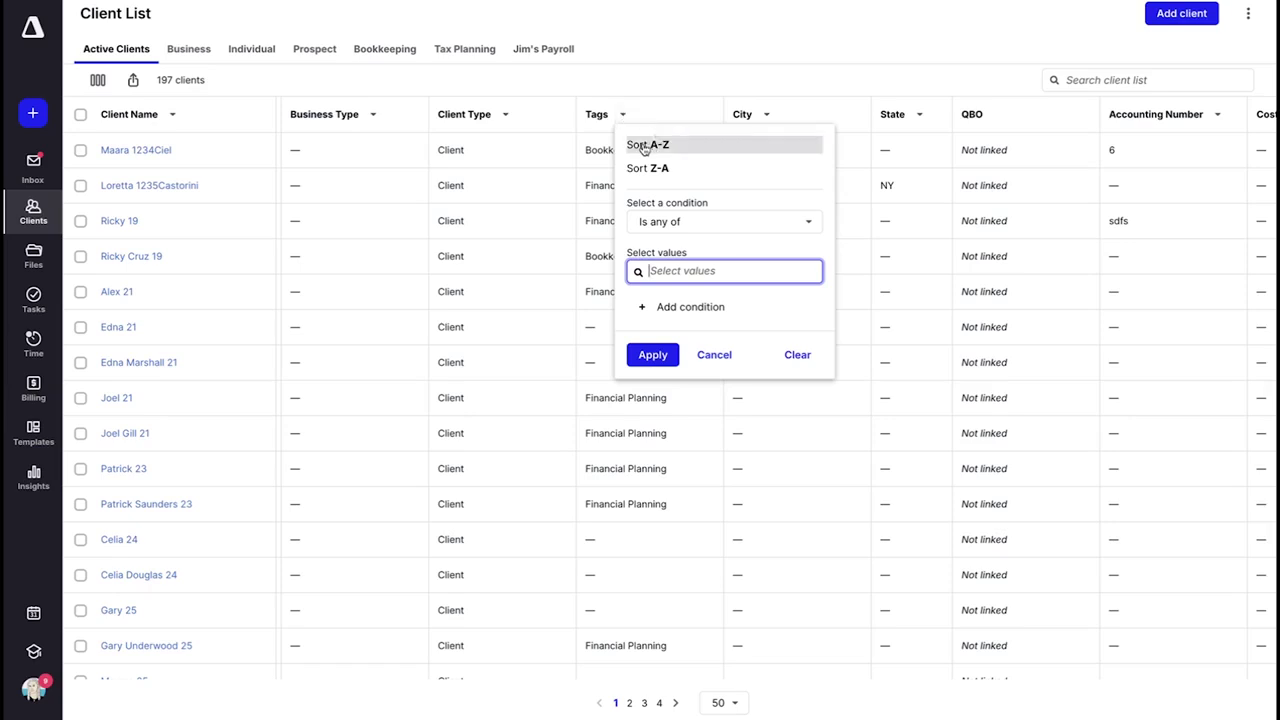
click(673, 279)
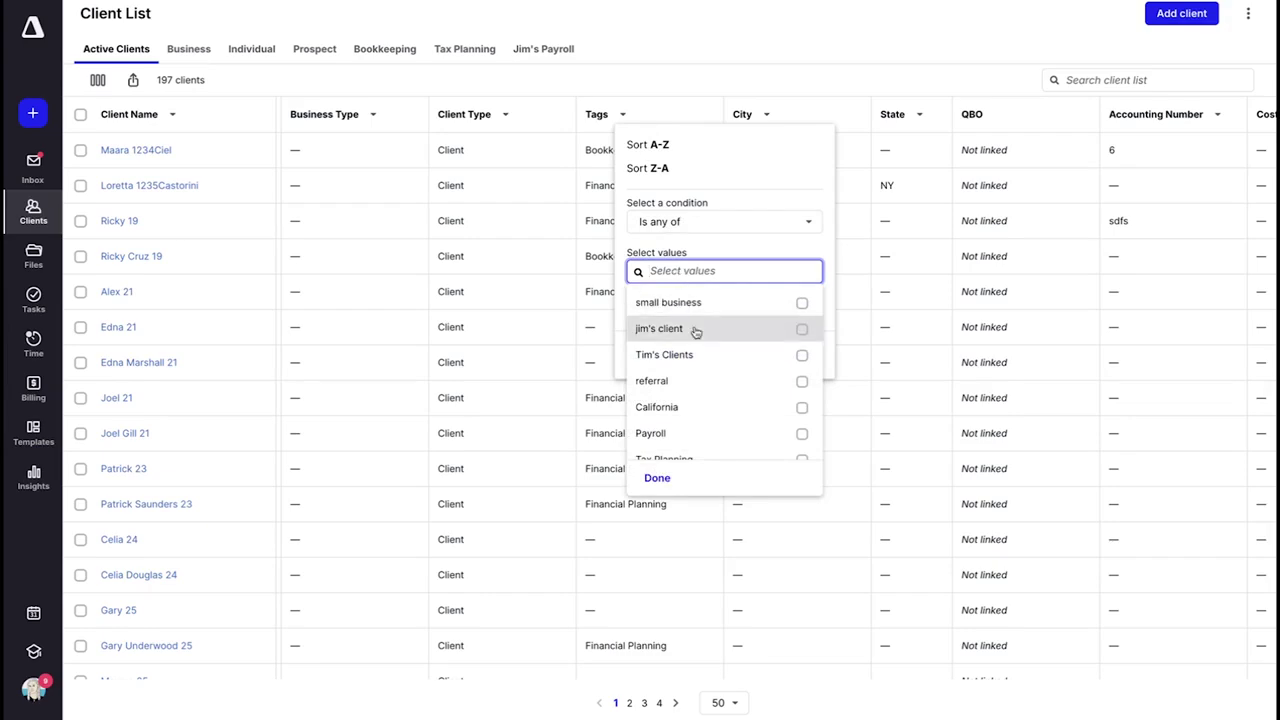
click(805, 412)
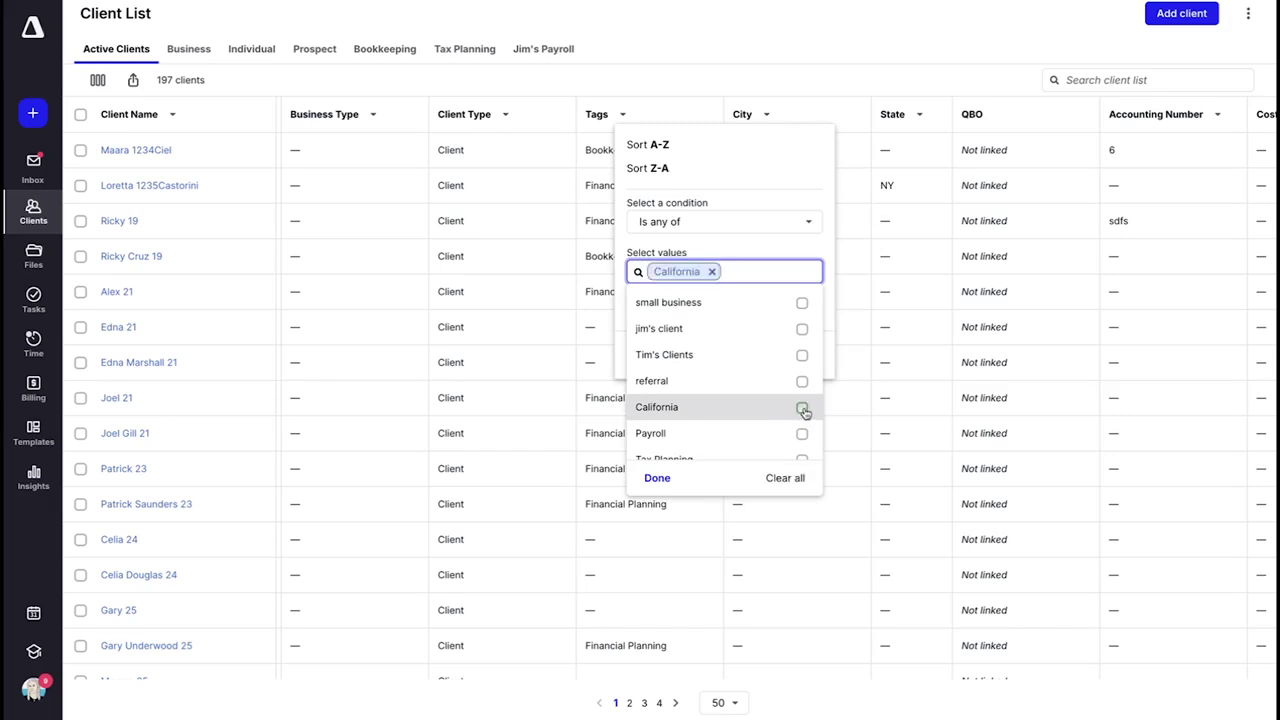
click(657, 480)
click(652, 355)
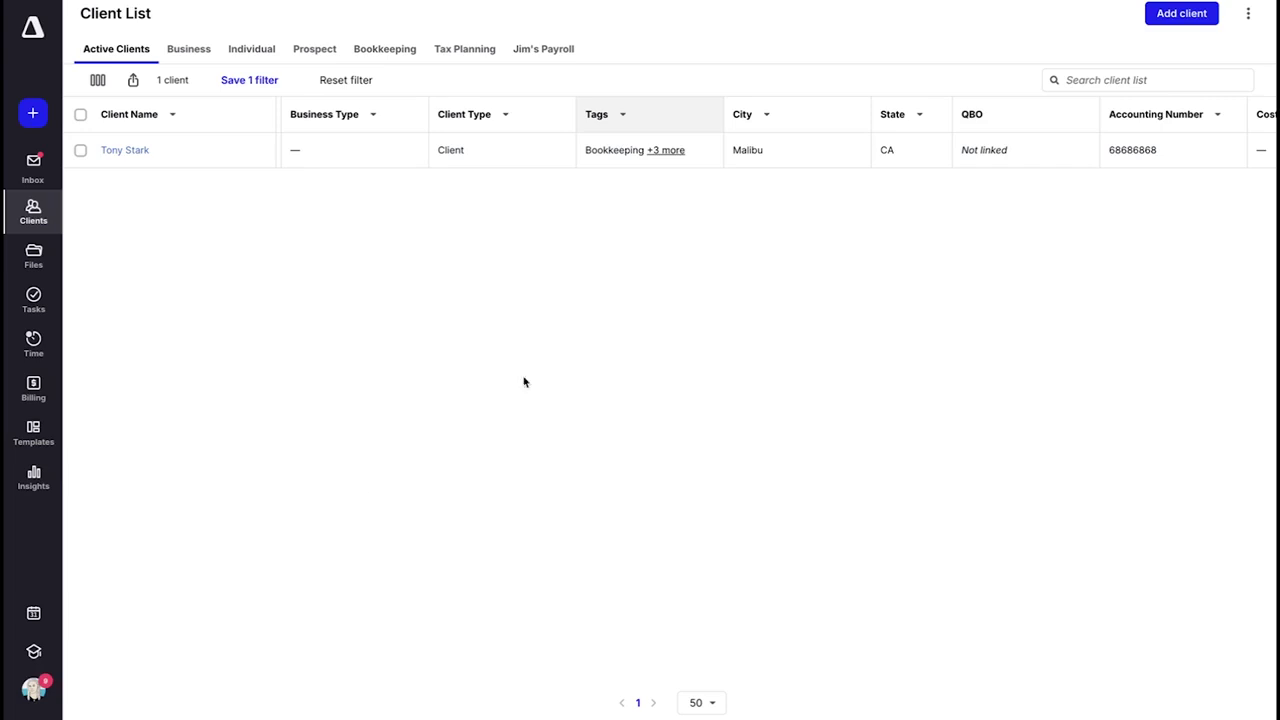
- Return to the settings and view the users and teams in Team Organization
click(35, 690)
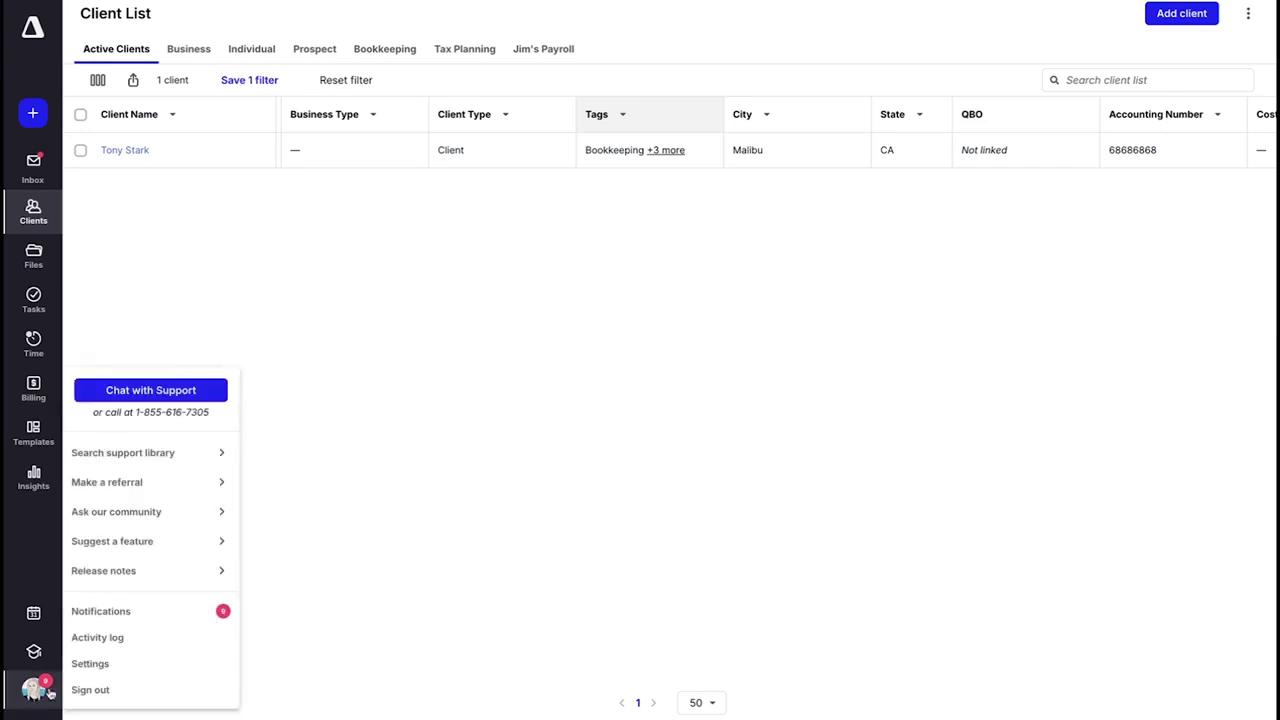
click(104, 668)
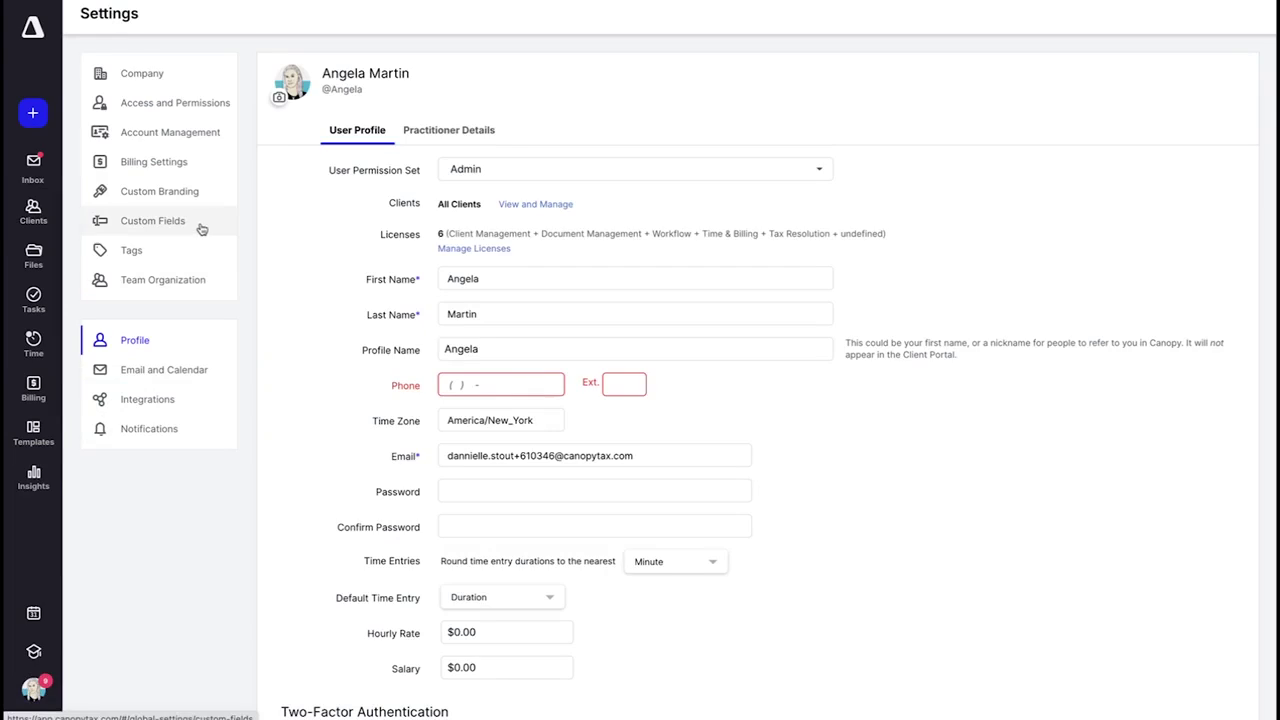
click(165, 280)
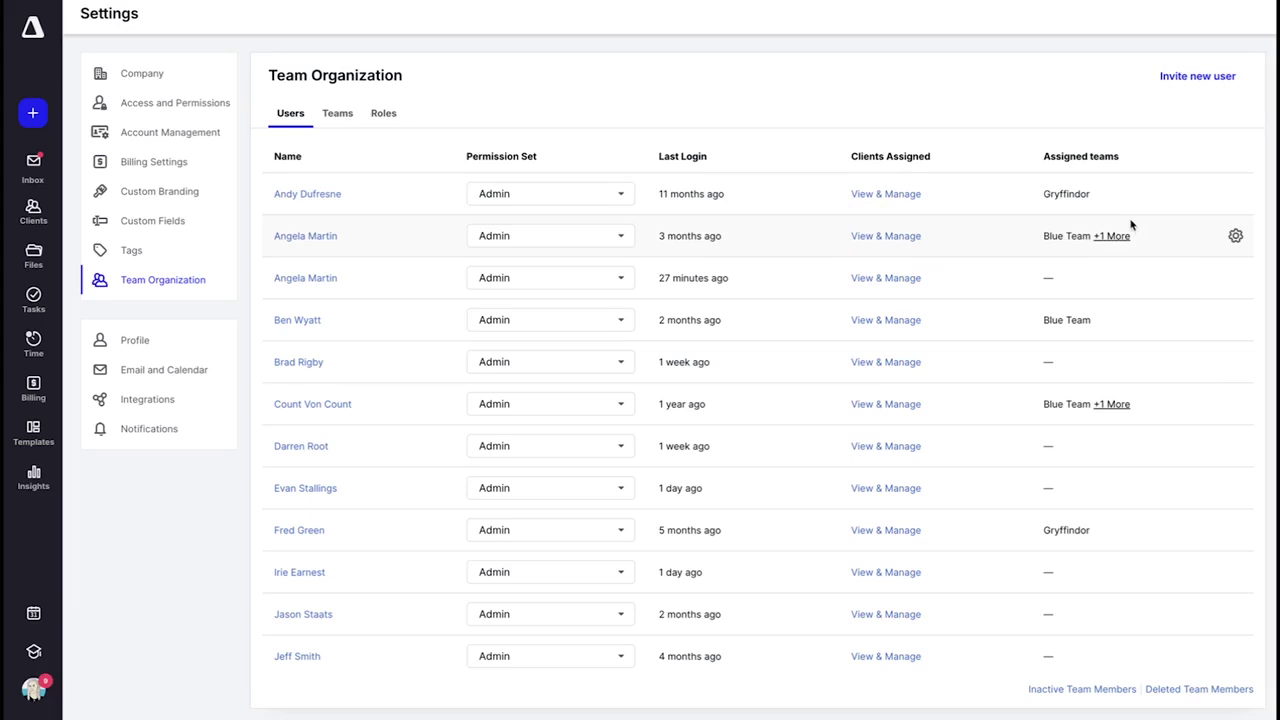
click(340, 120)
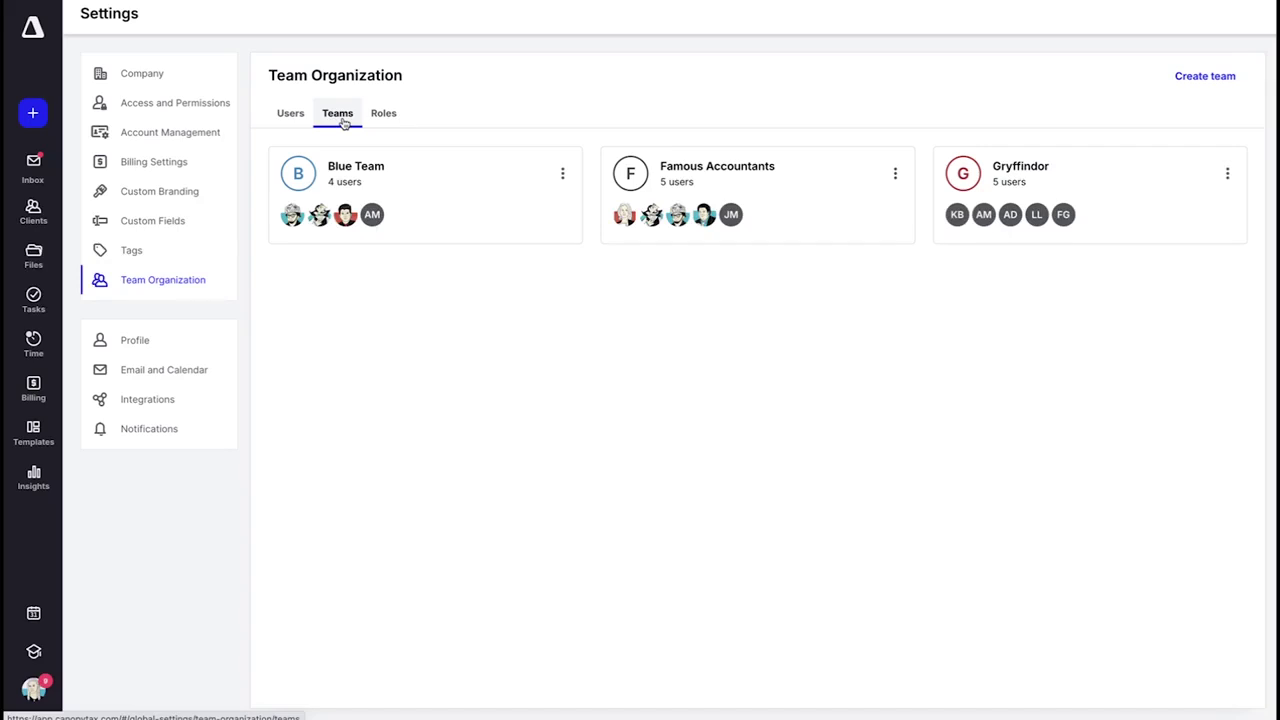
- View the profile and the Email and Calendar settings, including the sync options for adding a Gmail or Google Apps account
click(156, 349)
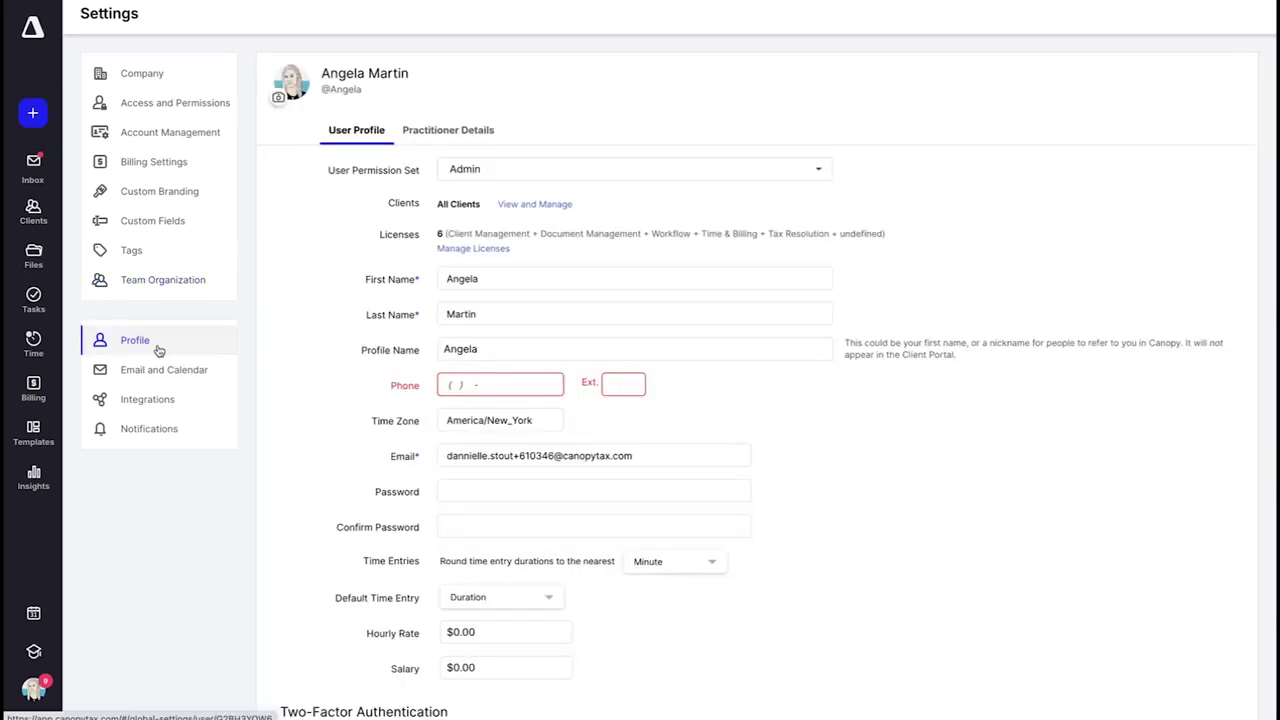
click(211, 374)
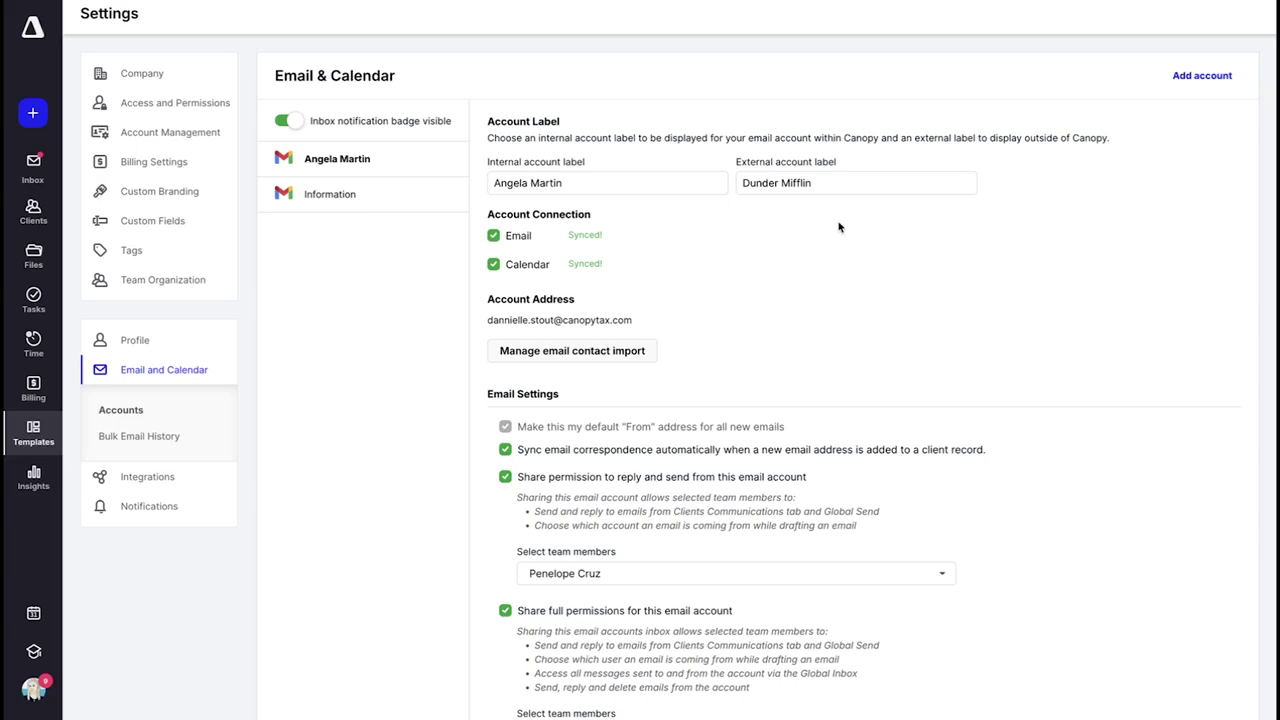
click(1184, 80)
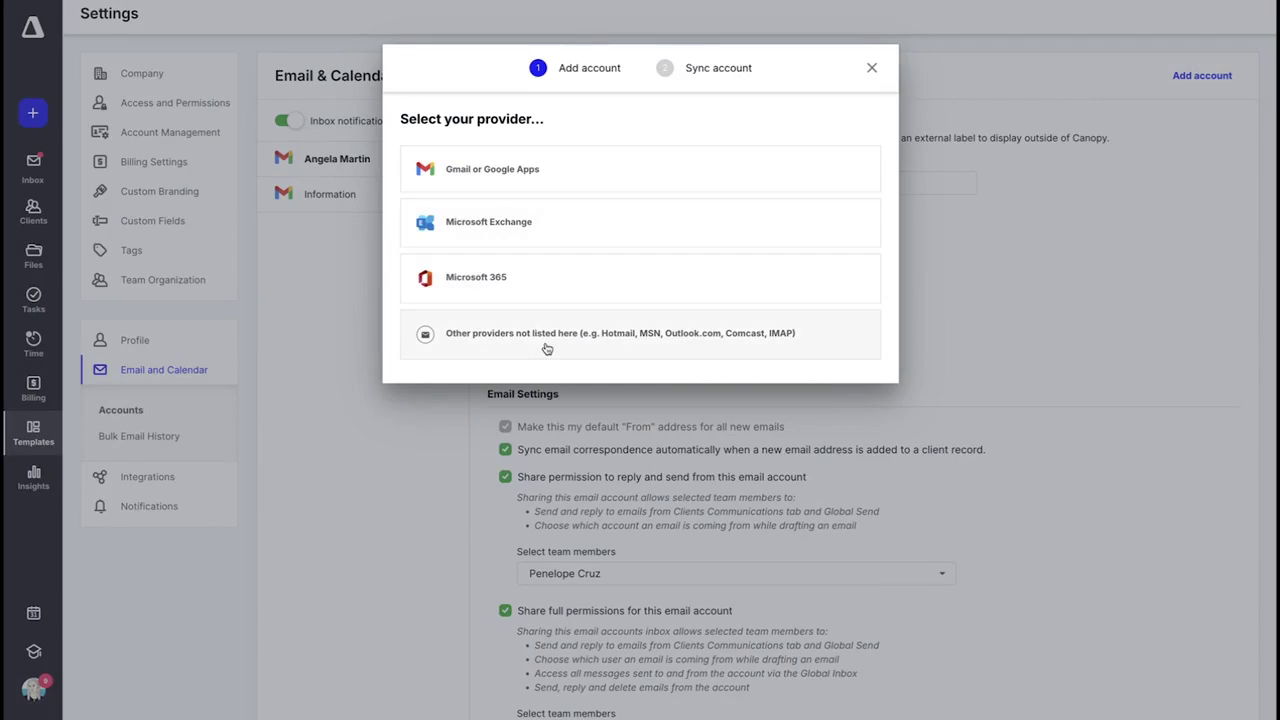
click(591, 176)
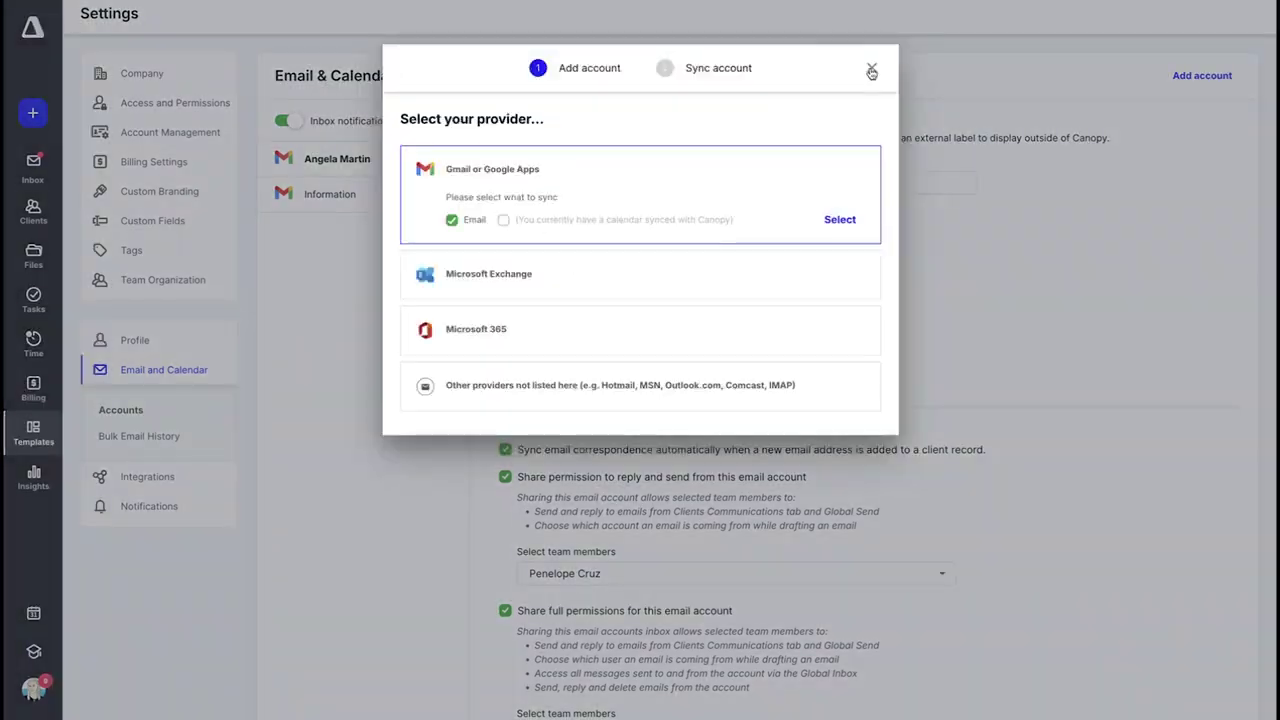
click(871, 71)
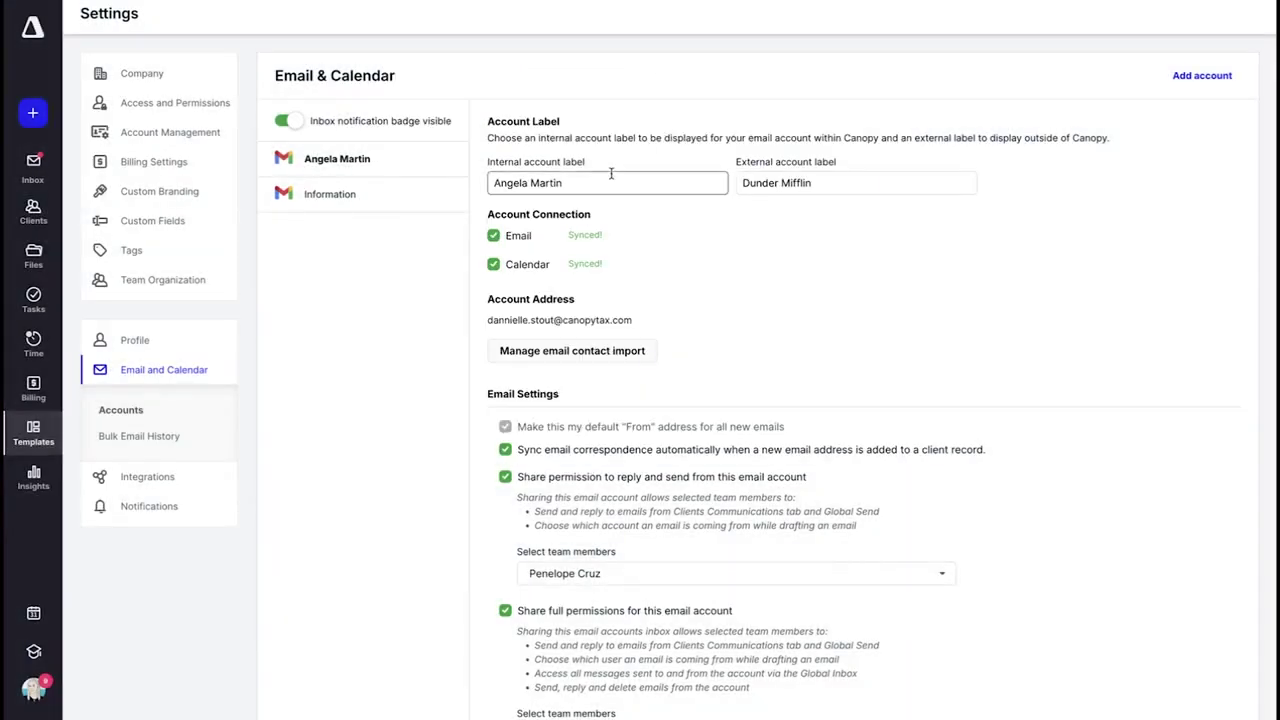
- Review the email account's sharing permissions and signature settings, and open the bulk email history
scroll(674, 220, down, 2)
scroll(675, 222, down, 1)
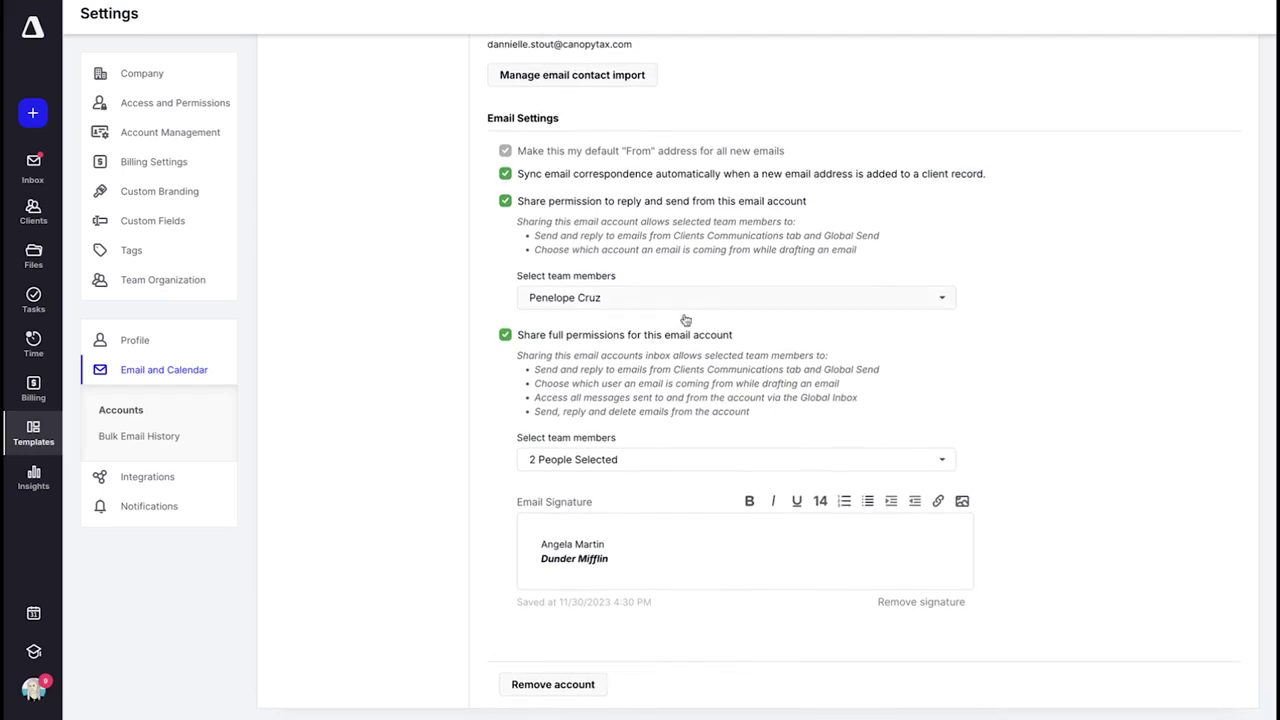
scroll(697, 397, up, 1)
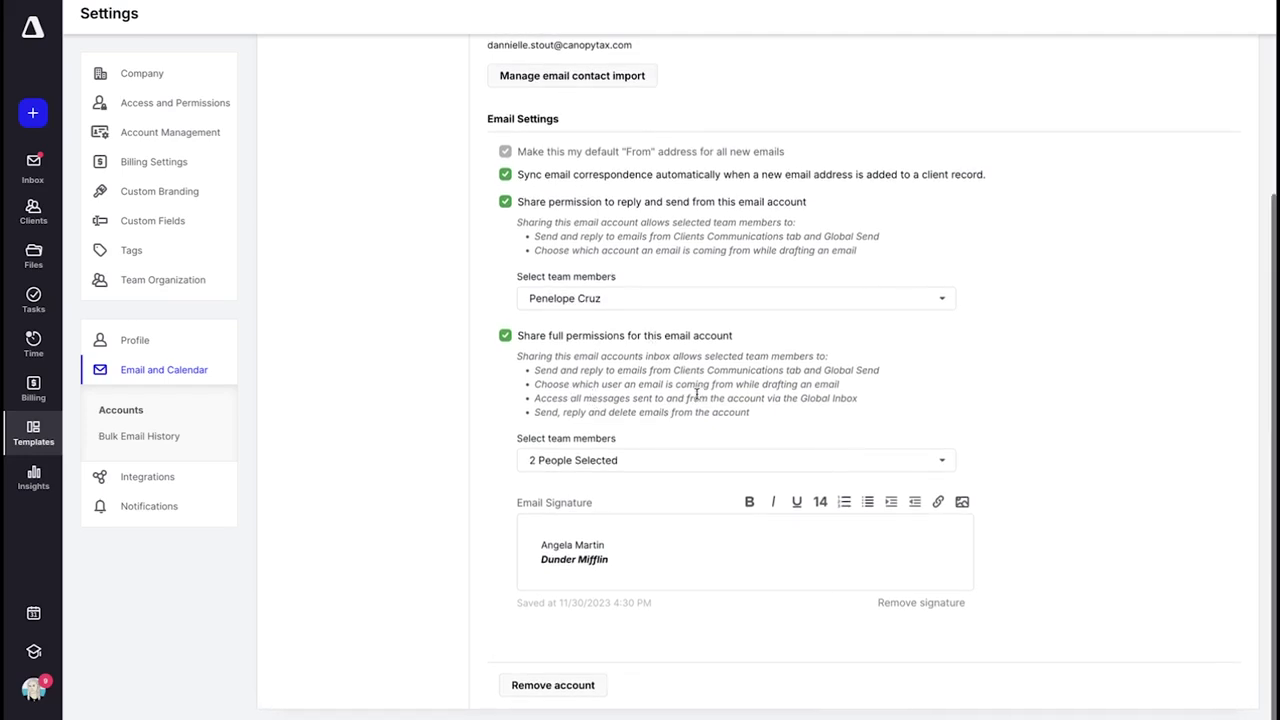
scroll(697, 397, up, 5)
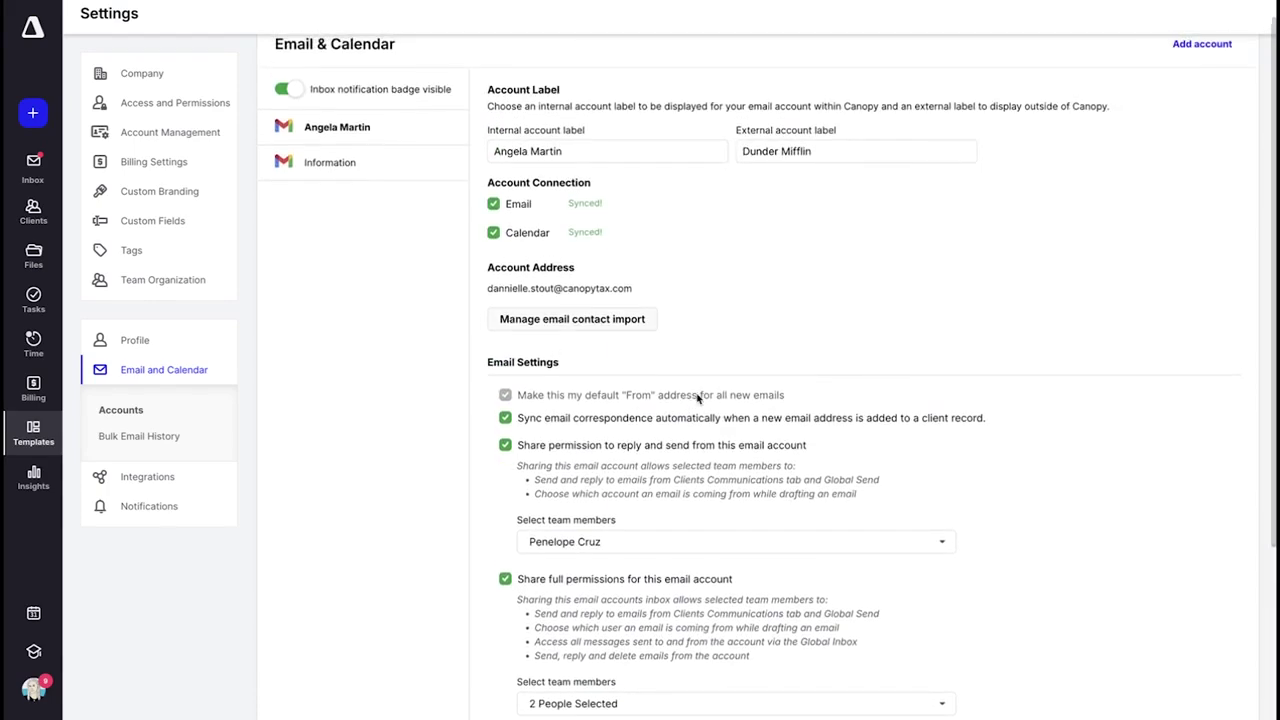
click(127, 440)
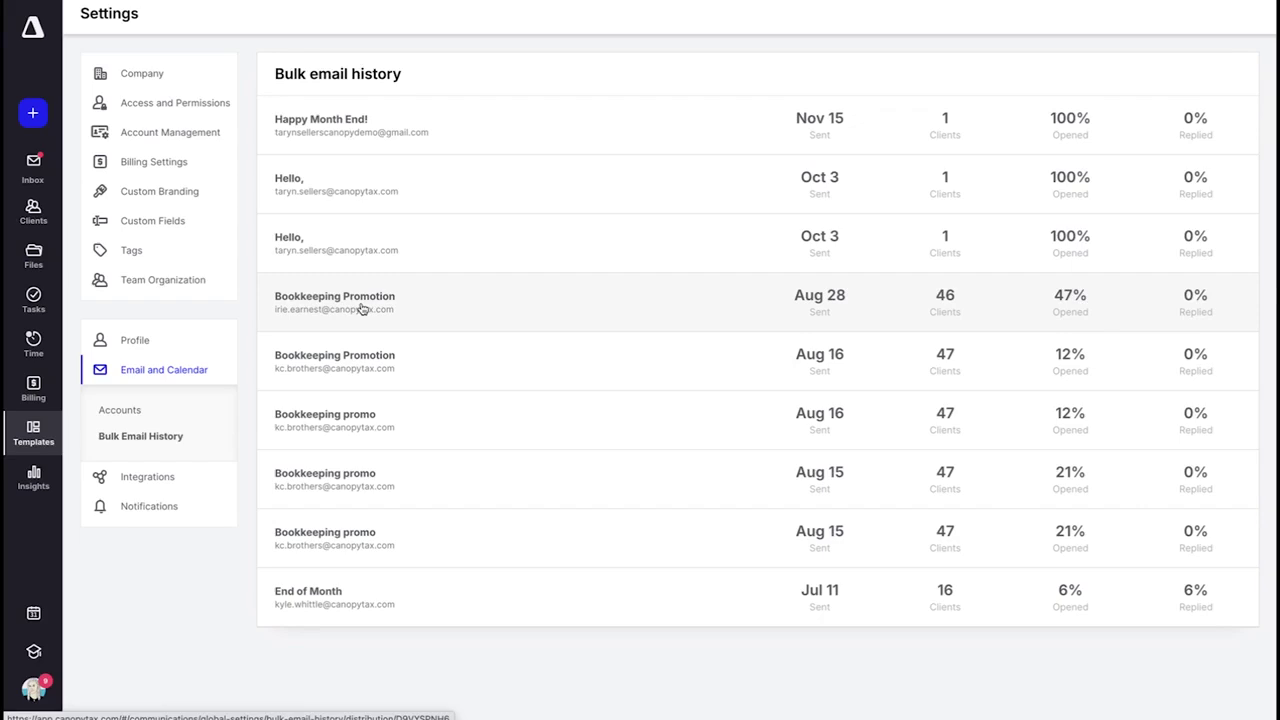
- View the available integrations and the sync sections for managing the QuickBooks Online integration, and return to the integrations
click(156, 487)
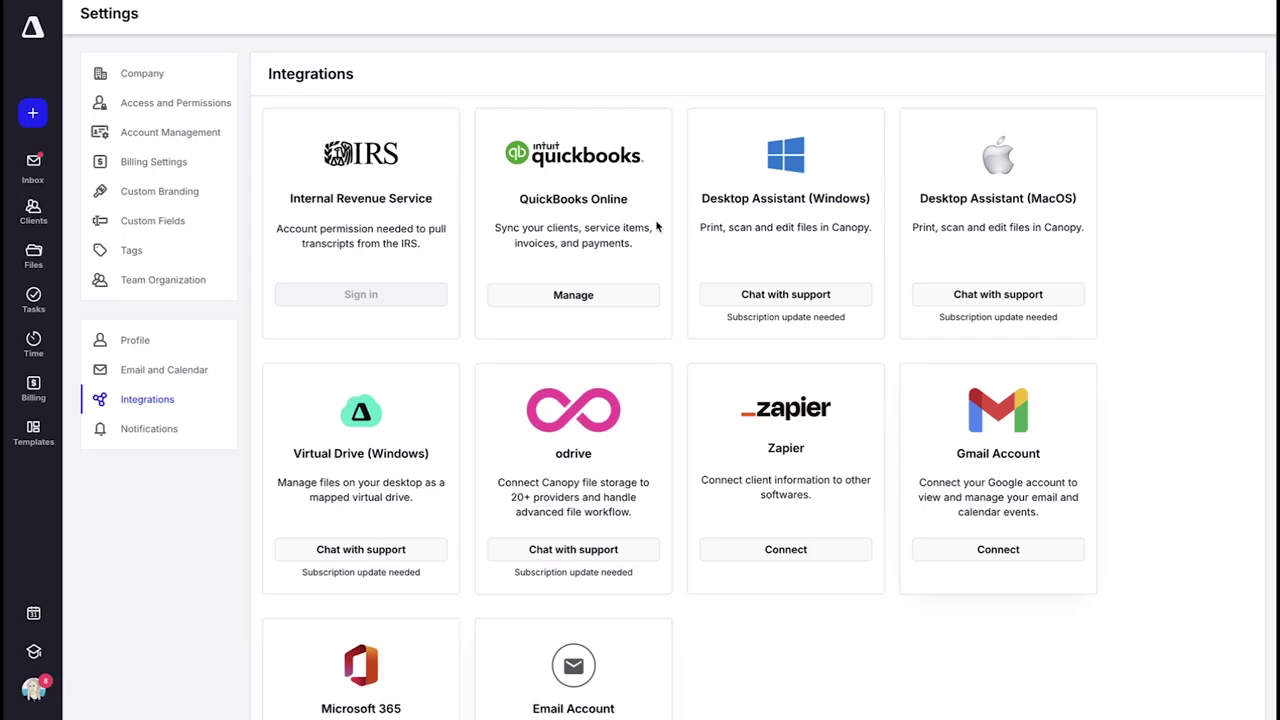
click(620, 300)
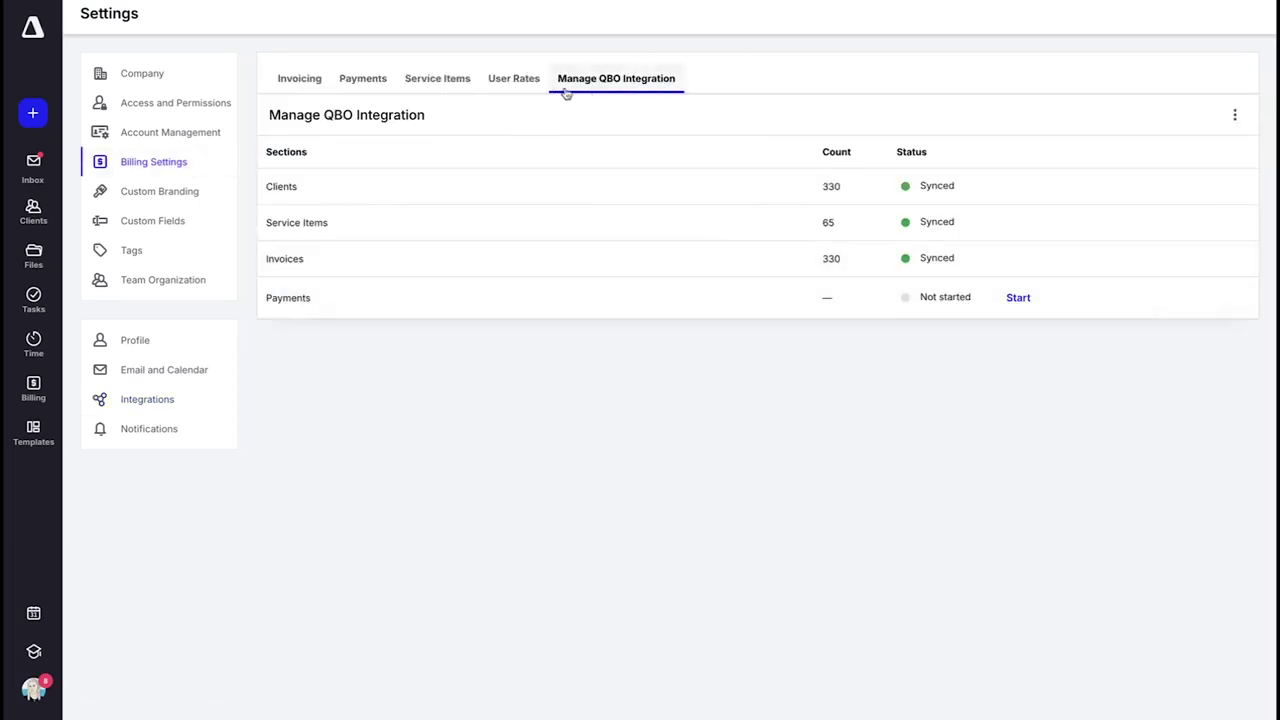
click(172, 399)
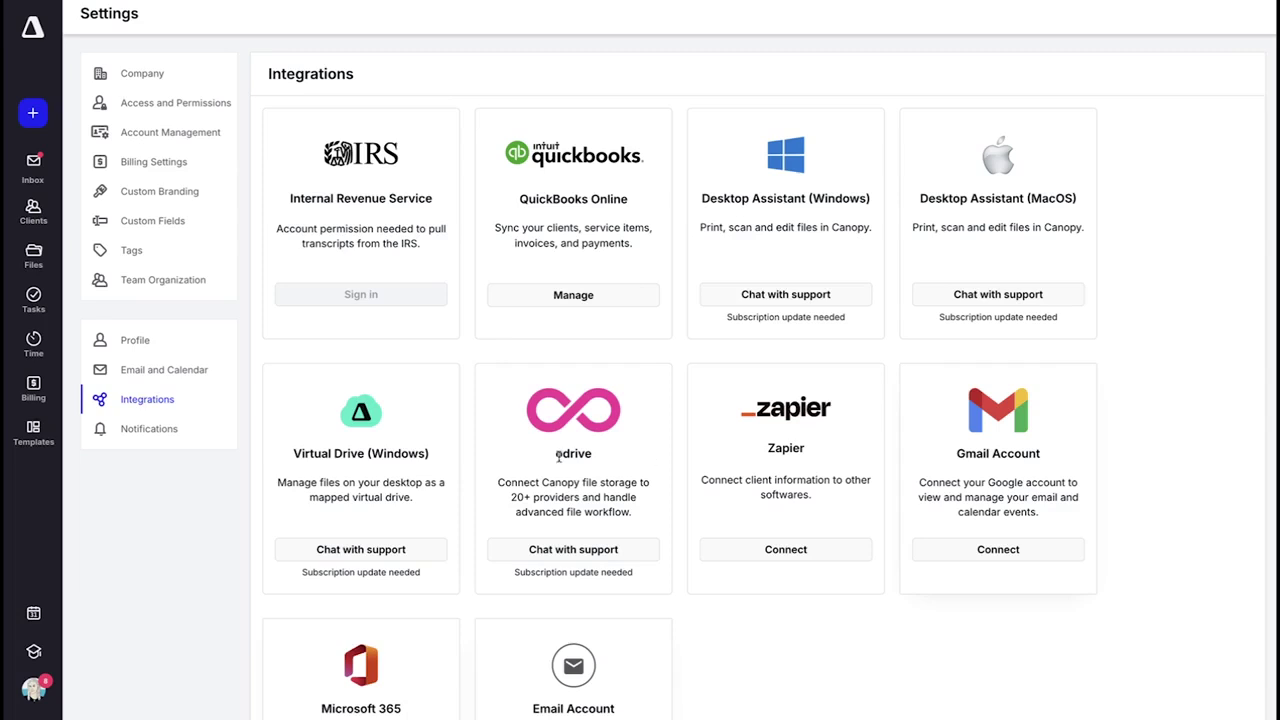
- In the notification settings, turn off Badge for request status changes, new request comments and completed eSign signatures under Client Requests
click(155, 438)
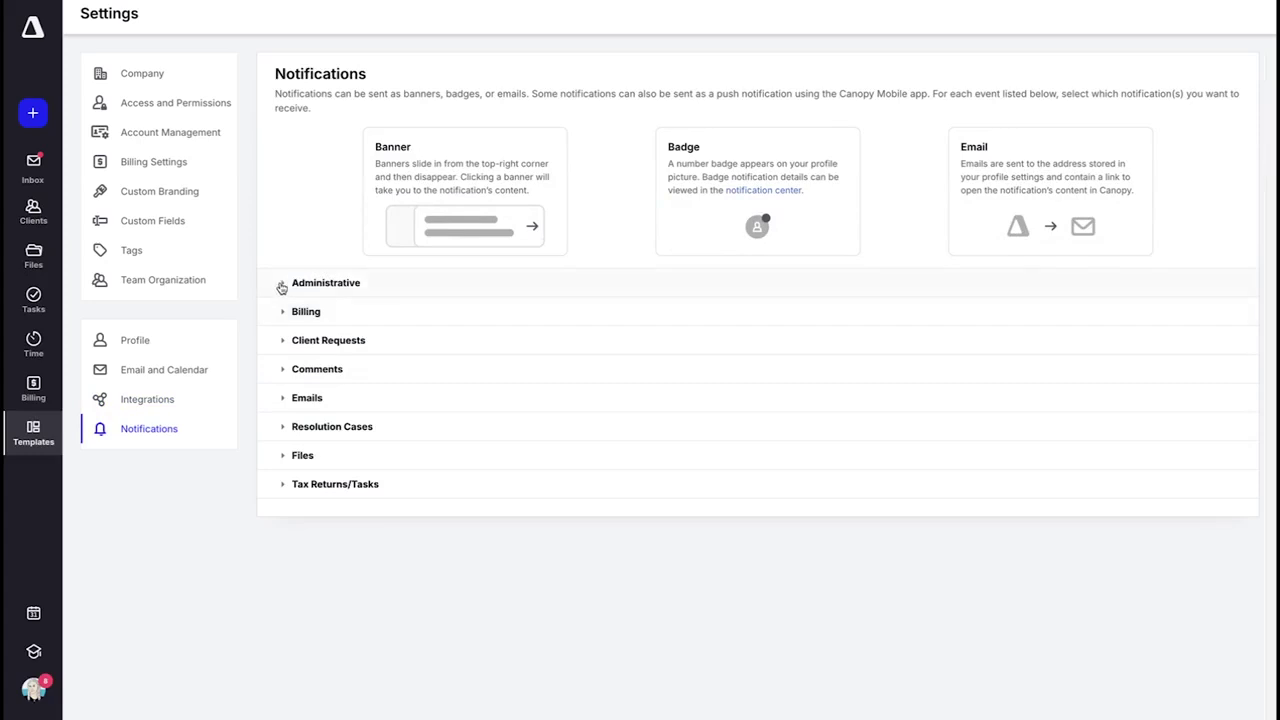
click(348, 284)
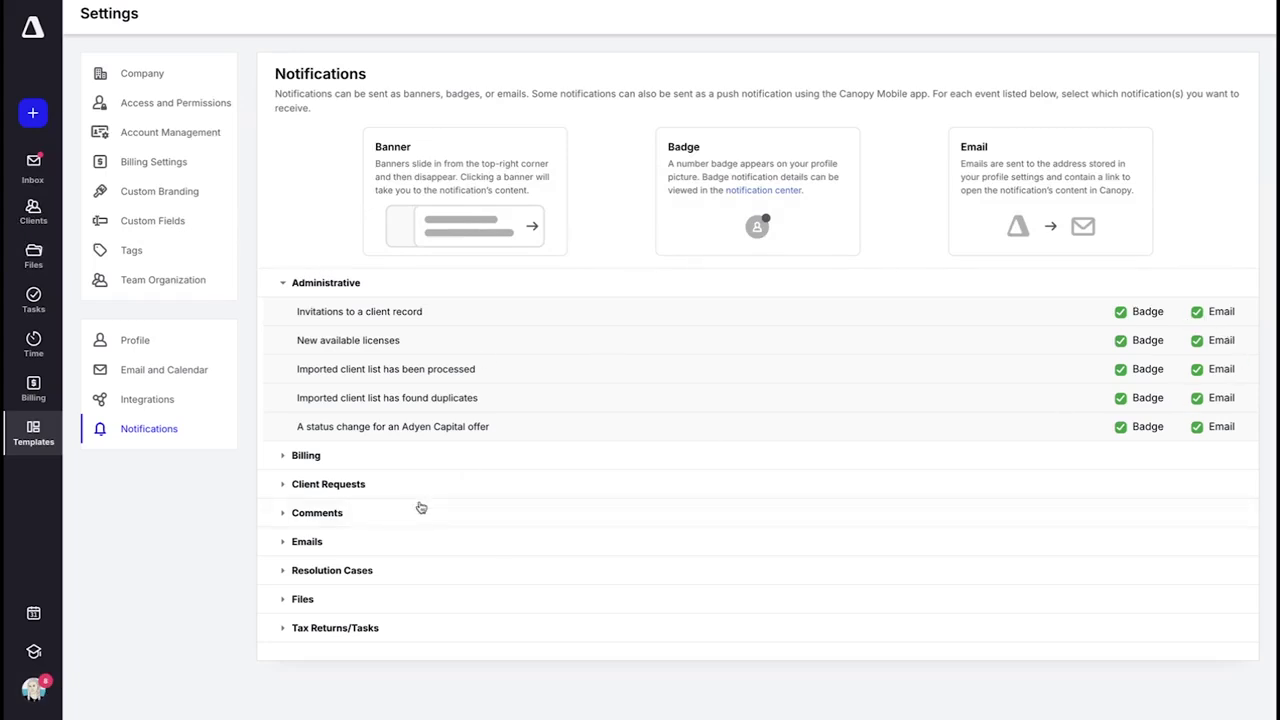
click(314, 489)
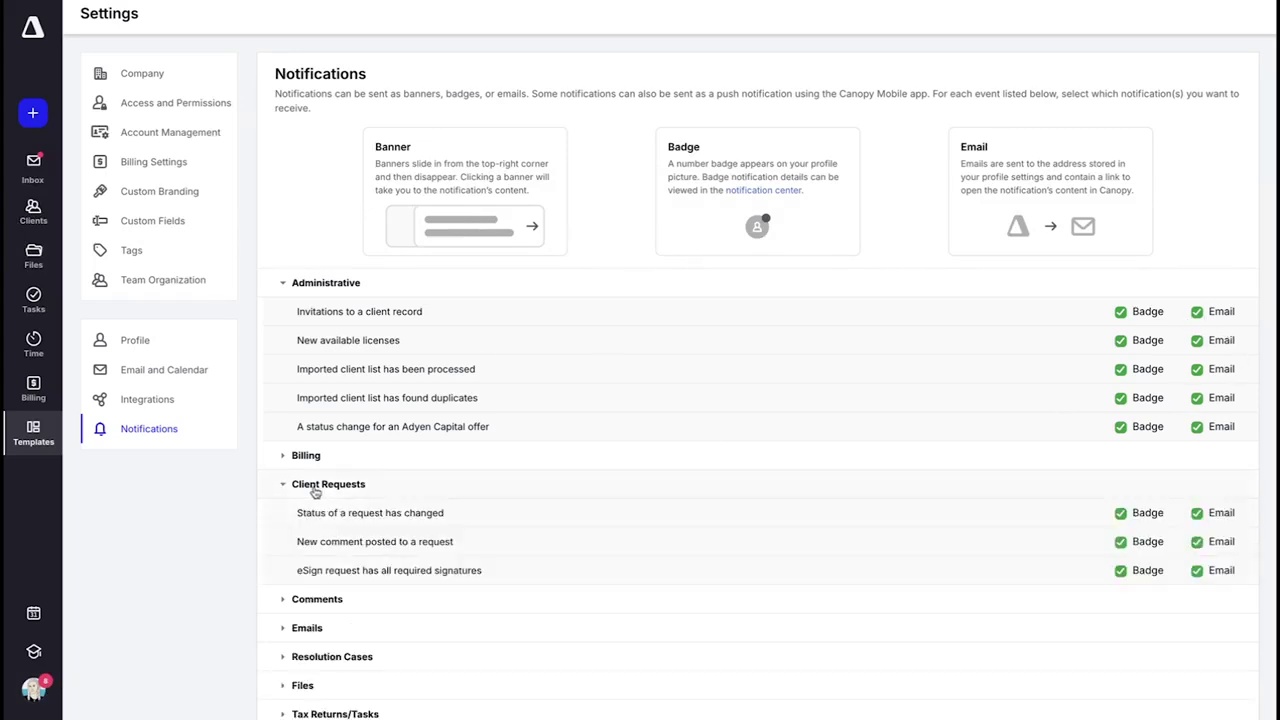
click(1120, 514)
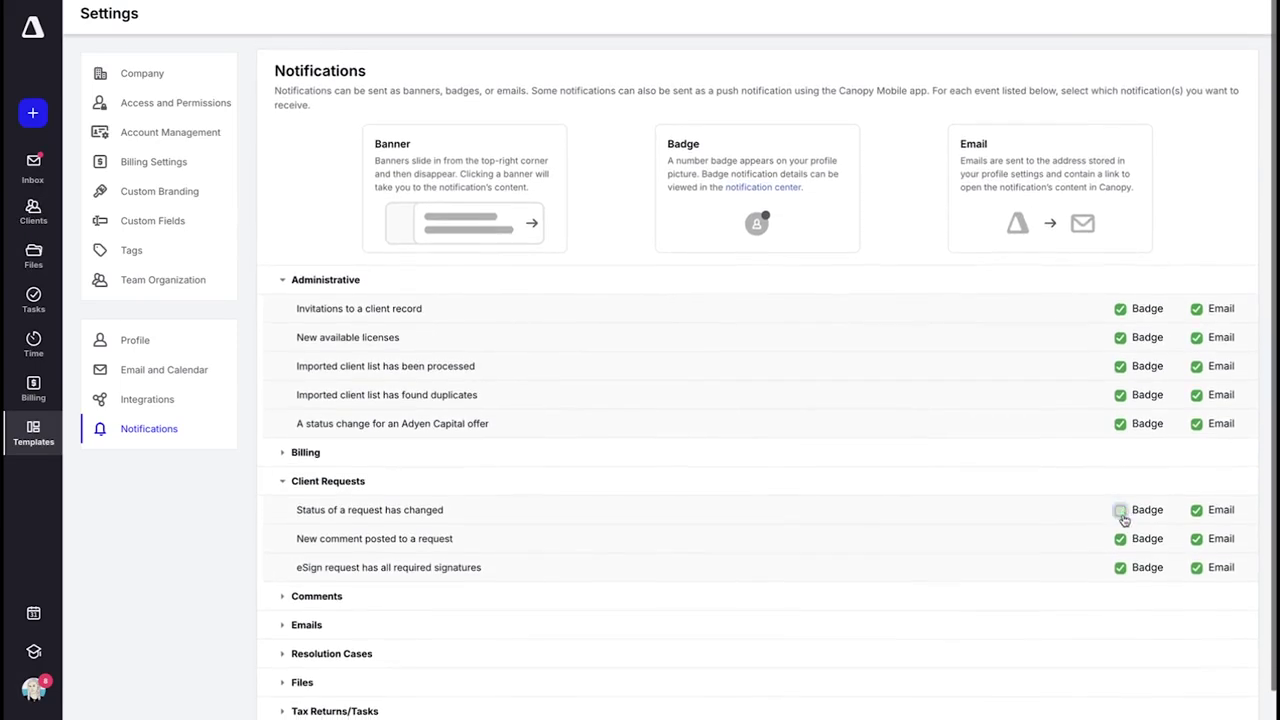
click(1121, 540)
click(1121, 568)
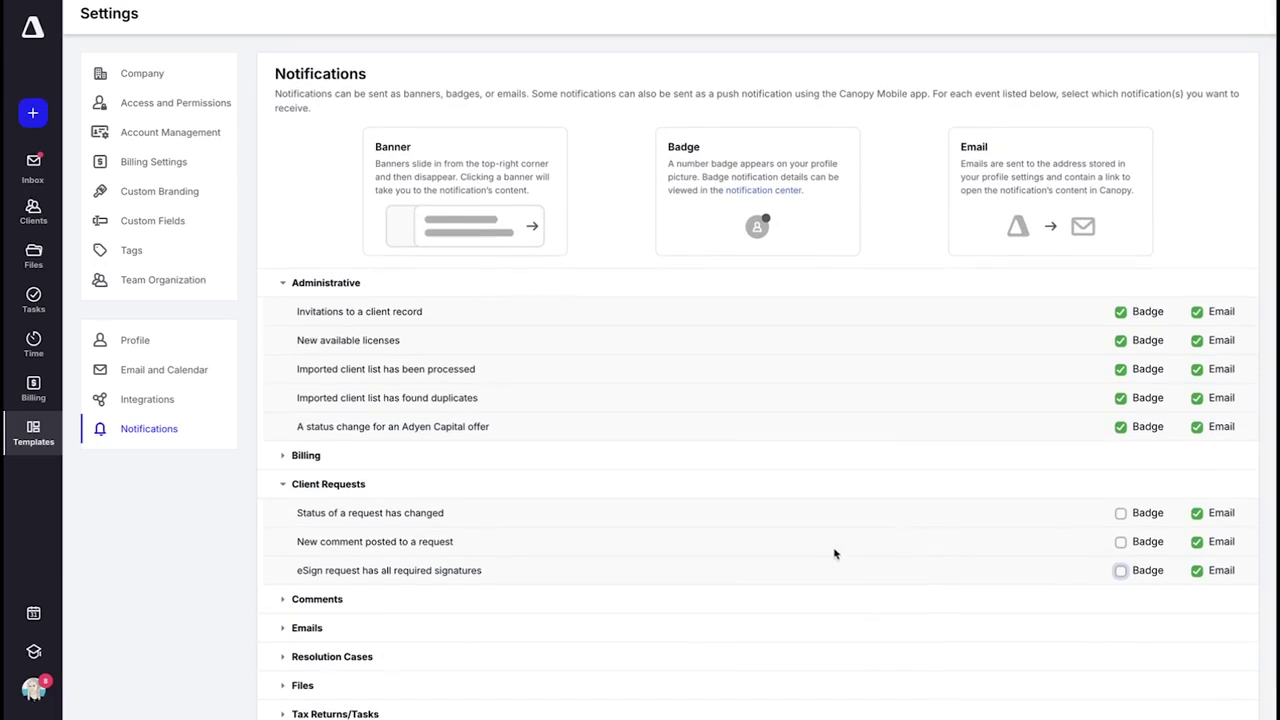
- Return to the dashboard and view the support chat and the other help options of the user account
click(34, 32)
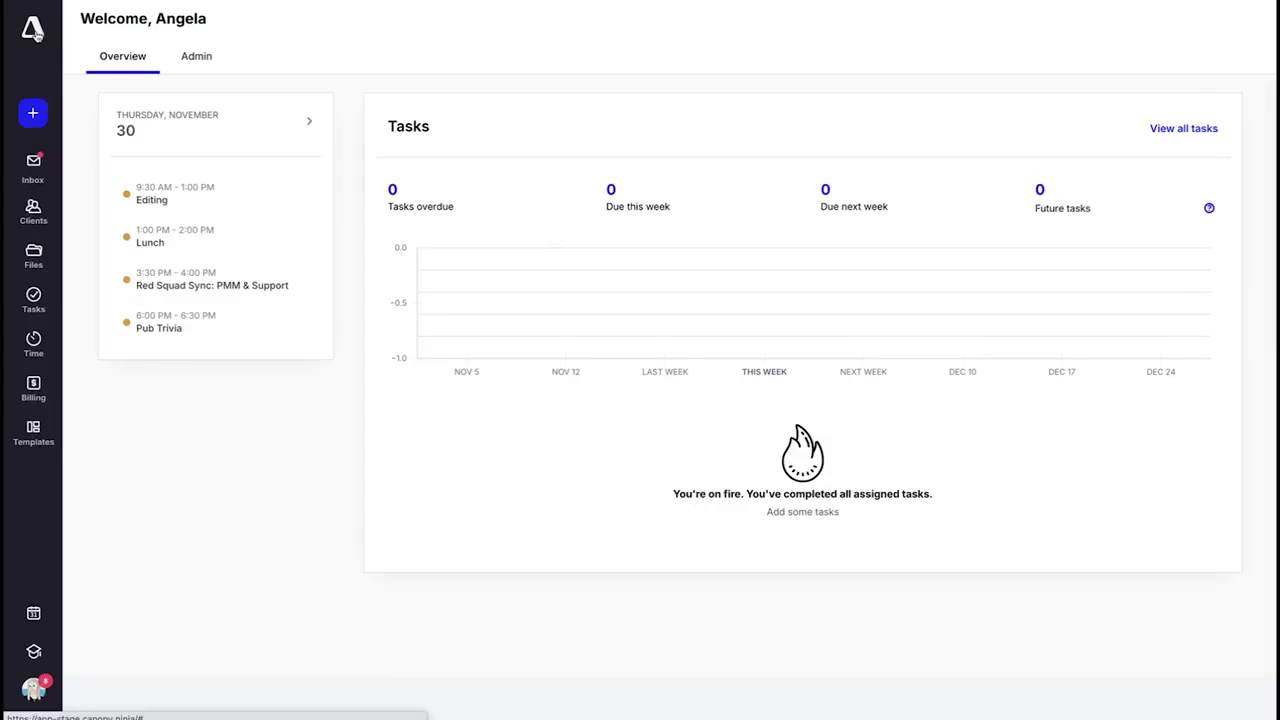
click(33, 689)
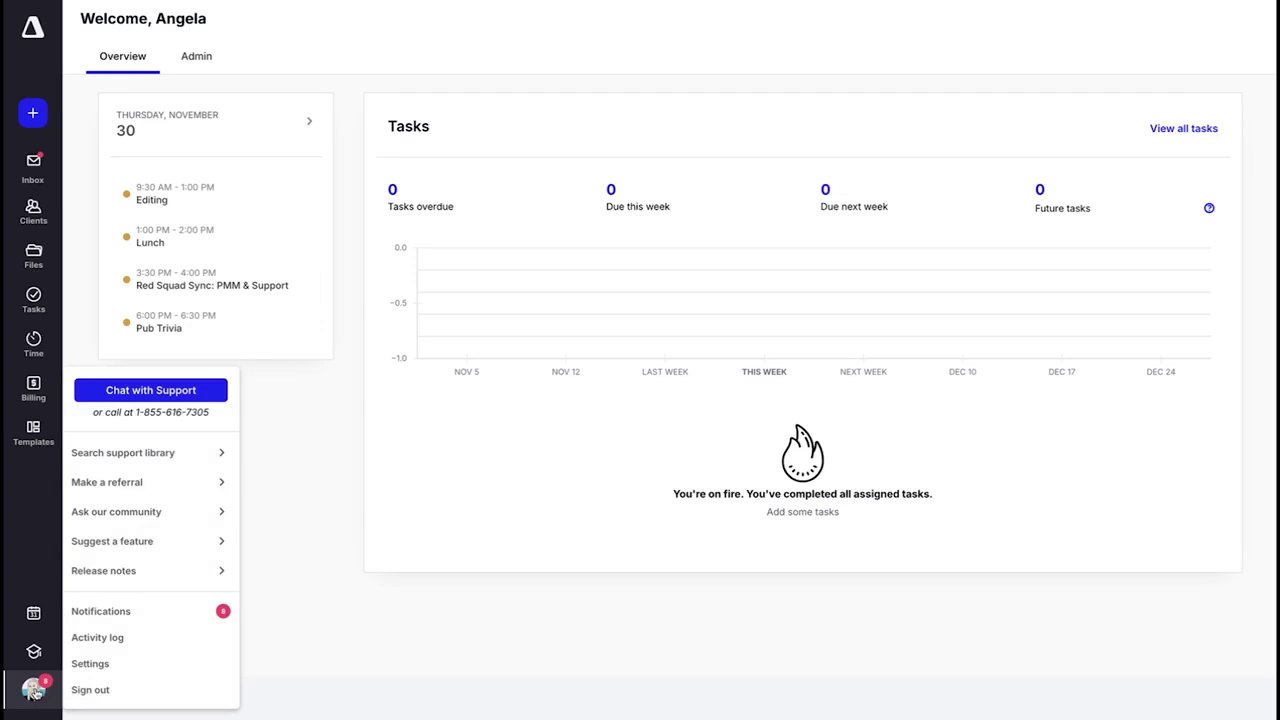
click(93, 391)
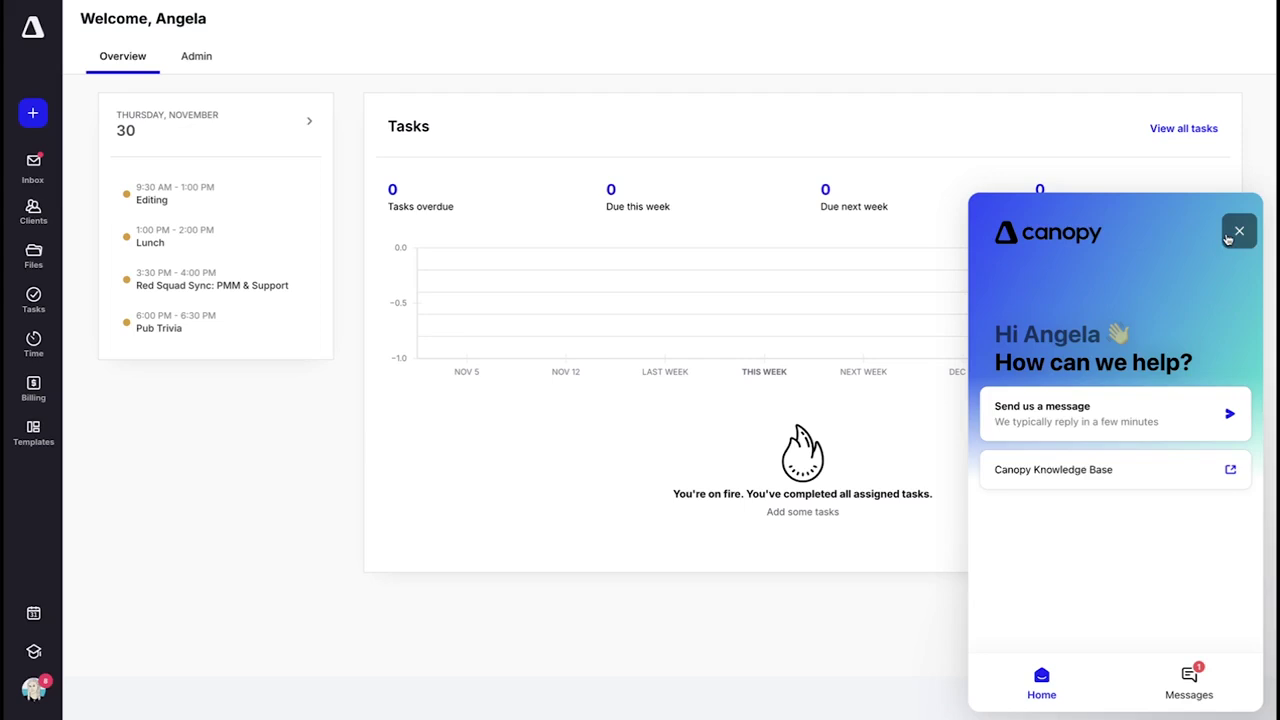
click(1236, 233)
click(34, 689)
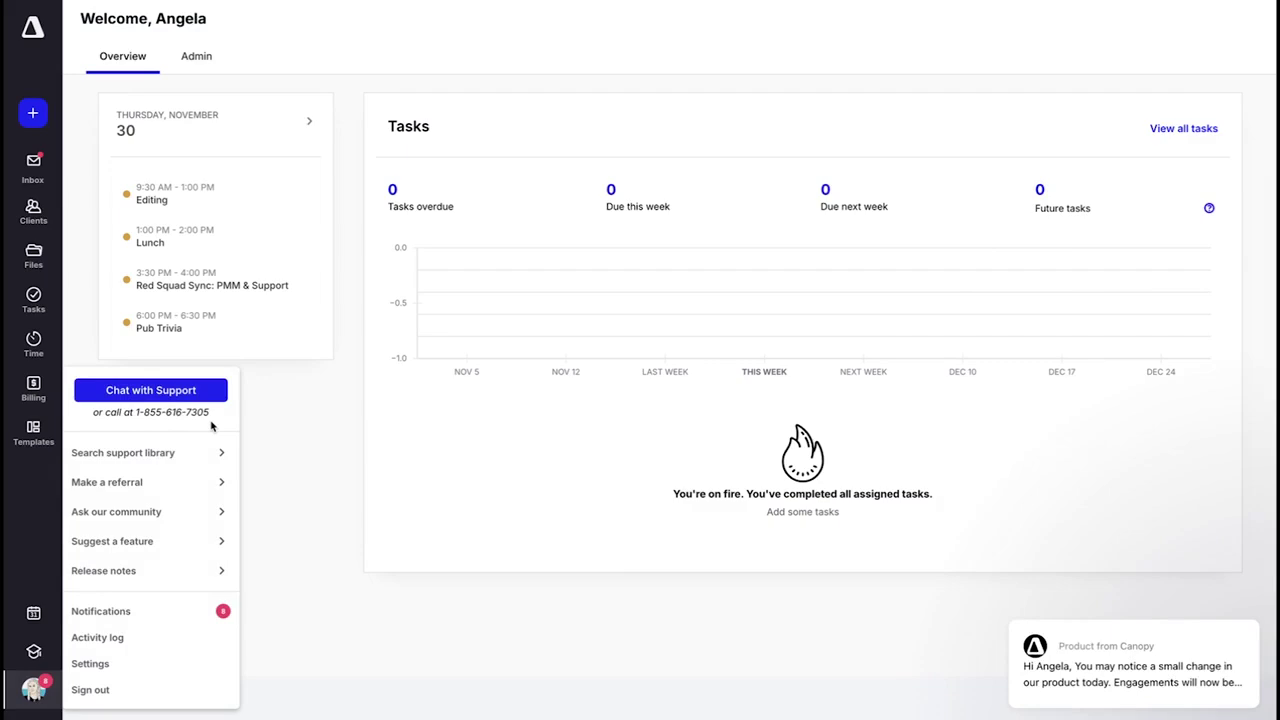
- Open the Canopy Help Center and browse the guide and video categories of its Knowledge Base
click(40, 653)
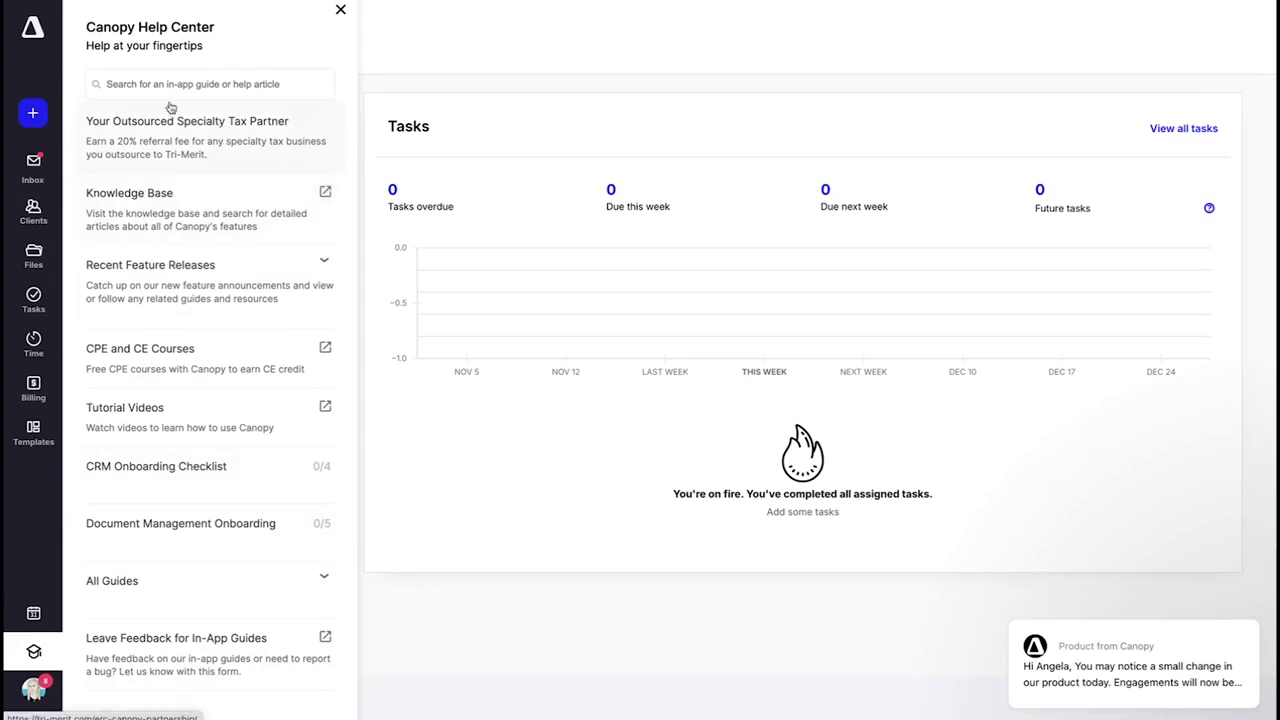
scroll(157, 85, down, 1)
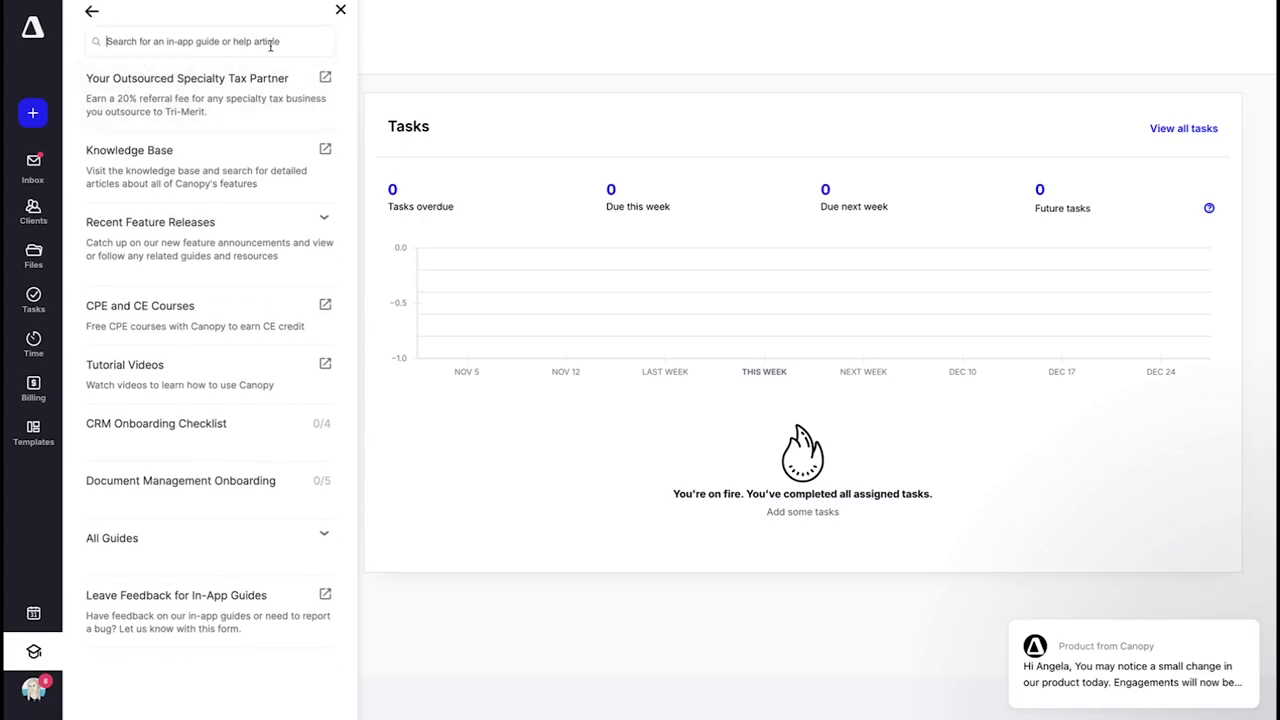
click(163, 163)
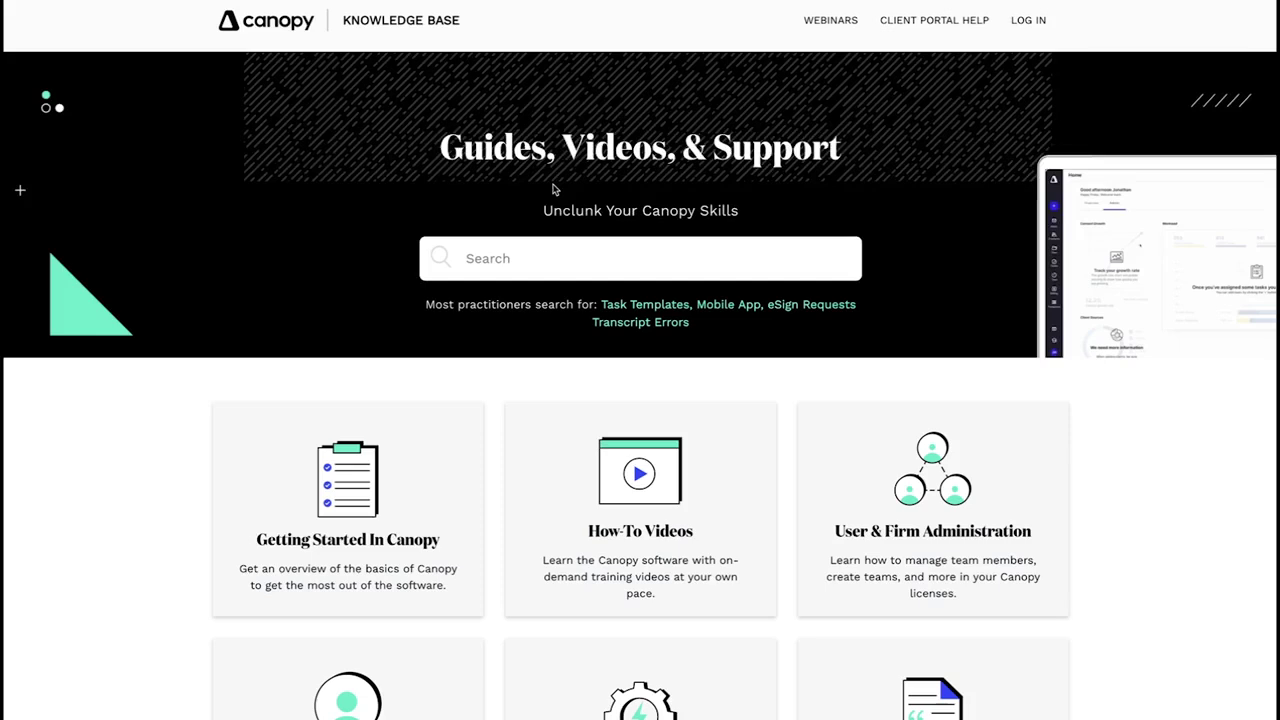
scroll(769, 300, down, 1)
scroll(769, 300, down, 1)
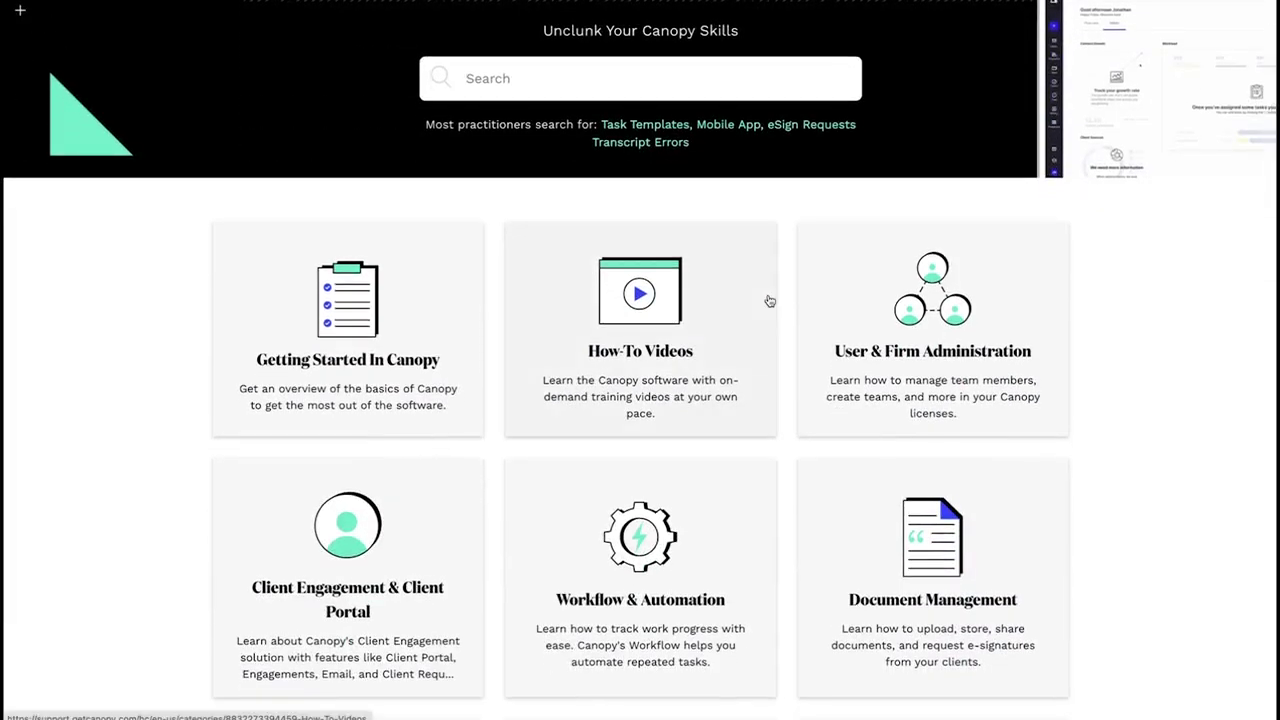